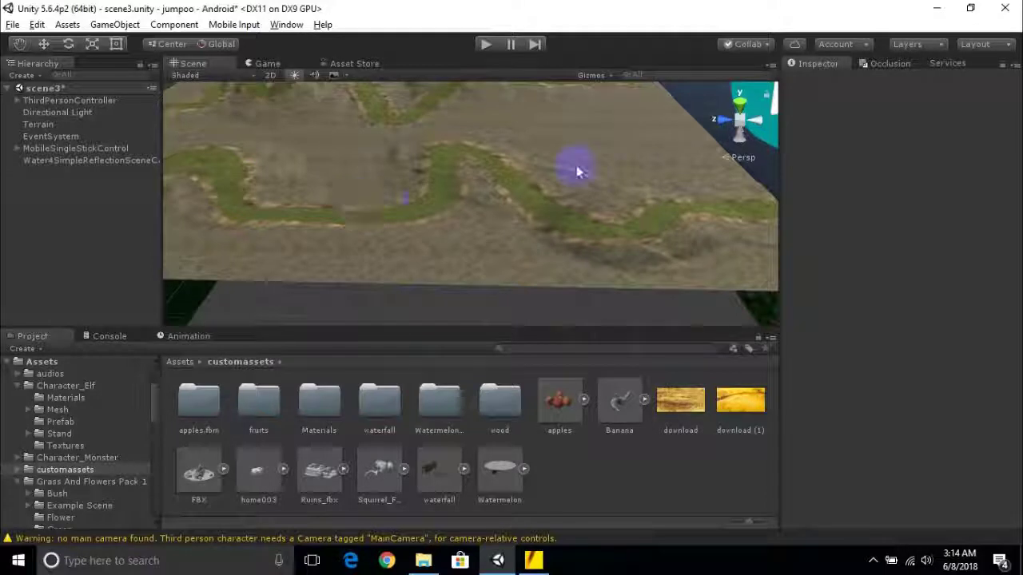
# - Place the waterfall prefab from the customassets folder on the terrain, inside the bend of the grass path
pyautogui.moveTo(351, 153); pyautogui.dragTo(414, 206, button='middle')
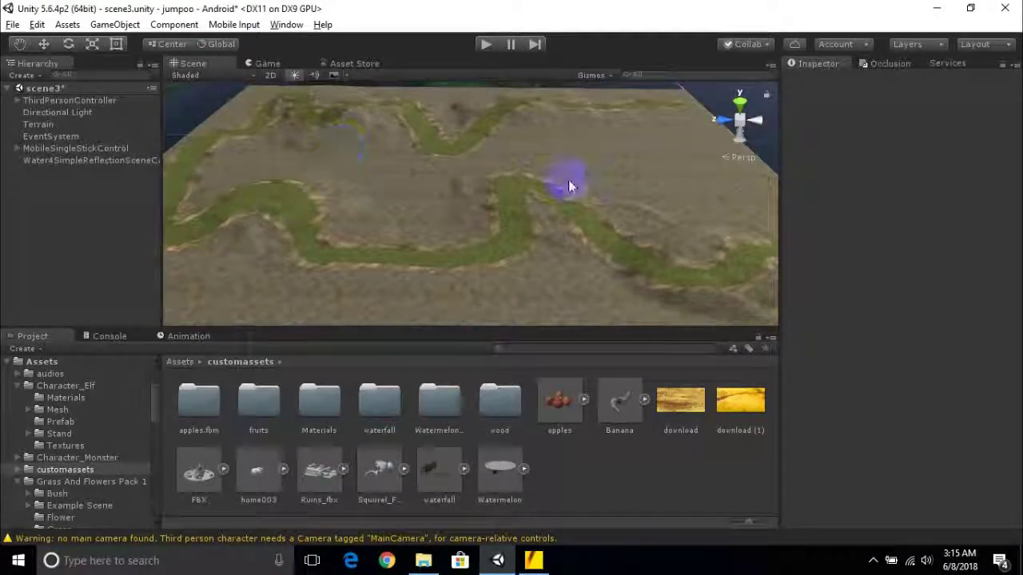
pyautogui.moveTo(548, 233); pyautogui.dragTo(430, 230, button='middle')
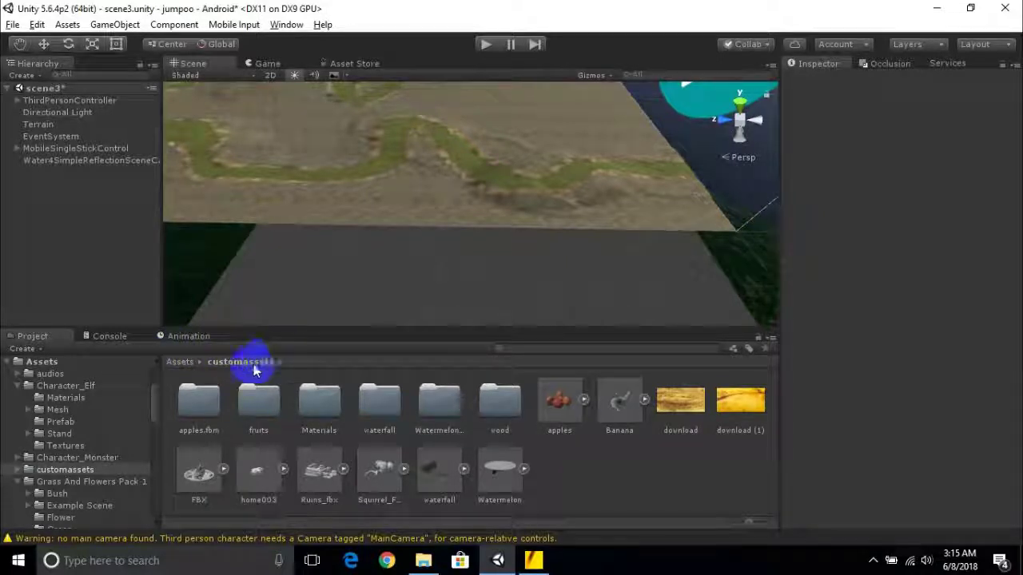
pyautogui.keyDown('alt'); pyautogui.moveTo(280, 179); pyautogui.dragTo(364, 260); pyautogui.keyUp('alt')
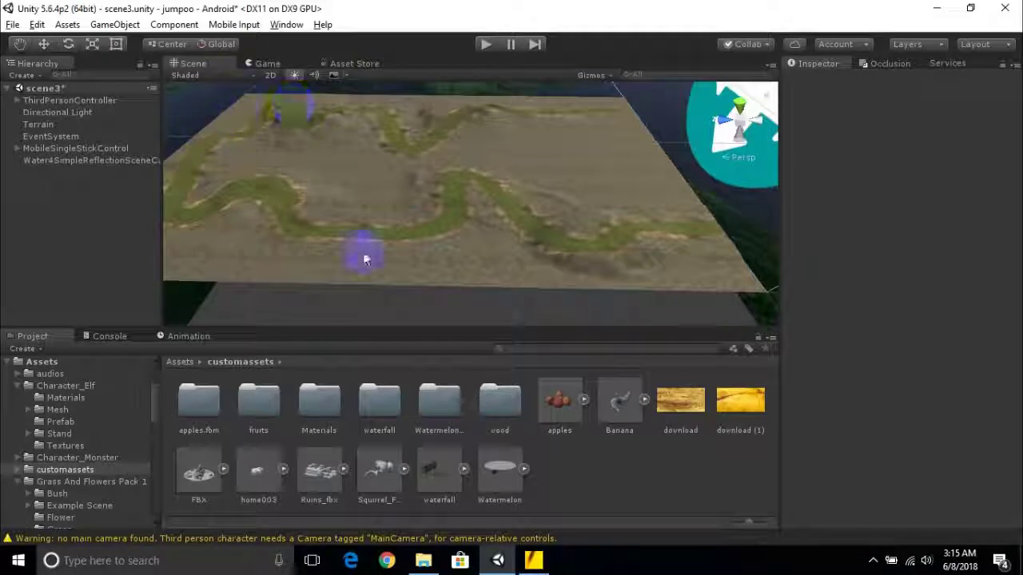
pyautogui.moveTo(503, 462); pyautogui.dragTo(439, 476)
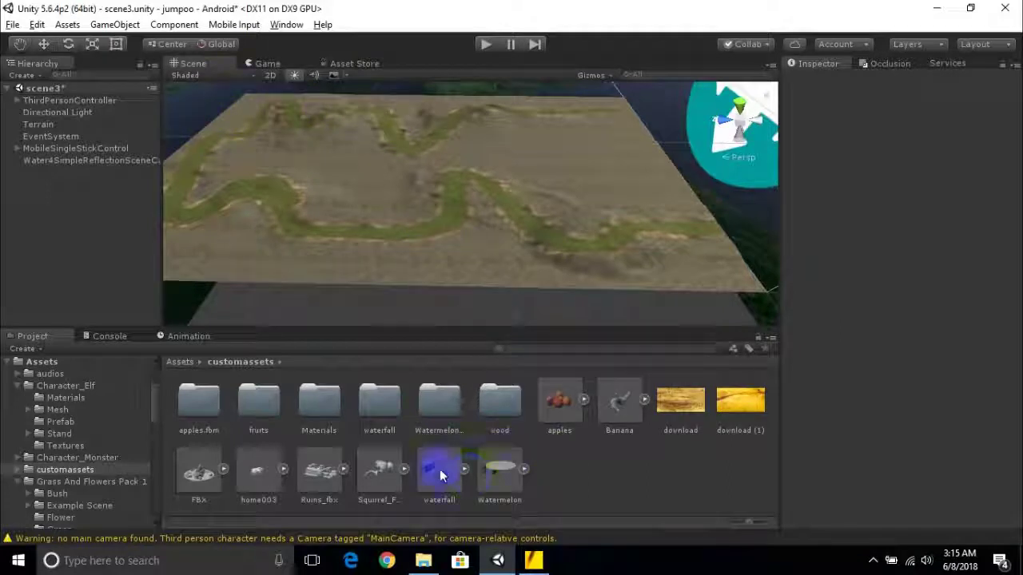
pyautogui.click(440, 476)
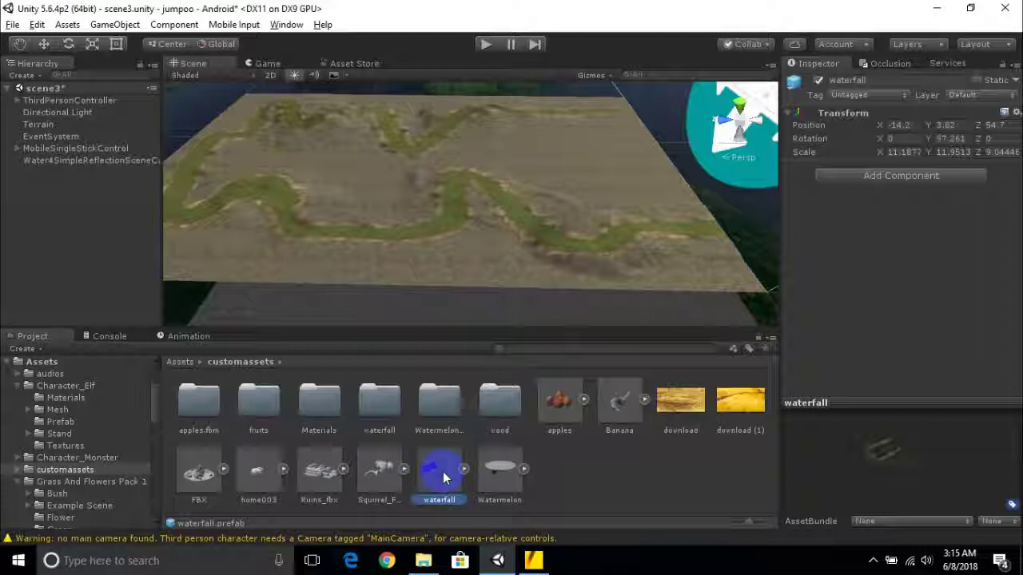
pyautogui.moveTo(441, 472); pyautogui.dragTo(394, 223)
pyautogui.scroll(3, 360, 236)
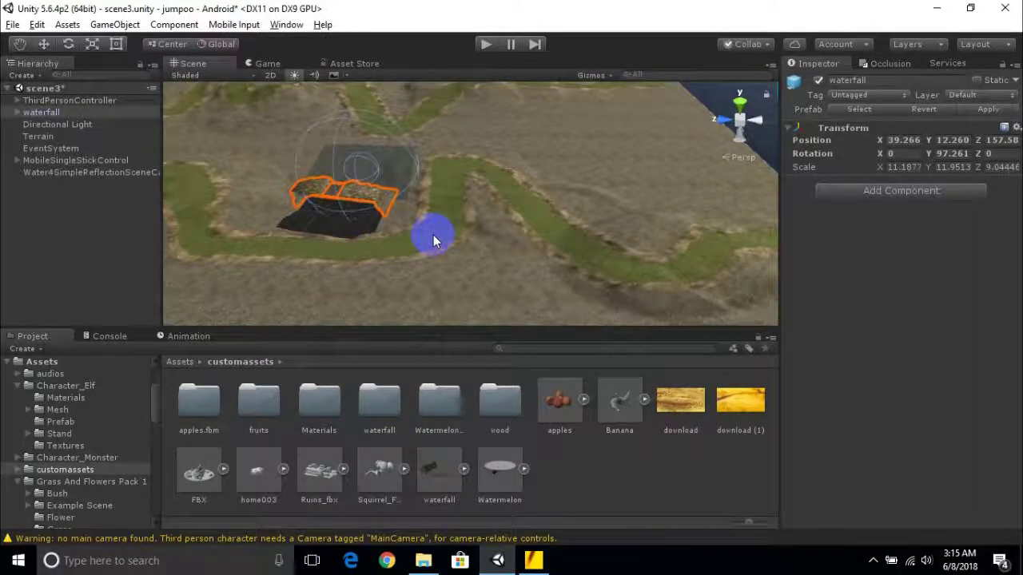
# - Rotate the waterfall around its vertical axis to about 259 degrees
pyautogui.scroll(-5, 433, 235)
pyautogui.click(68, 44)
pyautogui.scroll(3, 371, 228)
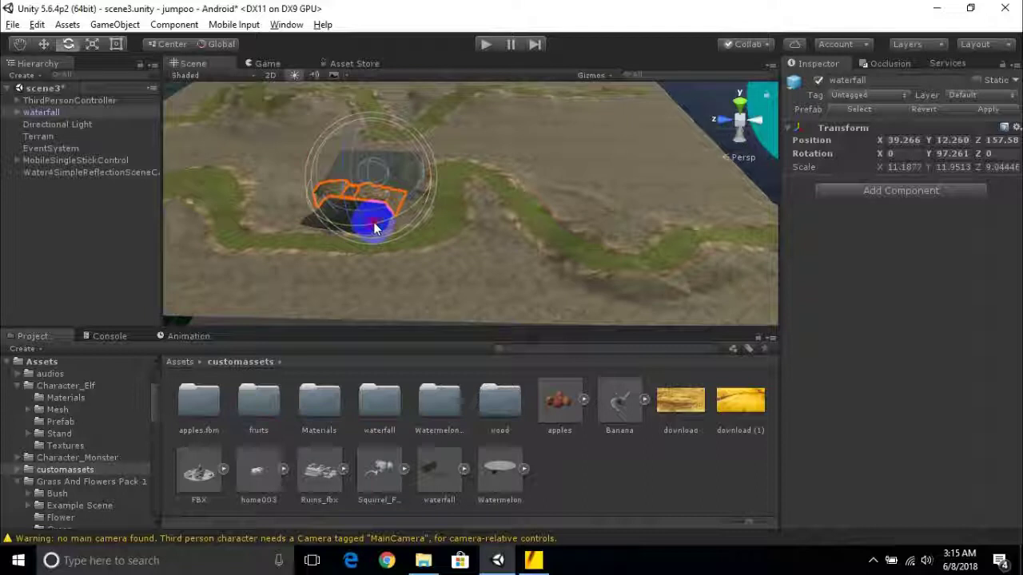
pyautogui.moveTo(373, 221); pyautogui.dragTo(56, 47)
# - Move the waterfall across the terrain to about X 46.8, Z 175.1, so its water lies over the grass path
pyautogui.click(50, 44)
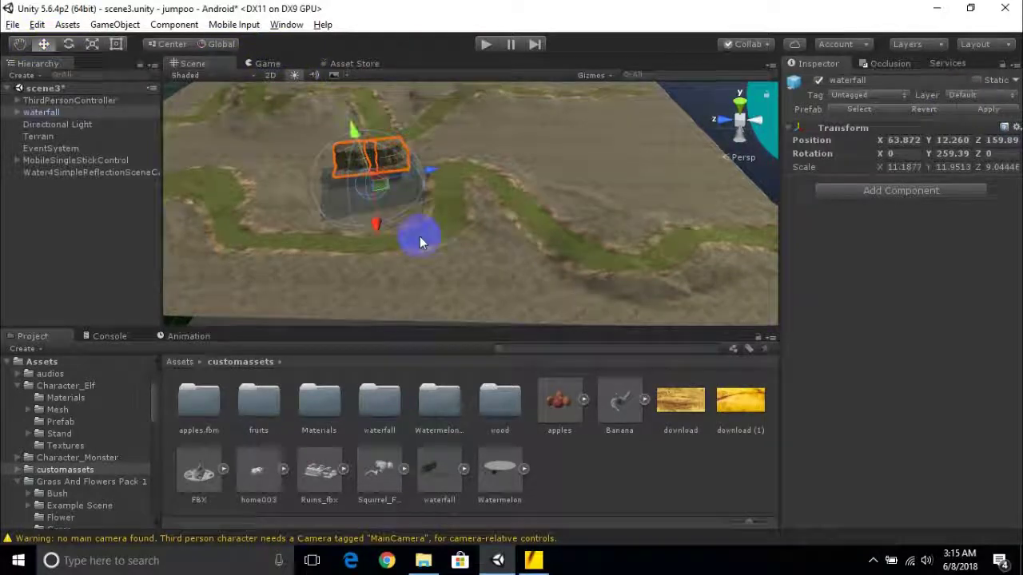
pyautogui.moveTo(434, 171); pyautogui.dragTo(391, 188)
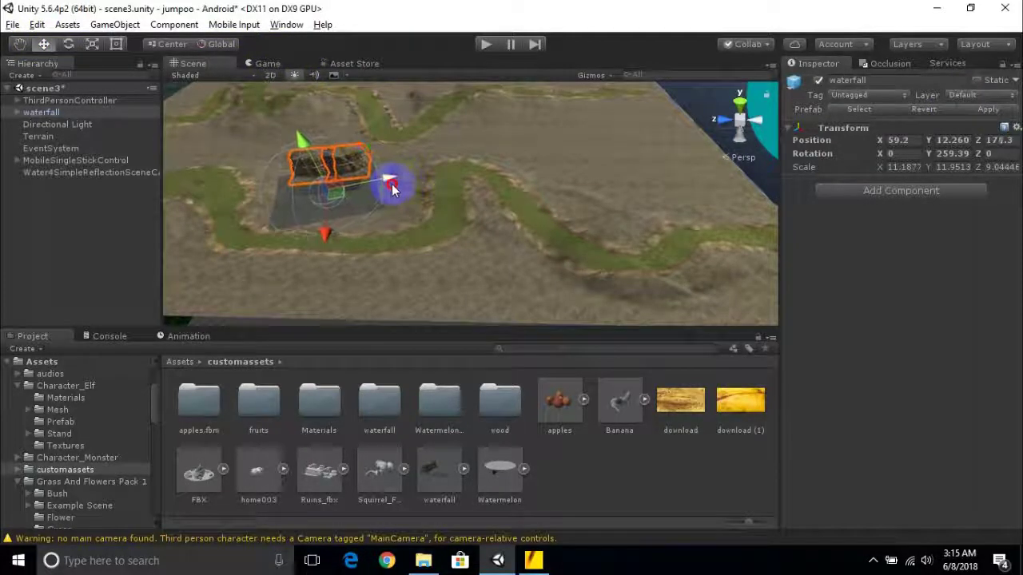
pyautogui.moveTo(383, 192); pyautogui.dragTo(406, 220, button='middle')
pyautogui.moveTo(480, 226); pyautogui.dragTo(492, 263)
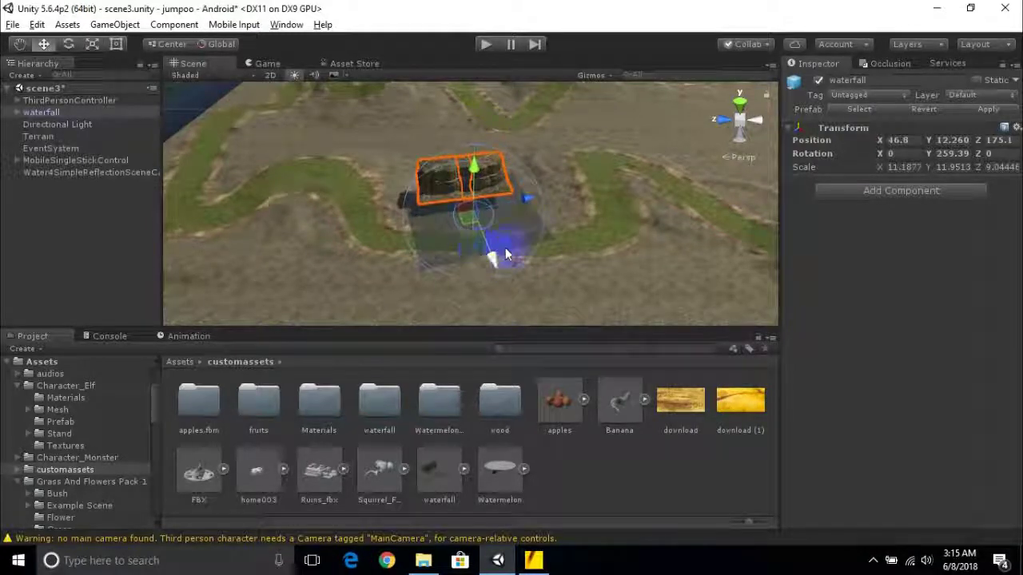
# - Enlarge the waterfall to a scale of about 12.8 in X, 13 in Y and 9.8 in Z
pyautogui.click(93, 44)
pyautogui.moveTo(474, 214); pyautogui.dragTo(481, 219)
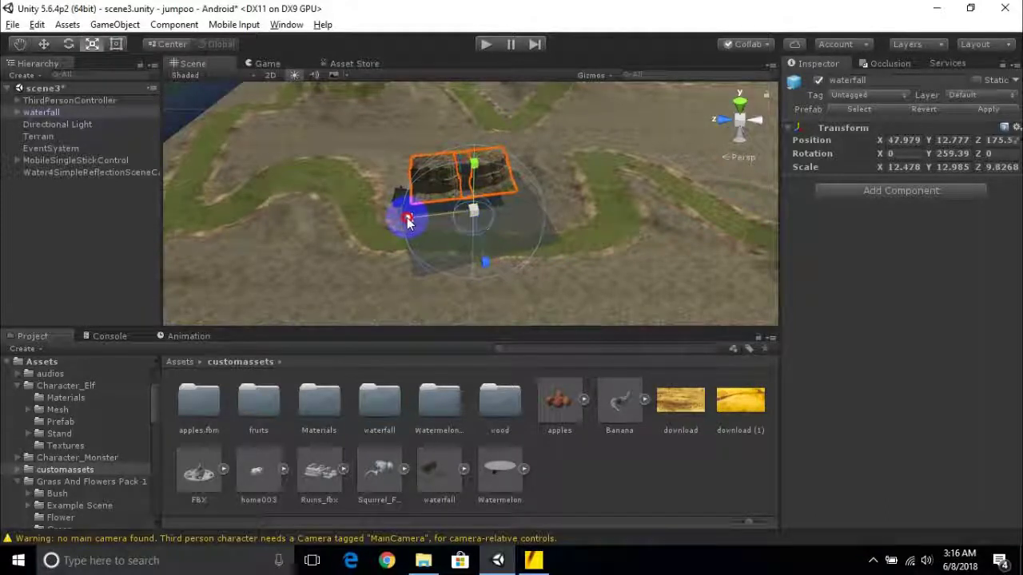
pyautogui.click(44, 43)
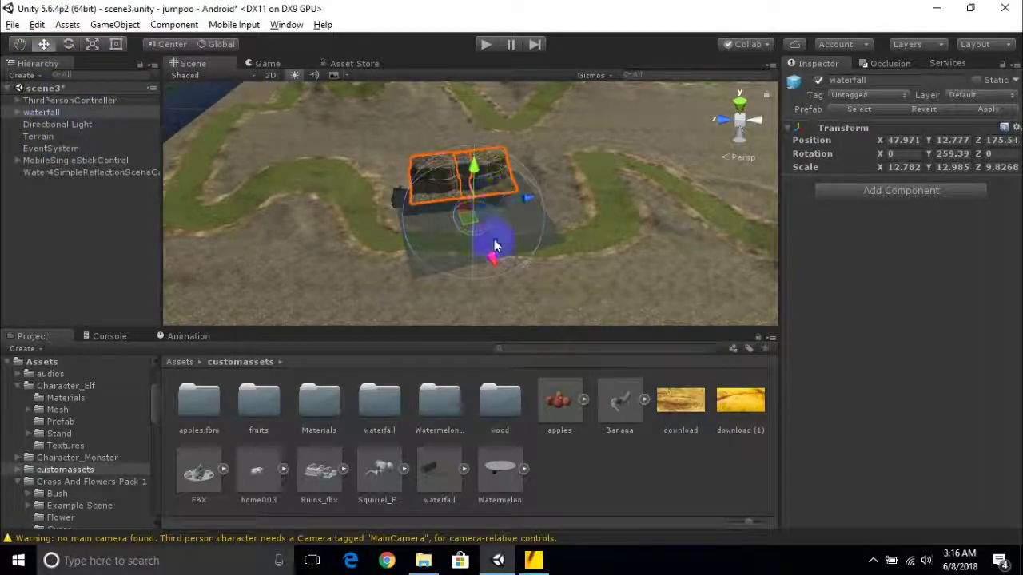
# - Try moving the waterfall's first Water4Simple child away from the rocks, and undo the move
pyautogui.click(16, 115)
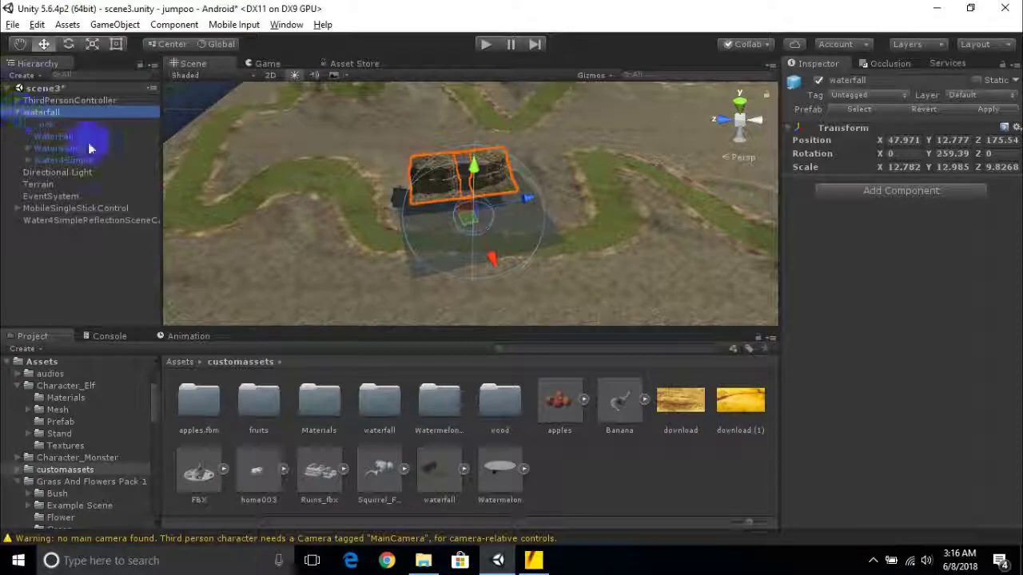
pyautogui.click(44, 150)
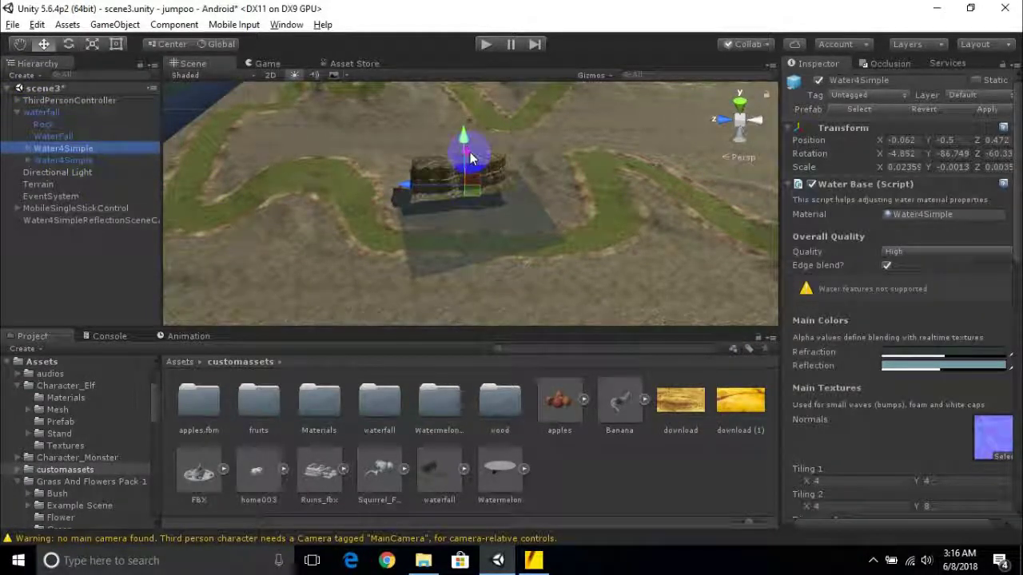
pyautogui.moveTo(468, 155); pyautogui.dragTo(651, 190)
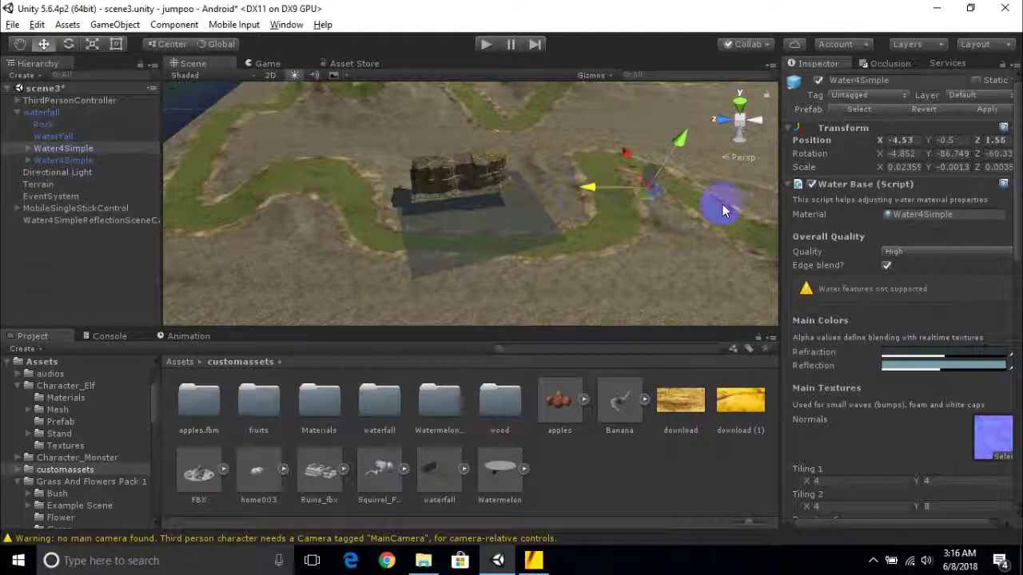
pyautogui.scroll(10, 722, 204)
pyautogui.moveTo(657, 206); pyautogui.dragTo(629, 202, button='middle')
pyautogui.scroll(-8, 639, 215)
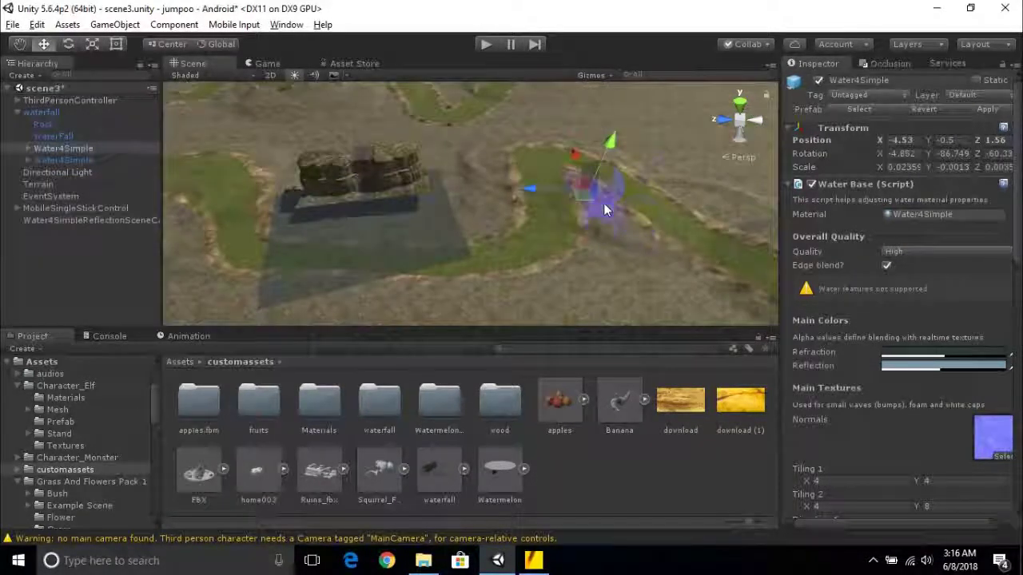
pyautogui.scroll(4, 604, 217)
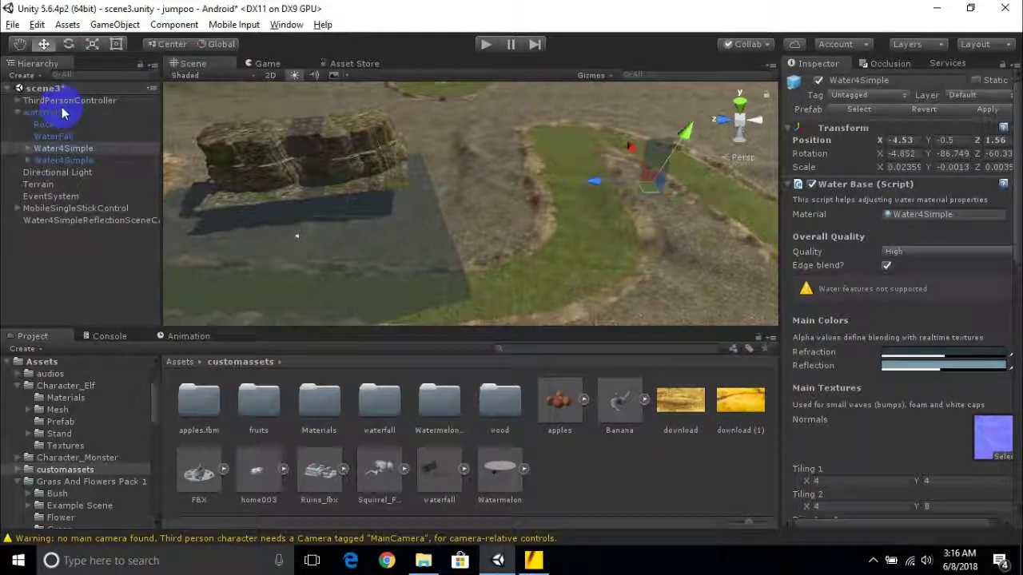
pyautogui.scroll(-4, 416, 233)
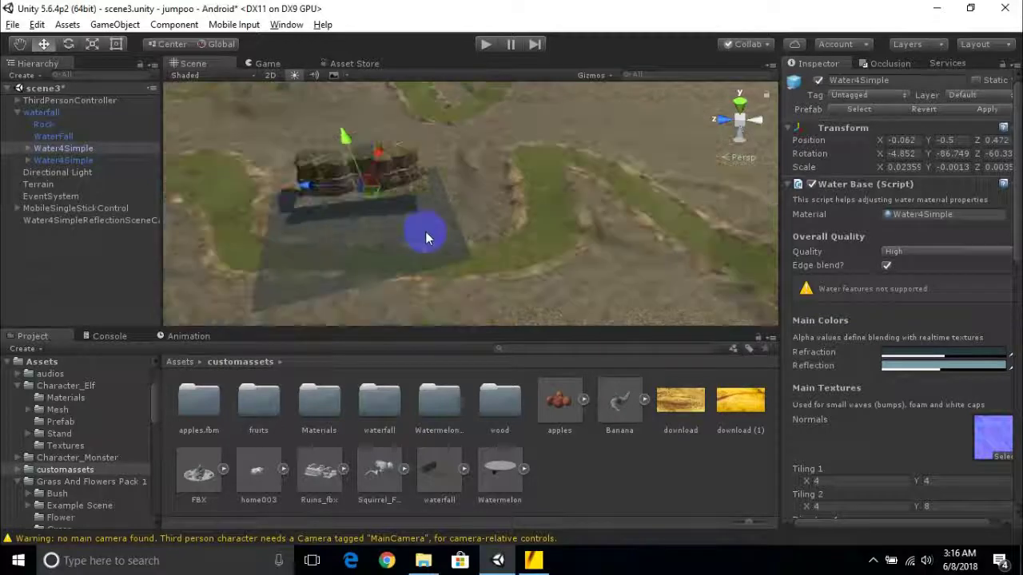
# - Try moving the last Tile of the waterfall's second Water4Simple sideways, and undo the move
pyautogui.click(400, 239)
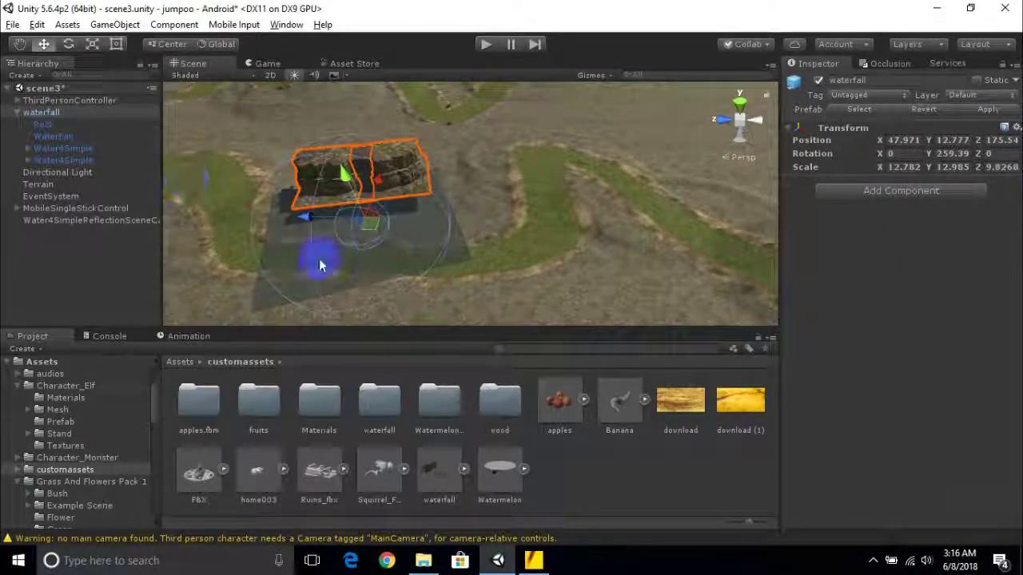
pyautogui.click(266, 296)
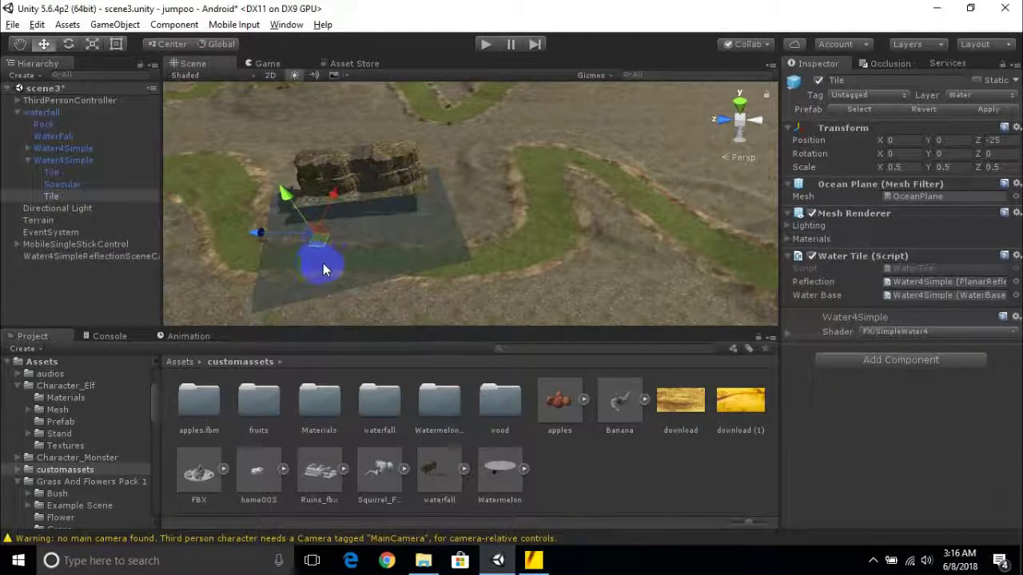
pyautogui.press('f')
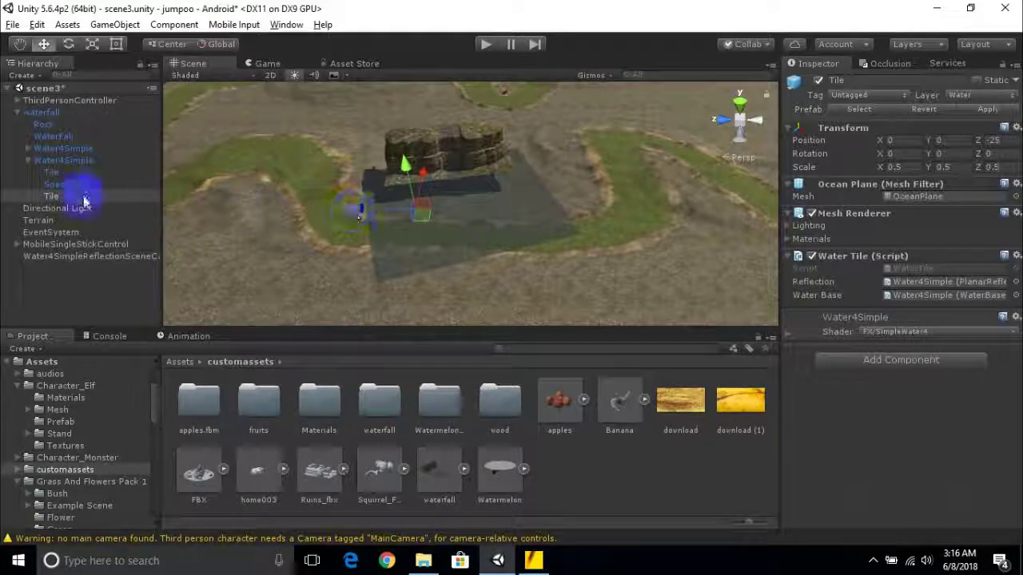
pyautogui.moveTo(361, 206); pyautogui.dragTo(294, 209)
pyautogui.hotkey('ctrl', 'z')
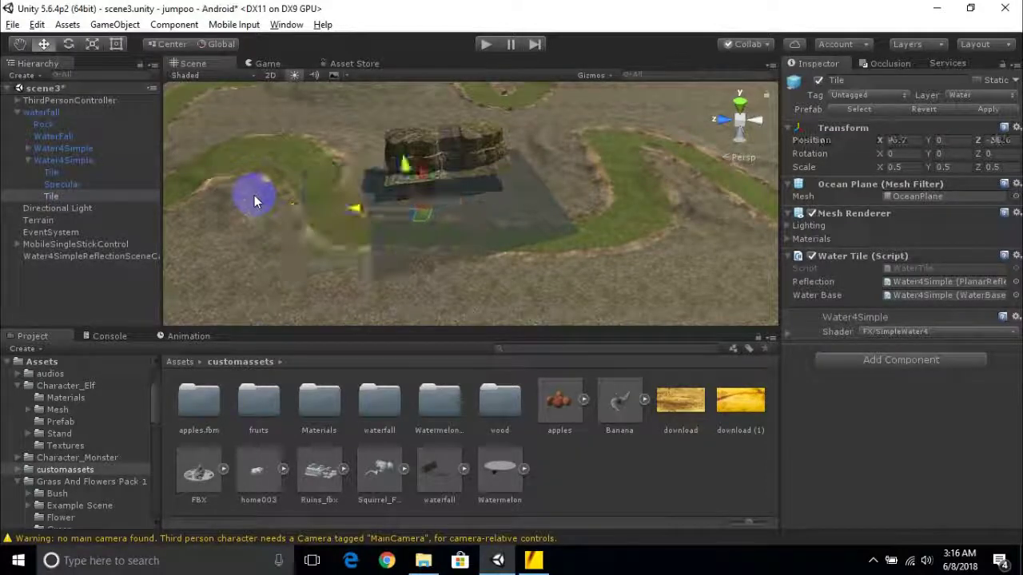
# - Try stretching both Tile objects of the second Water4Simple to about 0.86 in X, and undo the stretch
pyautogui.keyDown('ctrl'); pyautogui.click(57, 172); pyautogui.keyUp('ctrl')
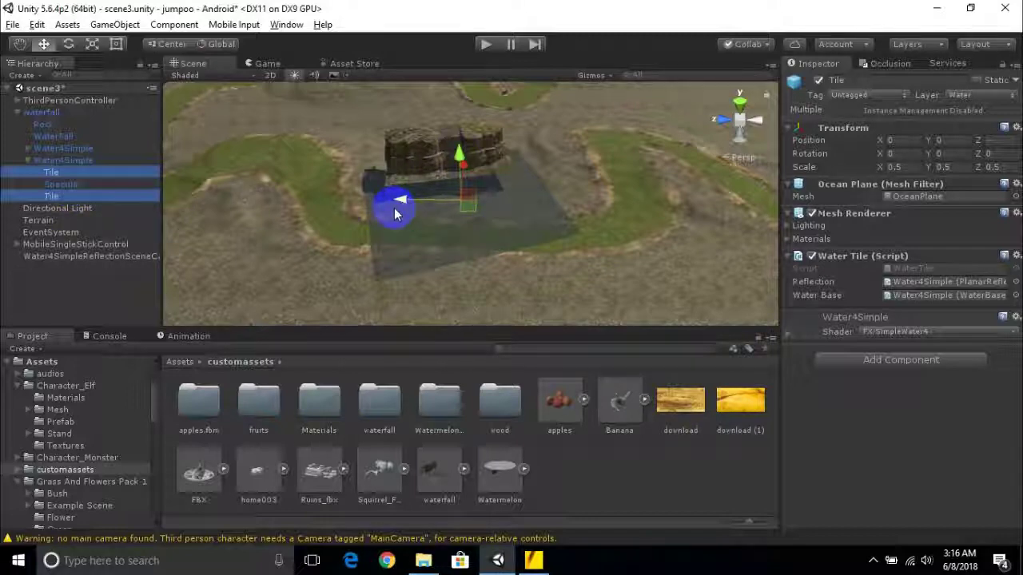
pyautogui.click(92, 44)
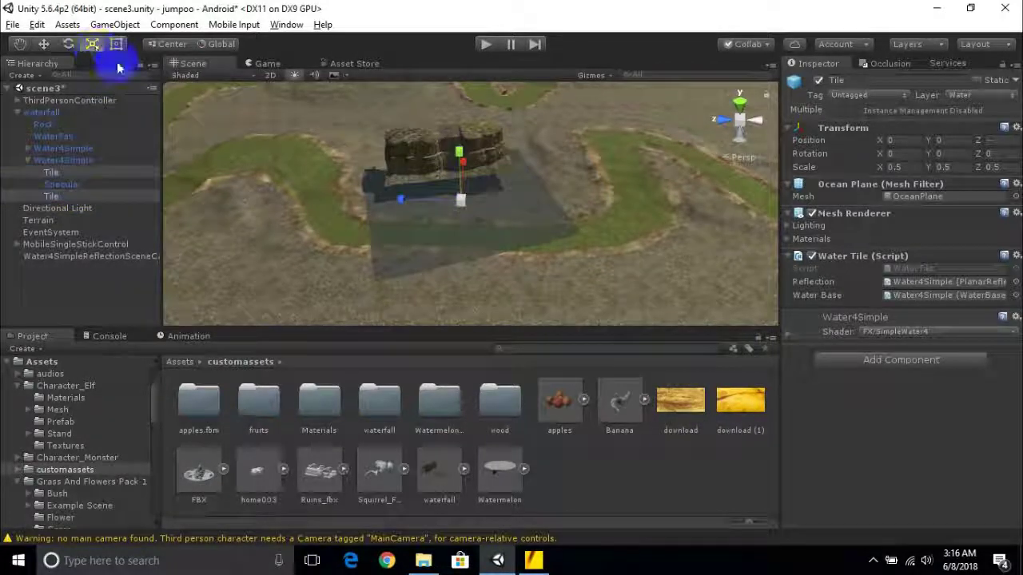
pyautogui.moveTo(468, 166); pyautogui.dragTo(470, 168)
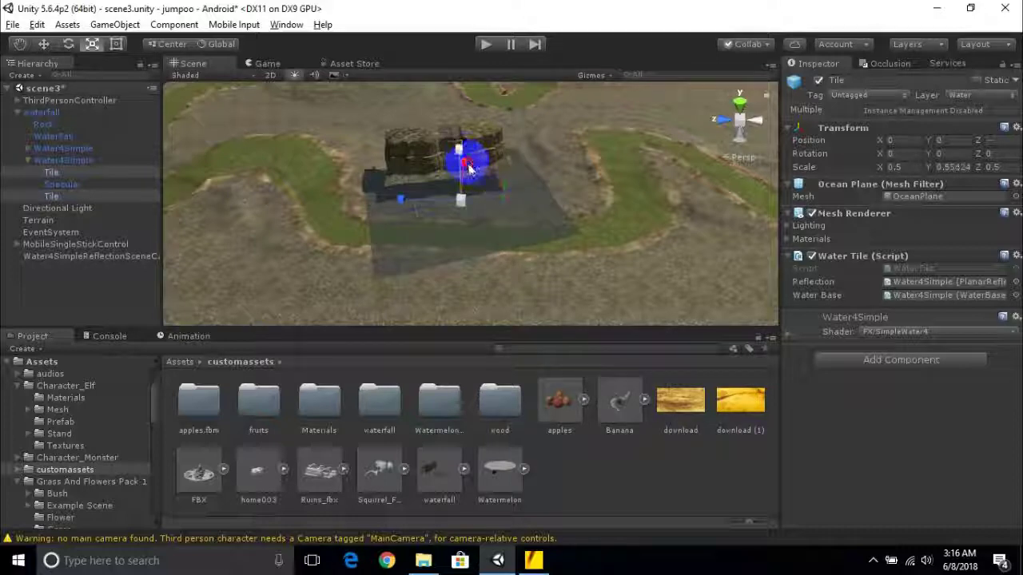
pyautogui.keyDown('alt'); pyautogui.moveTo(511, 210); pyautogui.dragTo(445, 134); pyautogui.keyUp('alt')
pyautogui.click(44, 43)
pyautogui.scroll(5, 447, 241)
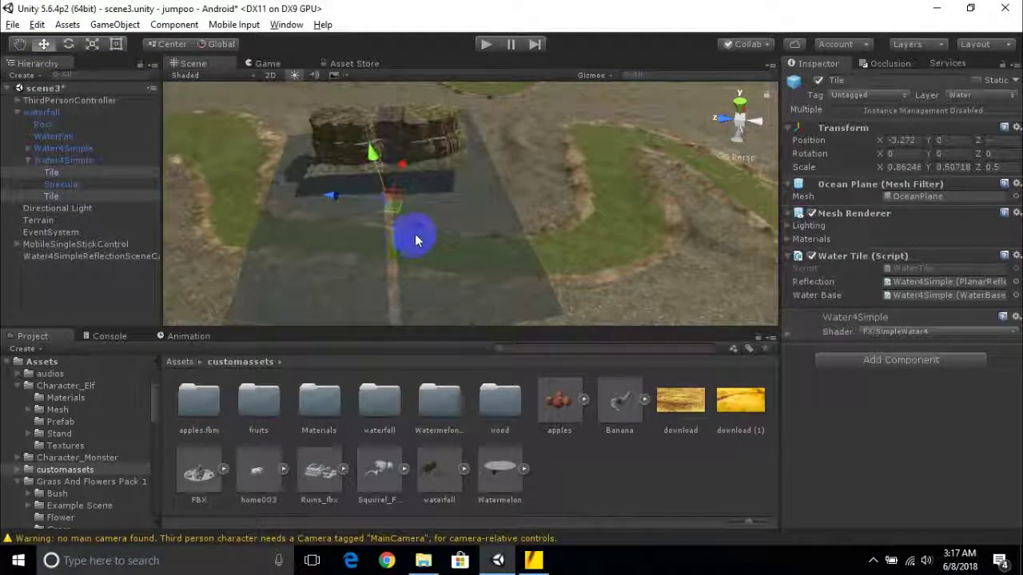
pyautogui.hotkey('ctrl', 'z')
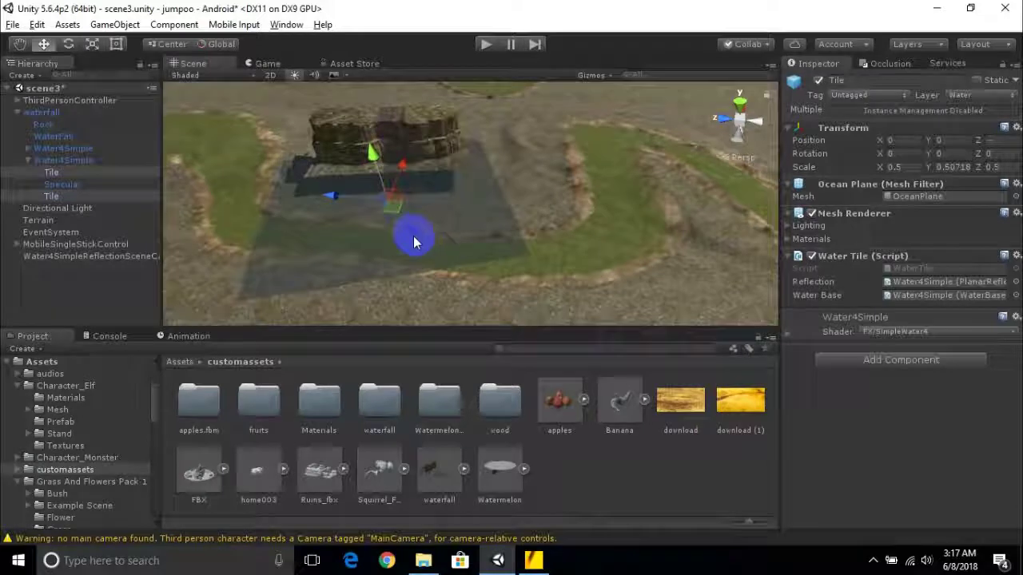
# - Scale both Tile objects and the Specular object of the second Water4Simple together along X to lengthen the water surface
pyautogui.keyDown('shift'); pyautogui.click(63, 194); pyautogui.keyUp('shift')
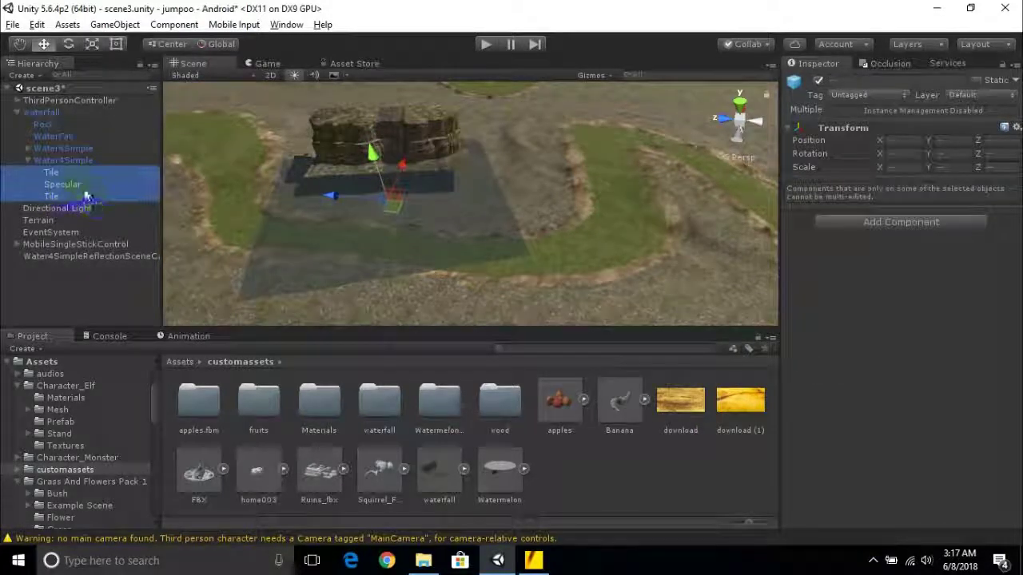
pyautogui.click(93, 46)
pyautogui.moveTo(433, 148); pyautogui.dragTo(406, 151)
pyautogui.scroll(-3, 455, 173)
pyautogui.moveTo(479, 187)
pyautogui.mouseDown(button='middle')
pyautogui.moveTo(491, 189)
pyautogui.moveTo(439, 178)
pyautogui.moveTo(469, 183)
pyautogui.moveTo(472, 195)
pyautogui.mouseUp(button='middle')
pyautogui.moveTo(408, 173); pyautogui.dragTo(407, 178)
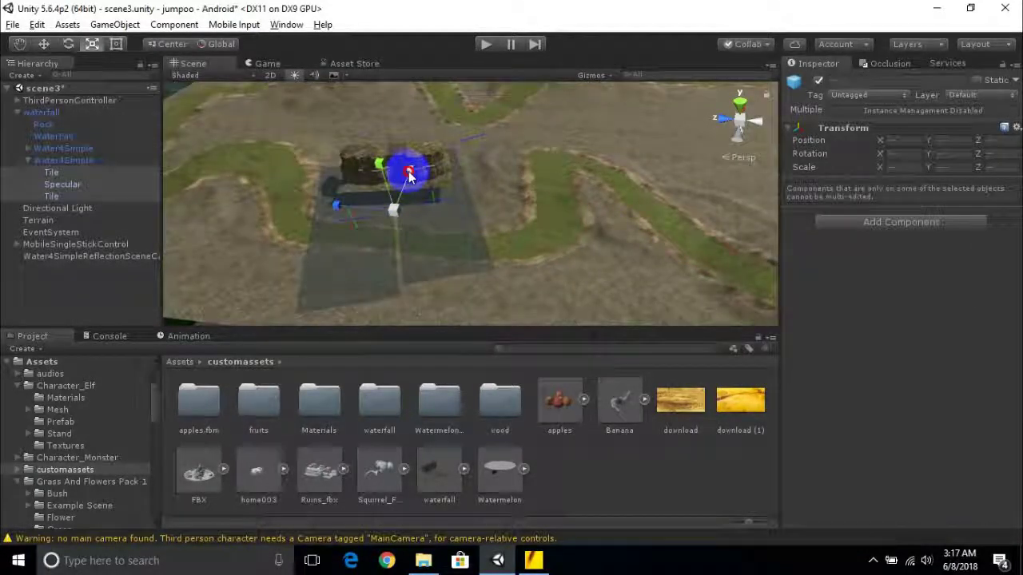
pyautogui.moveTo(409, 174); pyautogui.dragTo(409, 176)
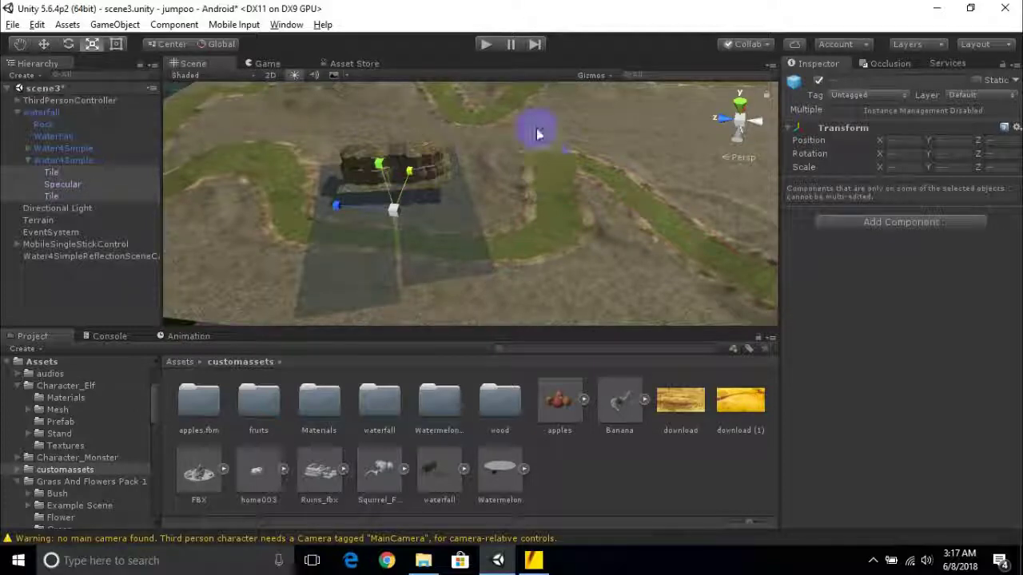
pyautogui.click(442, 228)
pyautogui.click(479, 281)
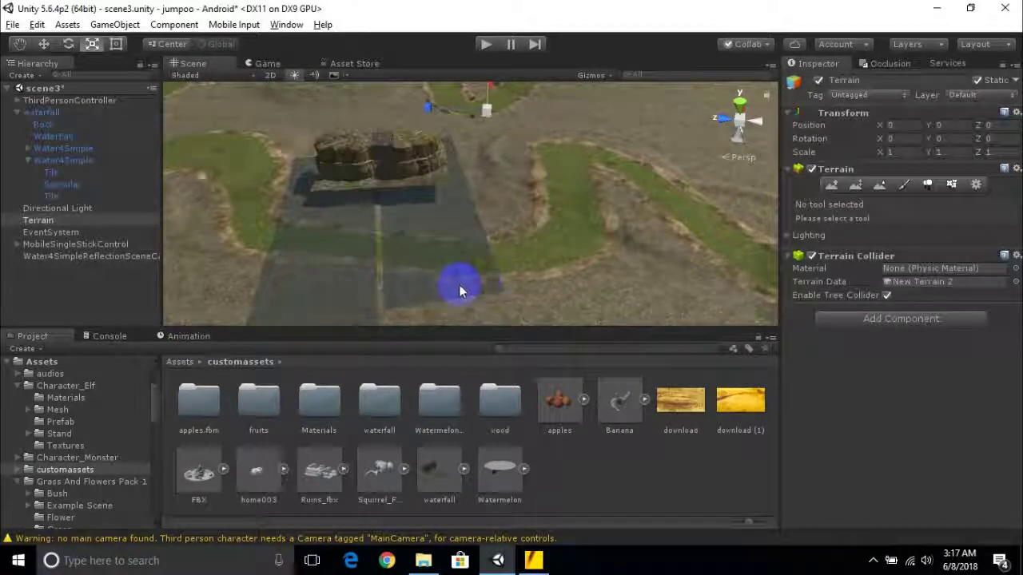
# - Enlarge the last Tile of the second Water4Simple to a scale of about 0.79 in X and 0.57 in Z
pyautogui.click(57, 196)
pyautogui.moveTo(385, 218); pyautogui.dragTo(398, 217)
pyautogui.scroll(-6, 397, 217)
pyautogui.moveTo(397, 217); pyautogui.dragTo(416, 218, button='middle')
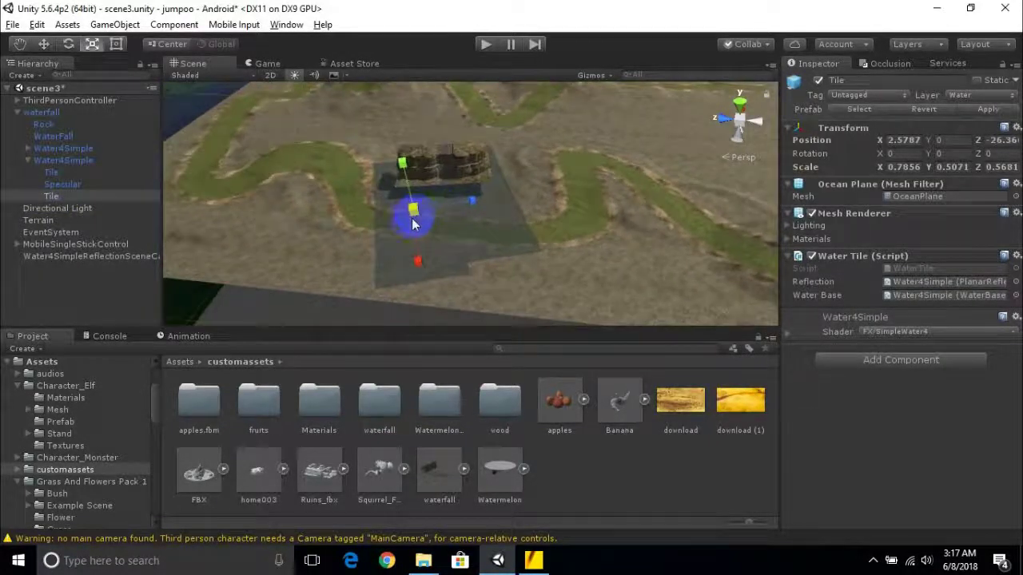
pyautogui.scroll(3, 415, 218)
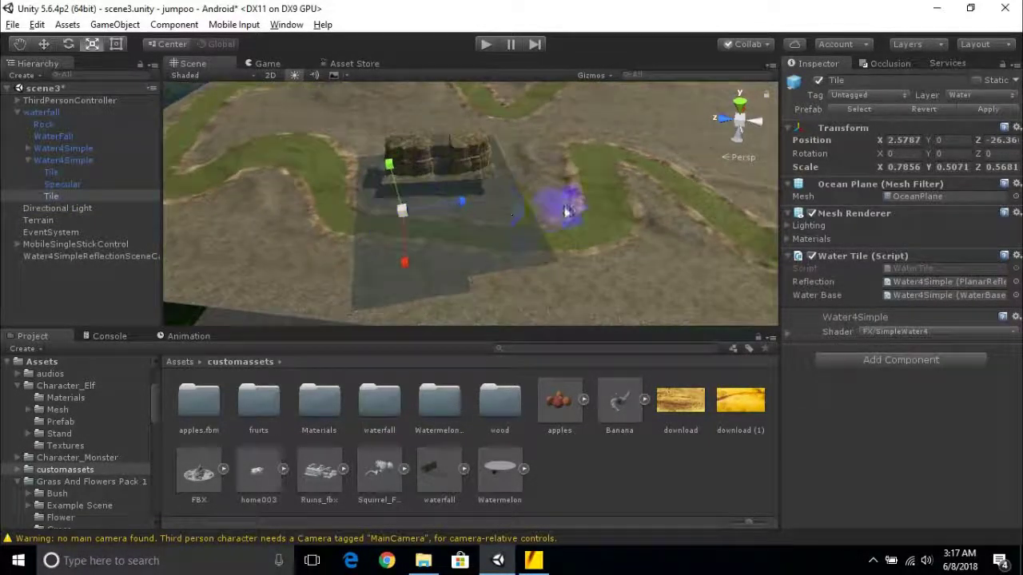
# - Lower the whole waterfall object to about 8.12 in Y so it sits closer to the terrain
pyautogui.click(44, 44)
pyautogui.scroll(3, 462, 185)
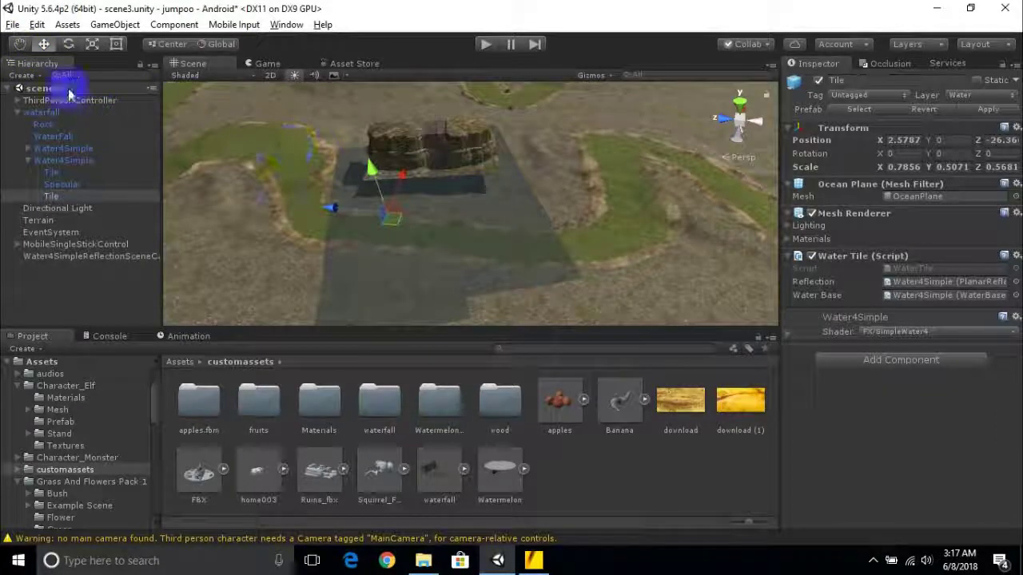
pyautogui.click(48, 113)
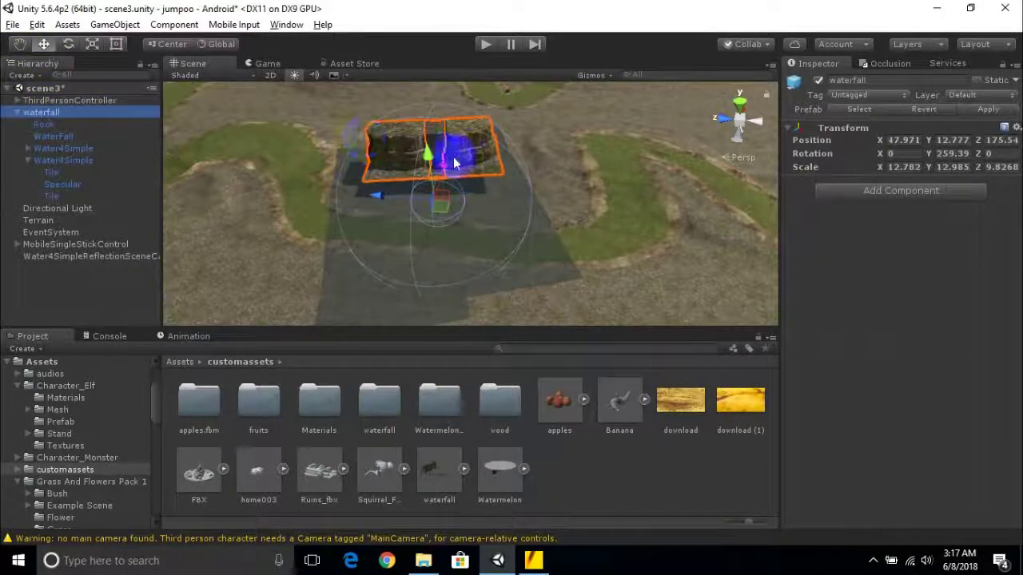
pyautogui.scroll(3, 453, 163)
pyautogui.moveTo(359, 146); pyautogui.dragTo(377, 183)
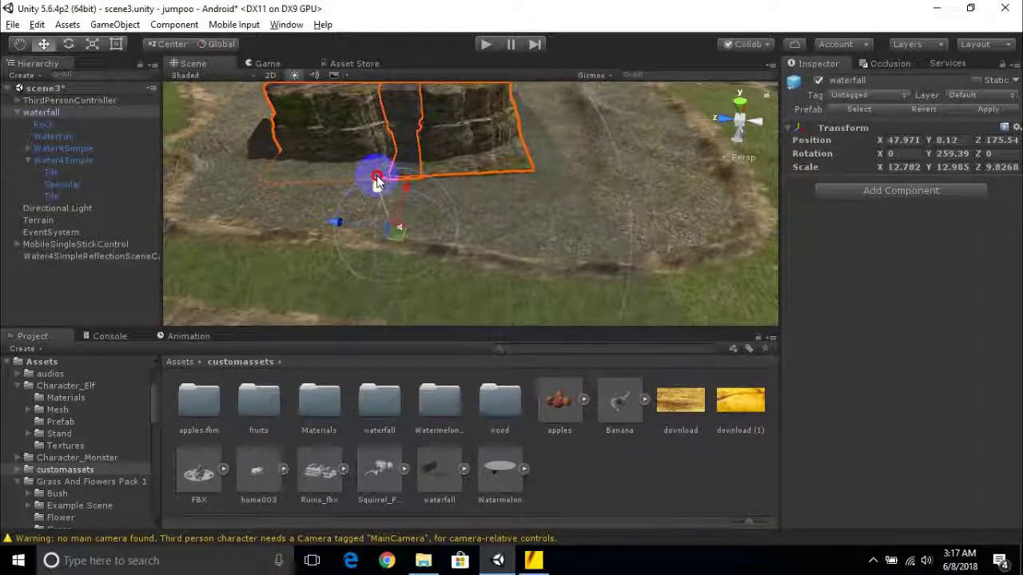
# - Tilt the waterfall slightly to a rotation of about 0.43, 259.4, 2.28 and set its height at about 8.5 in Y
pyautogui.click(69, 44)
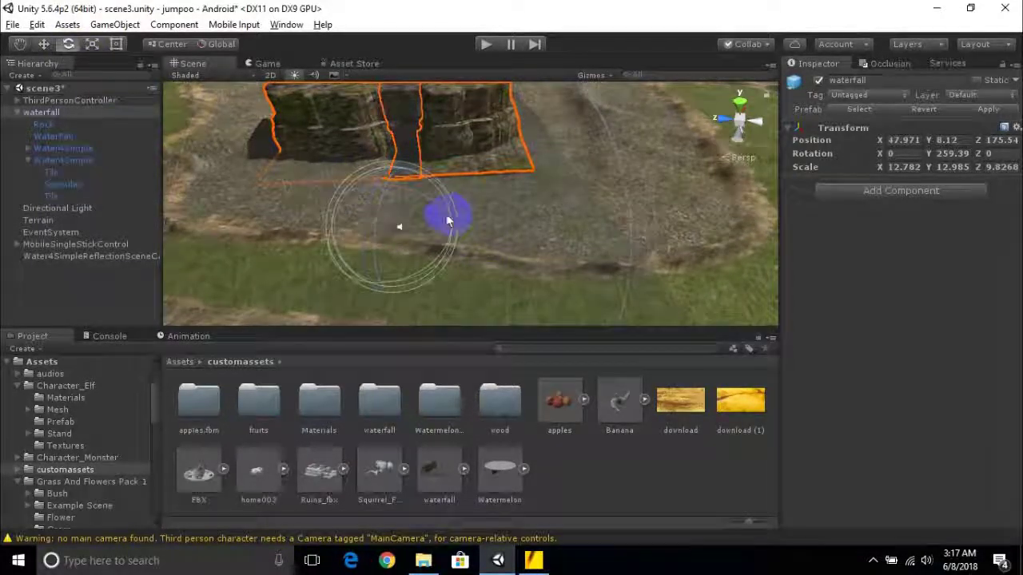
pyautogui.moveTo(443, 216); pyautogui.dragTo(440, 214)
pyautogui.click(44, 44)
pyautogui.moveTo(416, 163); pyautogui.dragTo(467, 210)
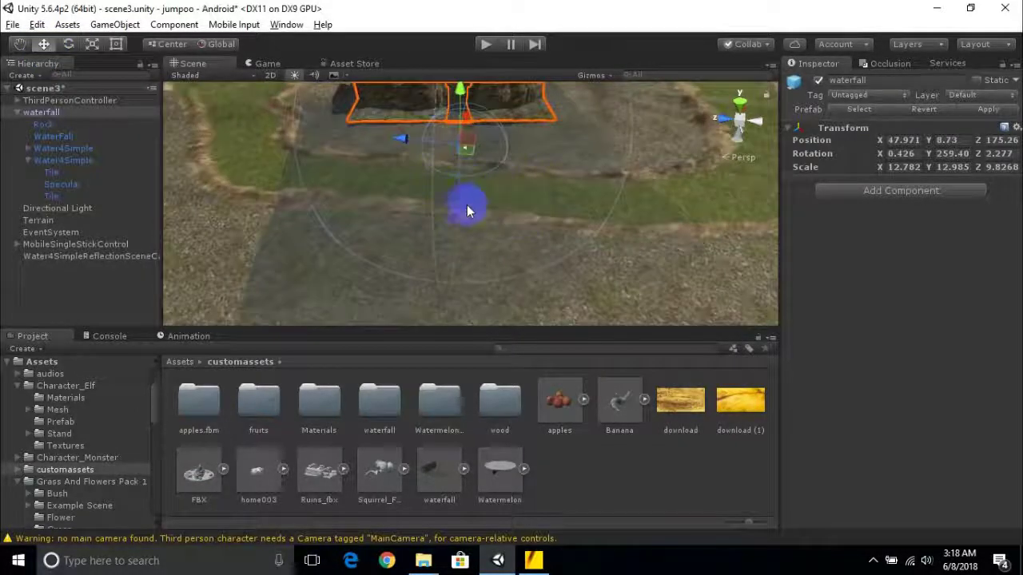
pyautogui.moveTo(462, 98); pyautogui.dragTo(467, 94)
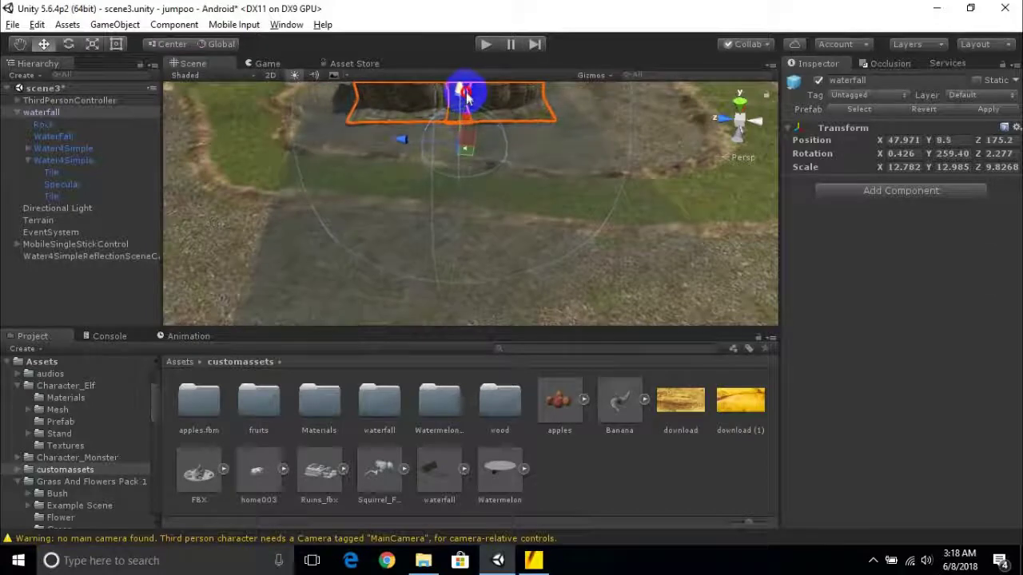
# - Sculpt the terrain along the grass path in front of the waterfall using Raise/Lower Terrain, the solid round brush, size 20 and opacity 60
pyautogui.click(210, 237)
pyautogui.keyDown('alt'); pyautogui.moveTo(469, 158); pyautogui.dragTo(592, 232); pyautogui.keyUp('alt')
pyautogui.keyDown('alt'); pyautogui.moveTo(701, 213); pyautogui.dragTo(610, 201); pyautogui.keyUp('alt')
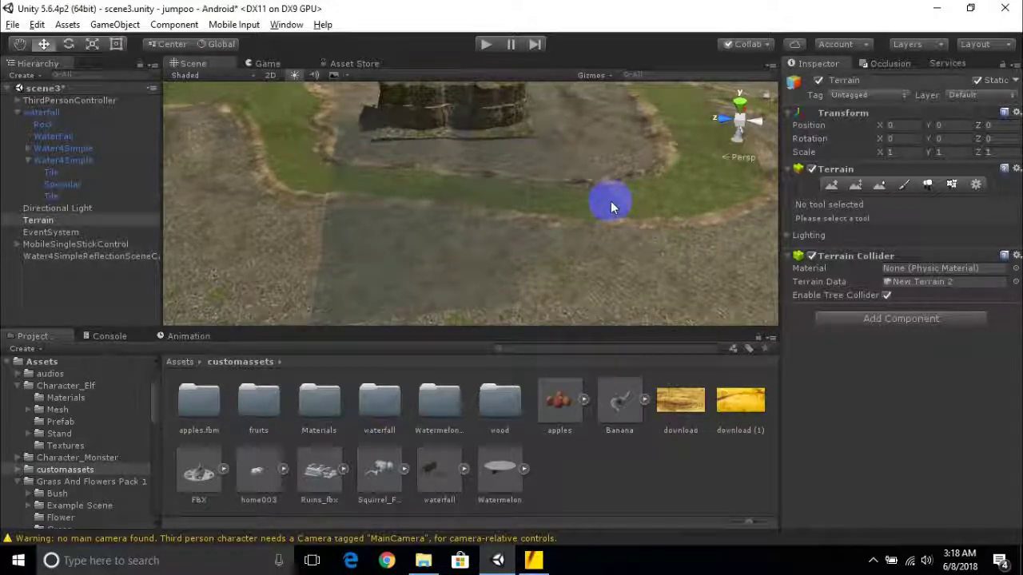
pyautogui.click(832, 184)
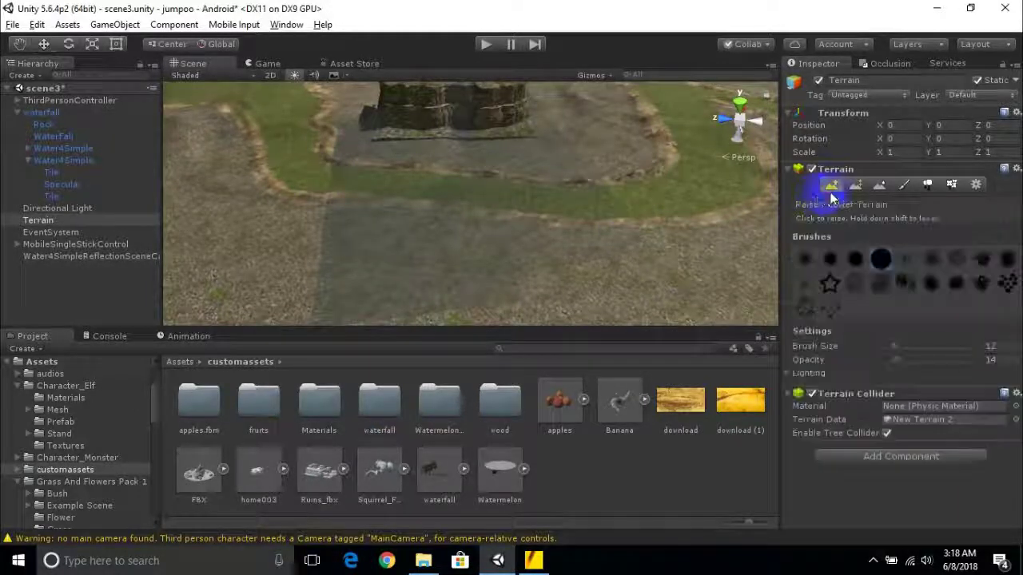
pyautogui.click(879, 259)
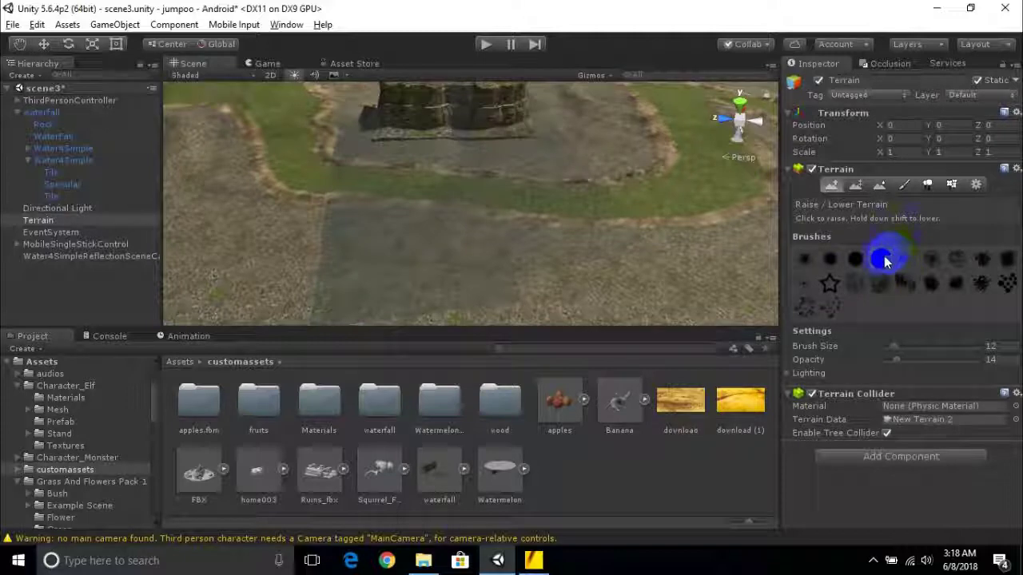
pyautogui.moveTo(903, 366); pyautogui.dragTo(941, 370)
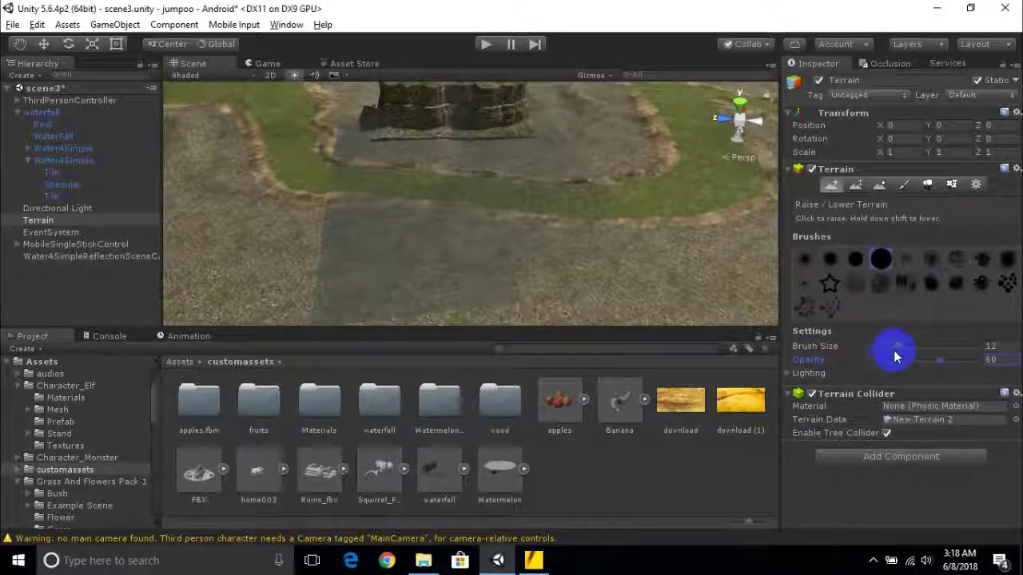
pyautogui.moveTo(893, 352); pyautogui.dragTo(901, 350)
pyautogui.moveTo(540, 177)
pyautogui.mouseDown()
pyautogui.moveTo(541, 160)
pyautogui.moveTo(532, 221)
pyautogui.moveTo(409, 241)
pyautogui.moveTo(346, 220)
pyautogui.moveTo(368, 205)
pyautogui.moveTo(372, 212)
pyautogui.moveTo(388, 139)
pyautogui.moveTo(511, 162)
pyautogui.moveTo(527, 155)
pyautogui.moveTo(559, 173)
pyautogui.mouseUp()
pyautogui.moveTo(569, 214)
pyautogui.mouseDown()
pyautogui.moveTo(584, 200)
pyautogui.moveTo(611, 242)
pyautogui.moveTo(584, 173)
pyautogui.moveTo(532, 206)
pyautogui.moveTo(515, 340)
pyautogui.moveTo(607, 291)
pyautogui.moveTo(394, 303)
pyautogui.moveTo(426, 232)
pyautogui.moveTo(394, 177)
pyautogui.moveTo(502, 187)
pyautogui.moveTo(520, 228)
pyautogui.moveTo(480, 181)
pyautogui.moveTo(622, 238)
pyautogui.mouseUp()
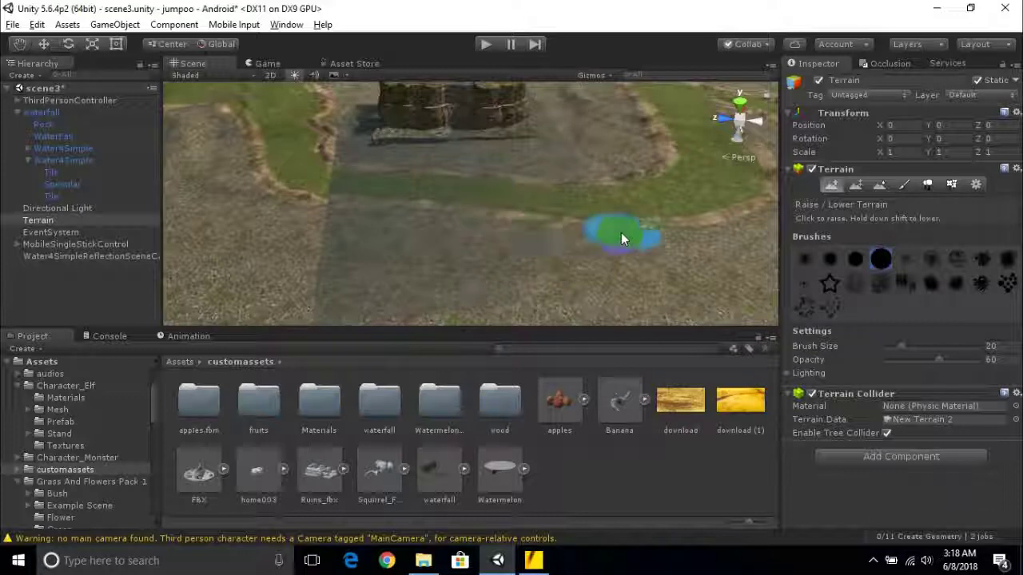
# - Paint the first gravel texture over the grass path in front of the waterfall with a size 20 brush
pyautogui.click(903, 184)
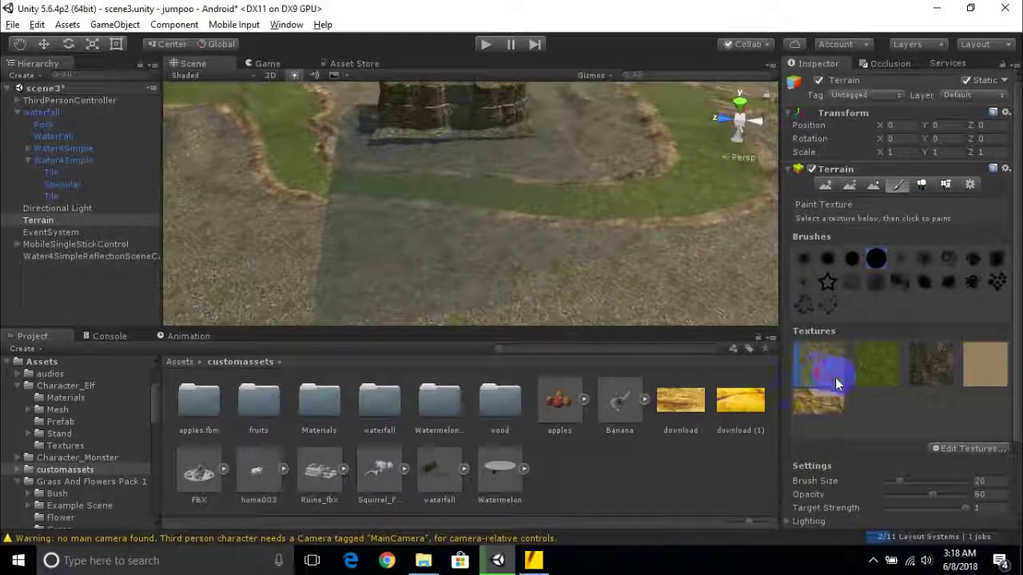
pyautogui.moveTo(570, 181)
pyautogui.mouseDown()
pyautogui.moveTo(594, 198)
pyautogui.moveTo(490, 228)
pyautogui.moveTo(457, 206)
pyautogui.mouseUp()
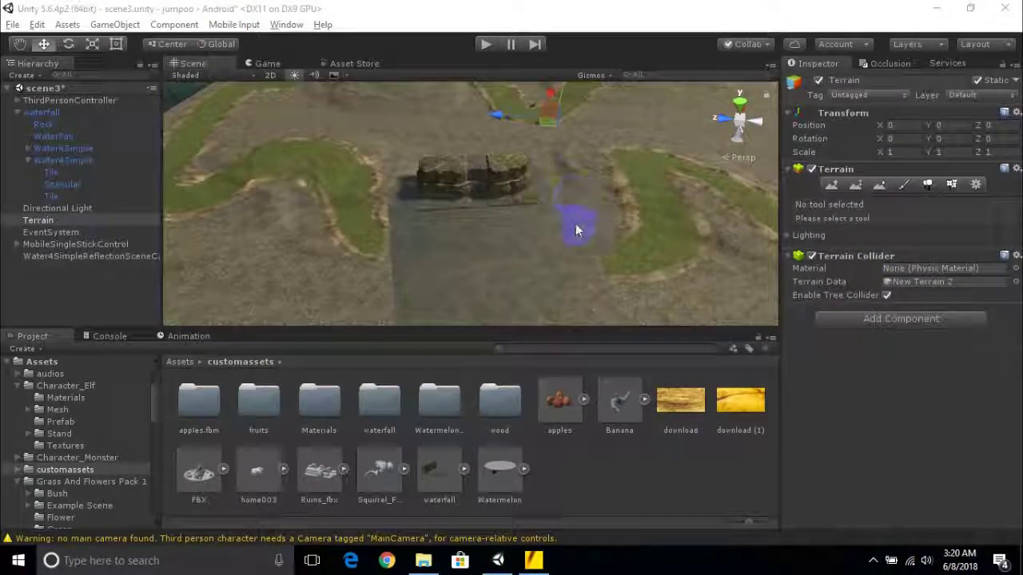
# - Place the Bridge model from the Meshes folder of Simple Wooden bridge over the water in front of the waterfall
pyautogui.keyDown('alt'); pyautogui.moveTo(575, 230); pyautogui.dragTo(340, 192); pyautogui.keyUp('alt')
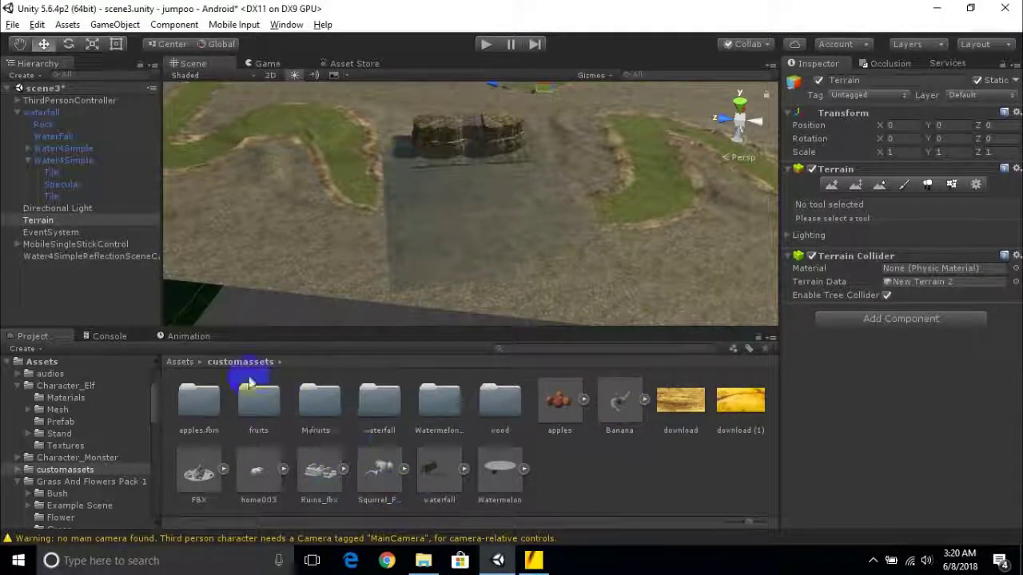
pyautogui.click(180, 362)
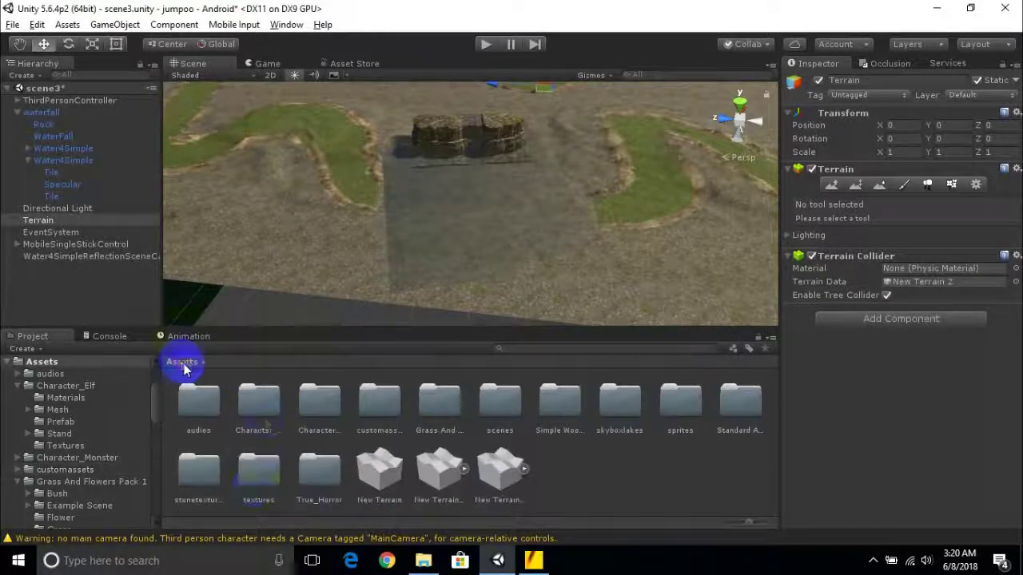
pyautogui.doubleClick(557, 412)
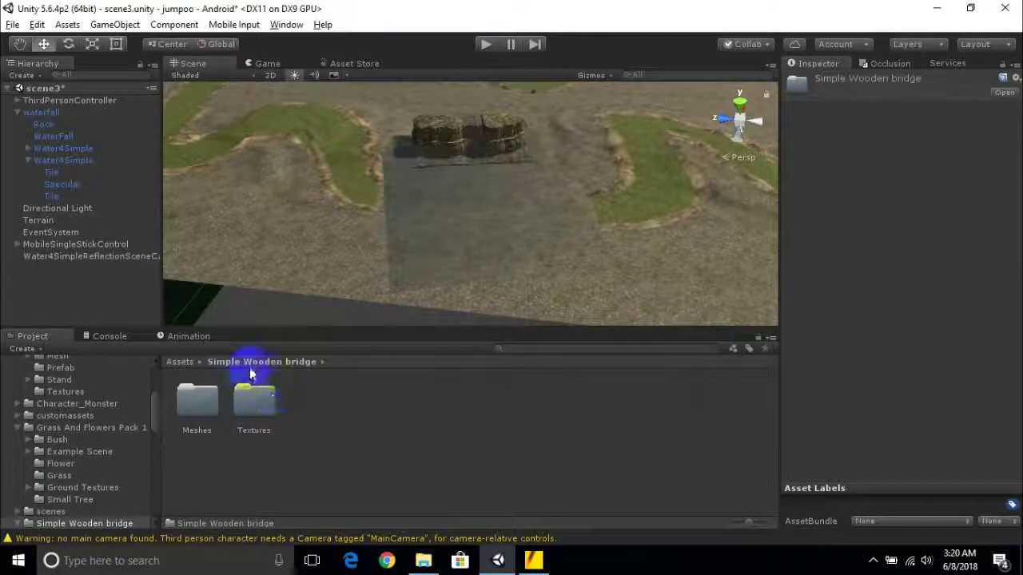
pyautogui.doubleClick(191, 405)
pyautogui.click(257, 415)
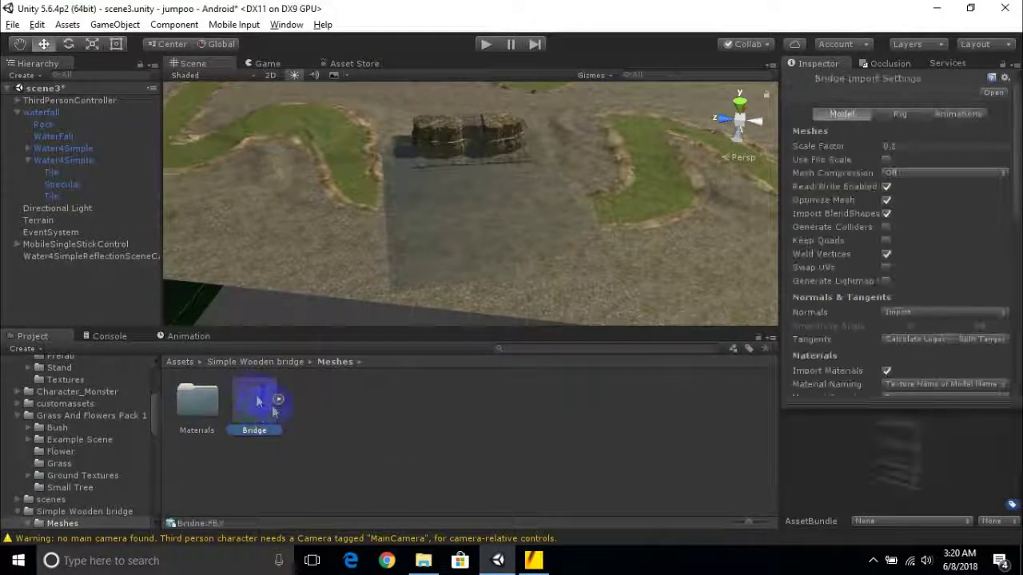
pyautogui.moveTo(274, 401); pyautogui.dragTo(499, 219)
pyautogui.moveTo(555, 144); pyautogui.dragTo(389, 230, button='right')
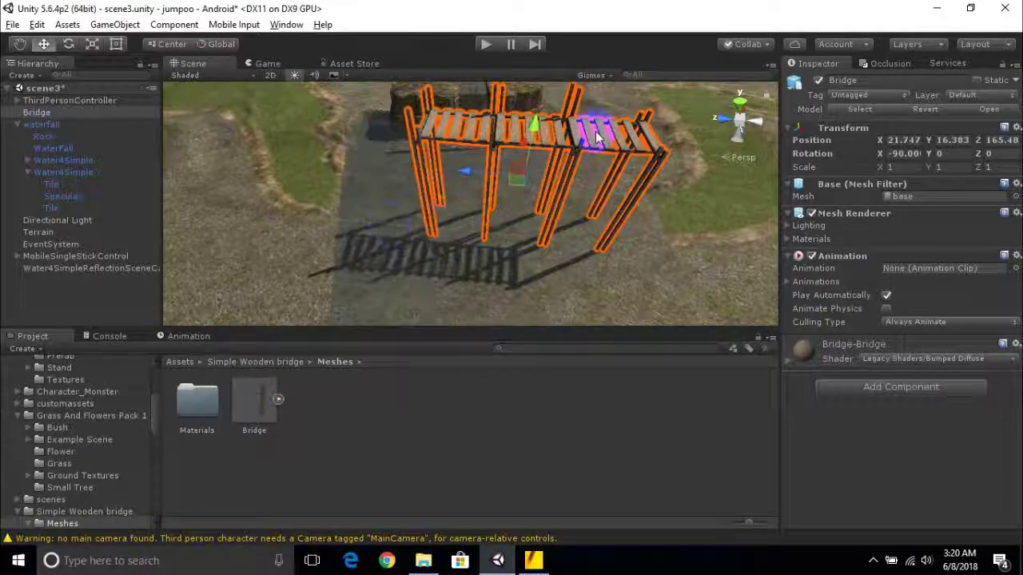
# - Flatten the bridge's height and enlarge it overall to a scale of about 1.65 in X and Y and 0.33 in Z
pyautogui.moveTo(595, 137); pyautogui.dragTo(578, 176, button='right')
pyautogui.click(92, 45)
pyautogui.moveTo(516, 116); pyautogui.dragTo(523, 166)
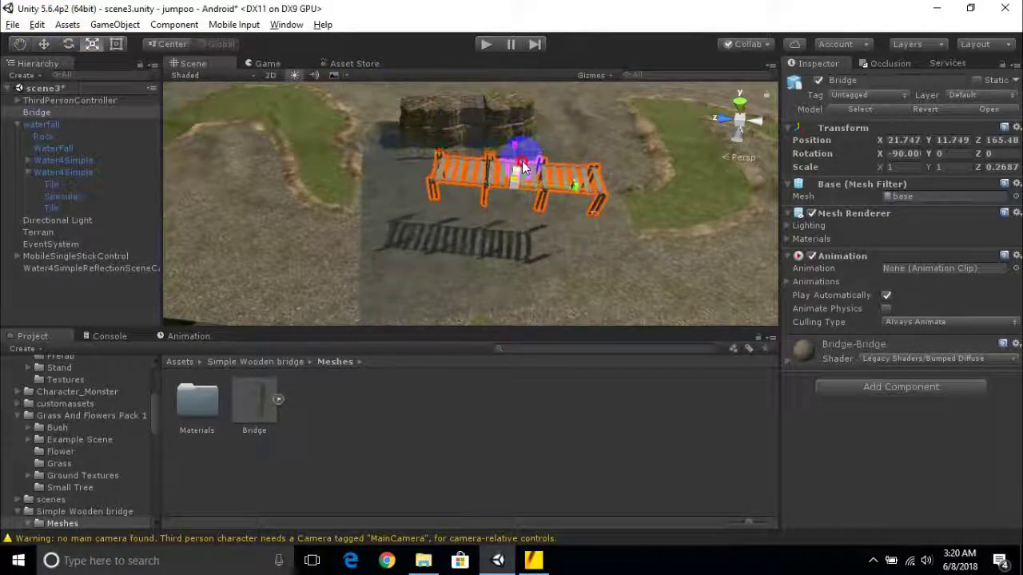
pyautogui.click(524, 170)
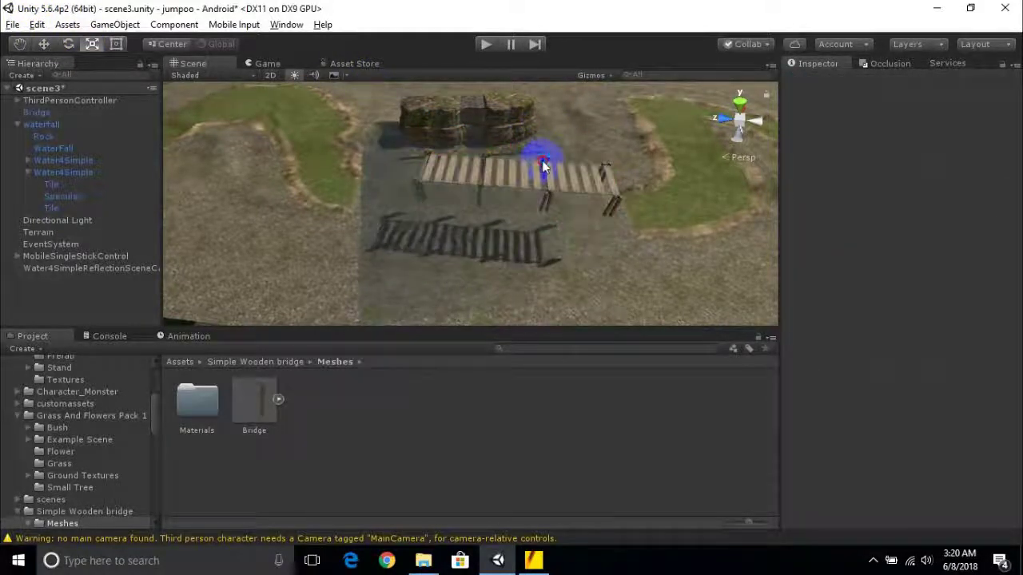
pyautogui.click(513, 197)
pyautogui.moveTo(517, 183); pyautogui.dragTo(543, 177)
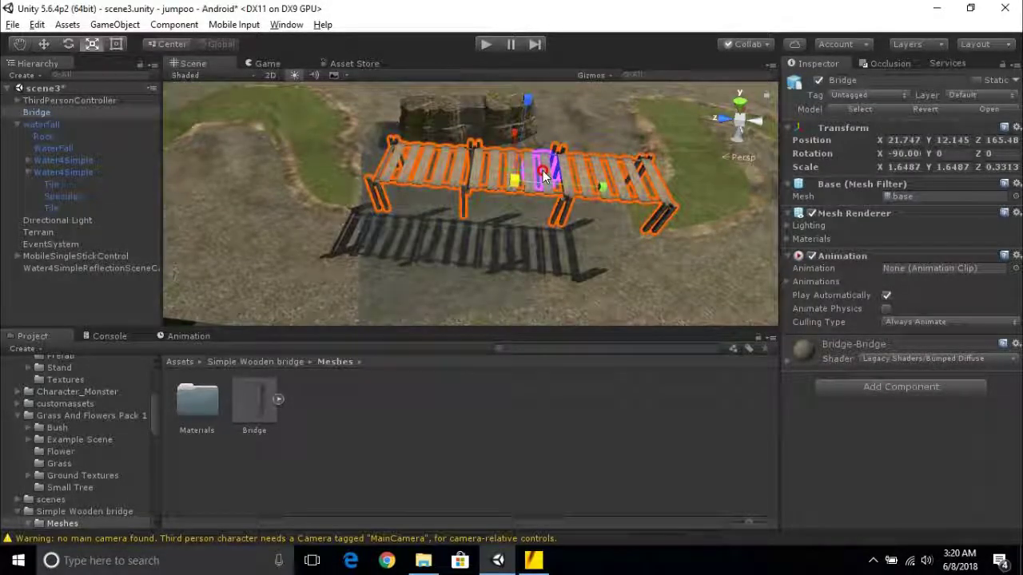
# - Rotate the bridge to about -3.41 in Z and move it to about 25.3 in X and 3.4 in Y
pyautogui.click(69, 45)
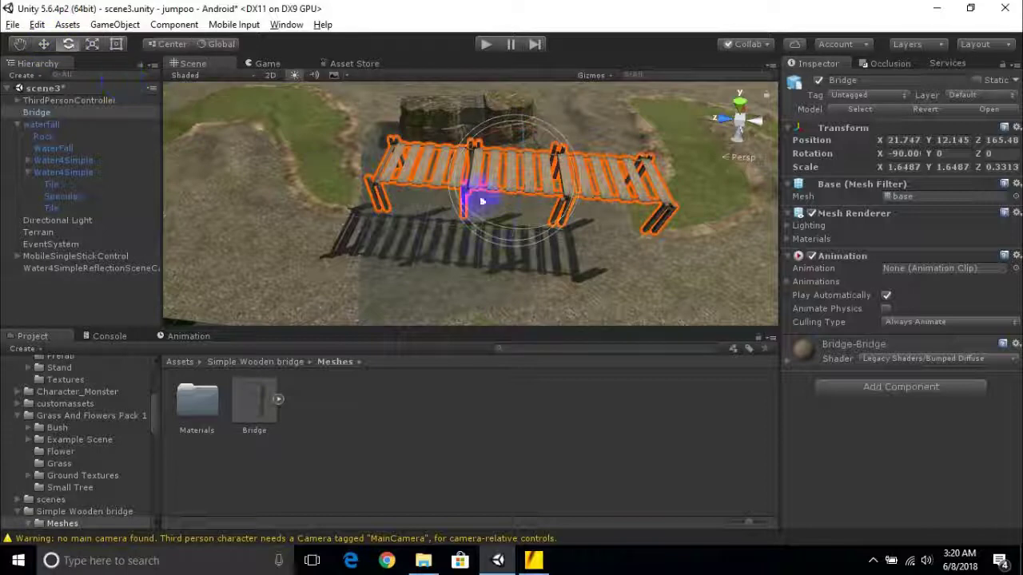
pyautogui.moveTo(484, 225); pyautogui.dragTo(491, 221)
pyautogui.click(44, 44)
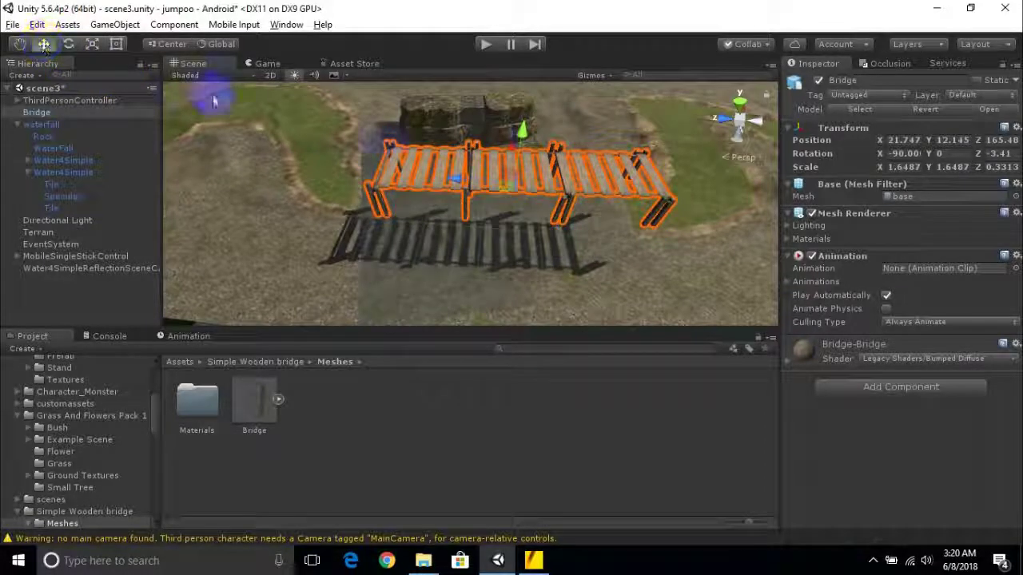
pyautogui.moveTo(523, 140); pyautogui.dragTo(535, 184)
pyautogui.moveTo(471, 186); pyautogui.dragTo(257, 167)
pyautogui.moveTo(490, 185); pyautogui.dragTo(737, 280)
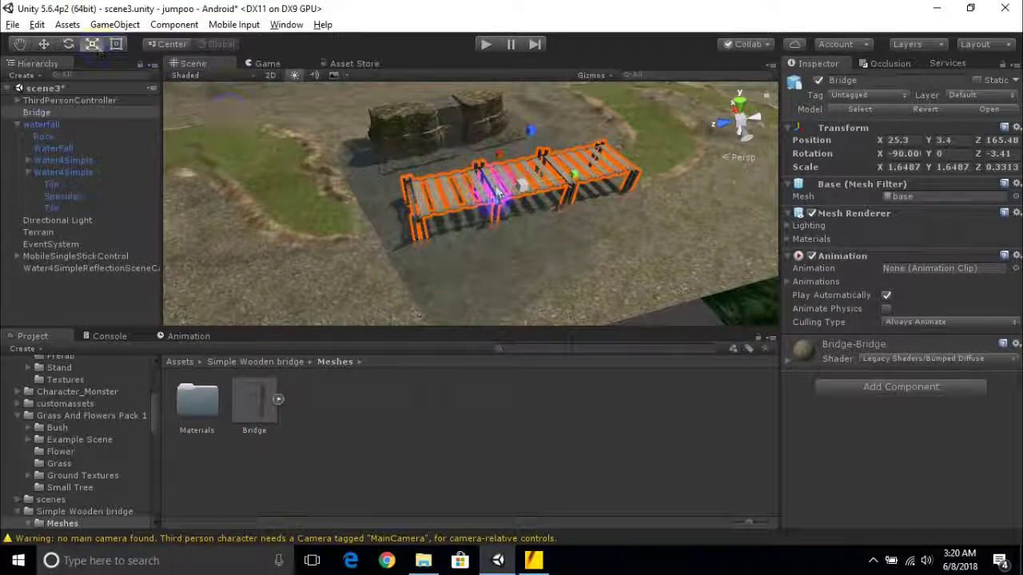
# - Widen and lengthen the bridge to about 1.84 in X and 2.03 in Y, and shift it to X 25.5, Z 168.3
pyautogui.moveTo(574, 184); pyautogui.dragTo(584, 175)
pyautogui.moveTo(505, 164); pyautogui.dragTo(311, 170)
pyautogui.click(43, 46)
pyautogui.keyDown('alt'); pyautogui.moveTo(543, 248); pyautogui.dragTo(977, 274); pyautogui.keyUp('alt')
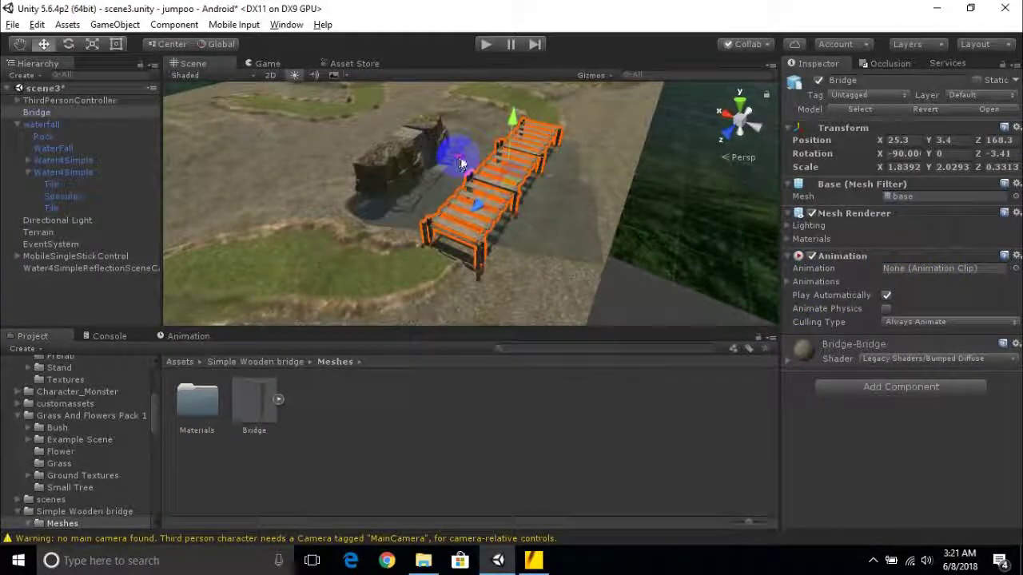
pyautogui.keyDown('alt'); pyautogui.moveTo(459, 160); pyautogui.dragTo(434, 205); pyautogui.keyUp('alt')
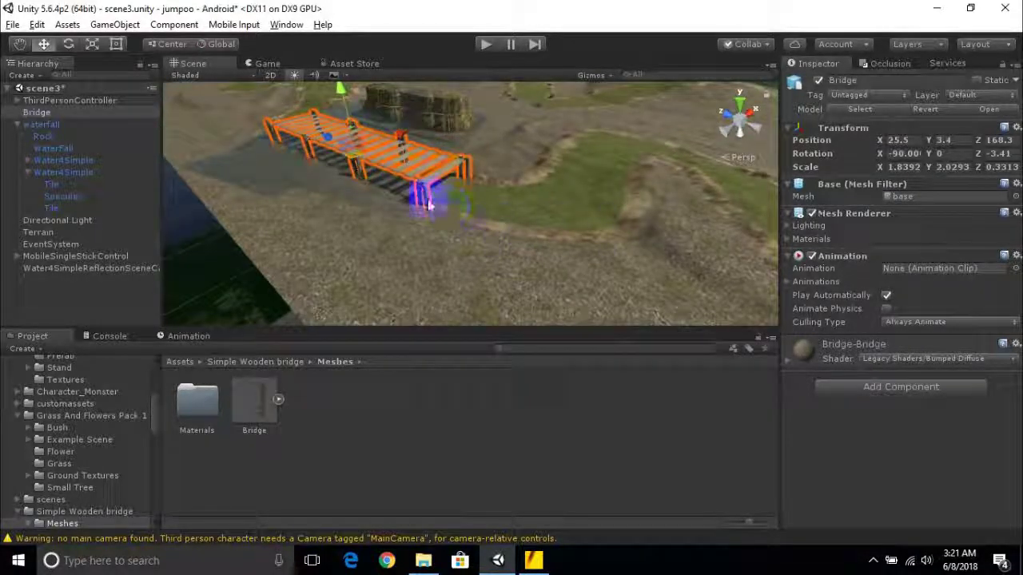
pyautogui.keyDown('alt'); pyautogui.moveTo(523, 198); pyautogui.dragTo(467, 184); pyautogui.keyUp('alt')
# - Raise the terrain where the grass path meets the near end of the bridge, with brush size 32 and opacity about 23
pyautogui.click(502, 225)
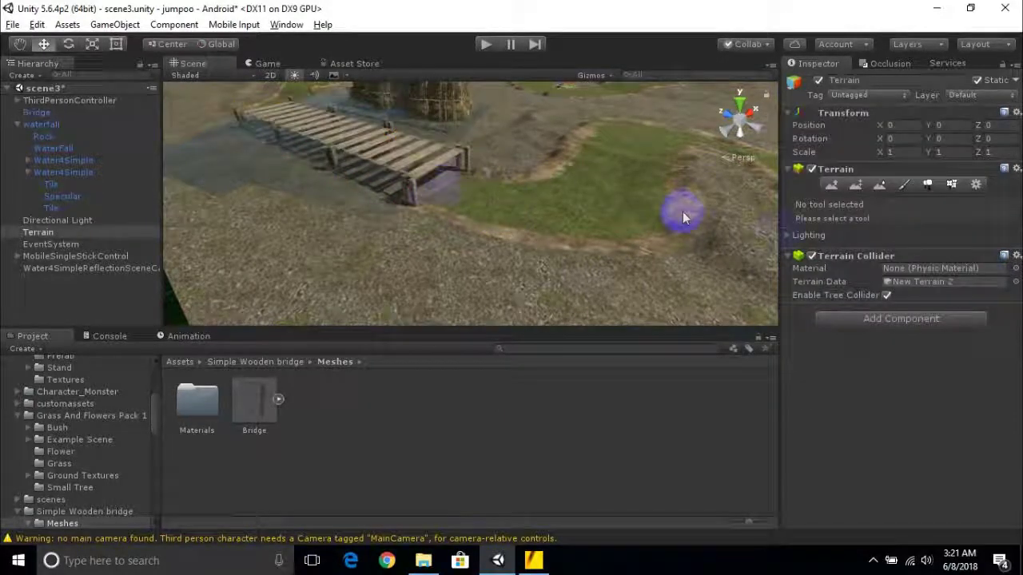
pyautogui.click(831, 186)
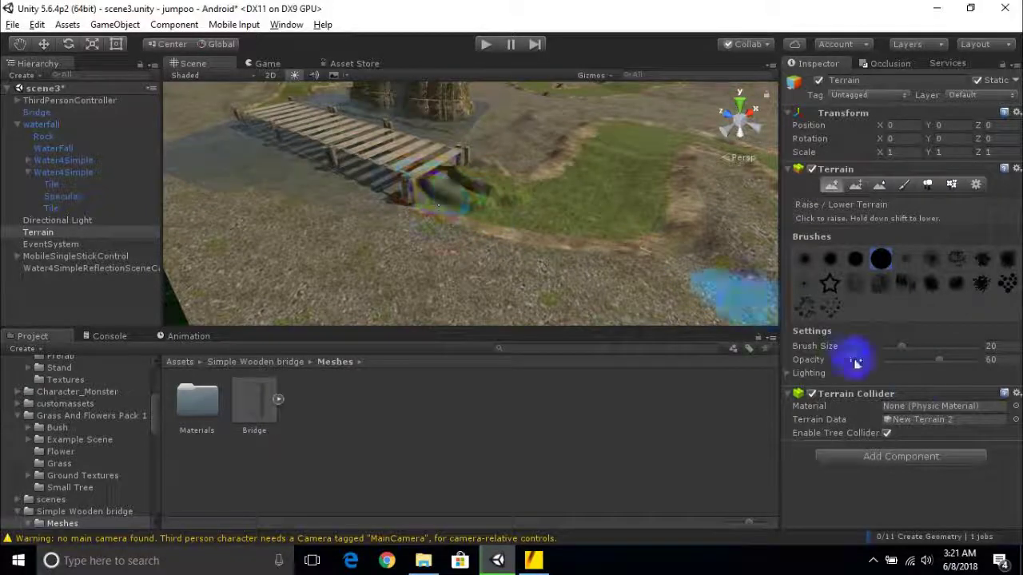
pyautogui.click(938, 350)
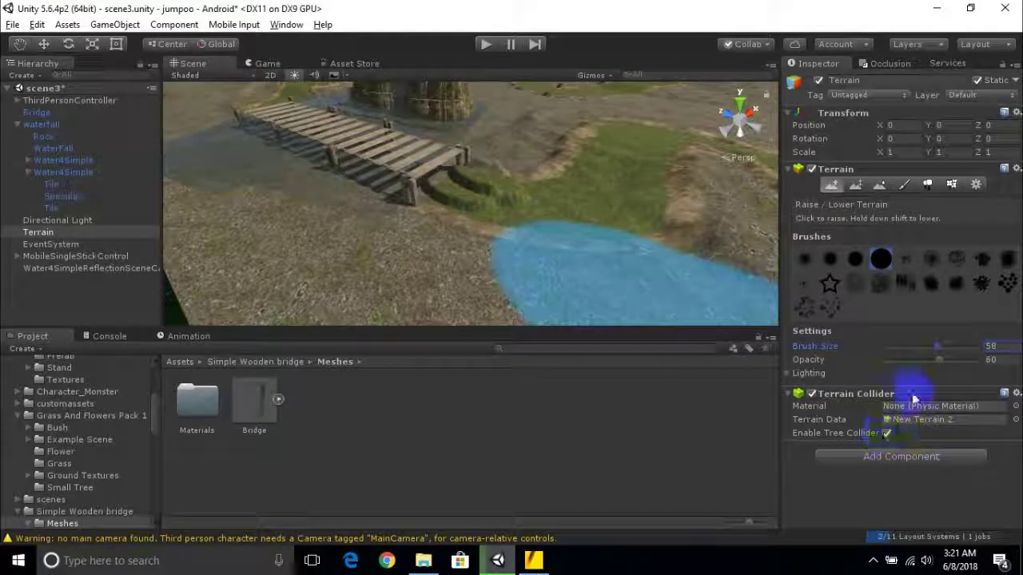
pyautogui.click(913, 361)
pyautogui.click(908, 359)
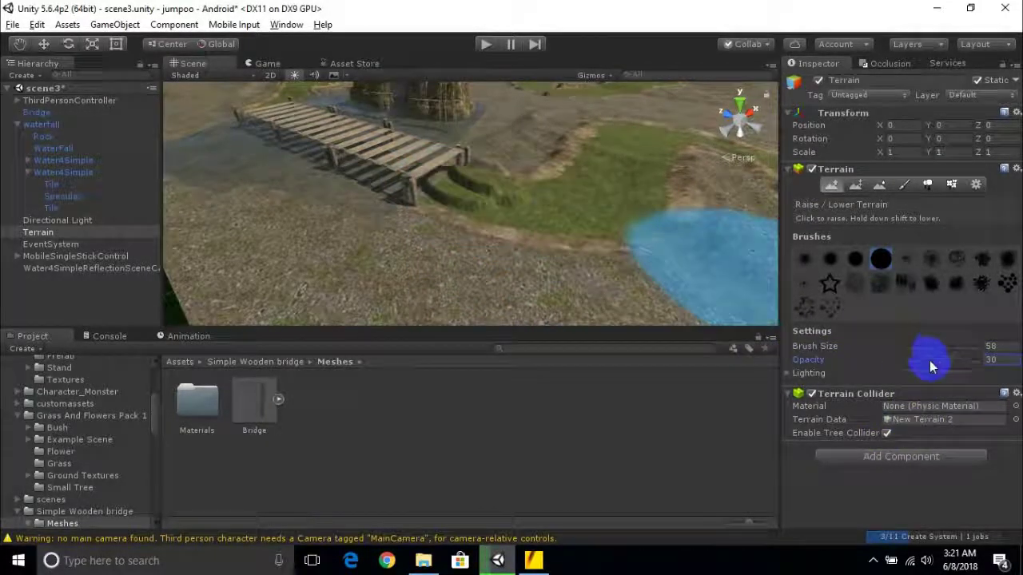
pyautogui.click(906, 360)
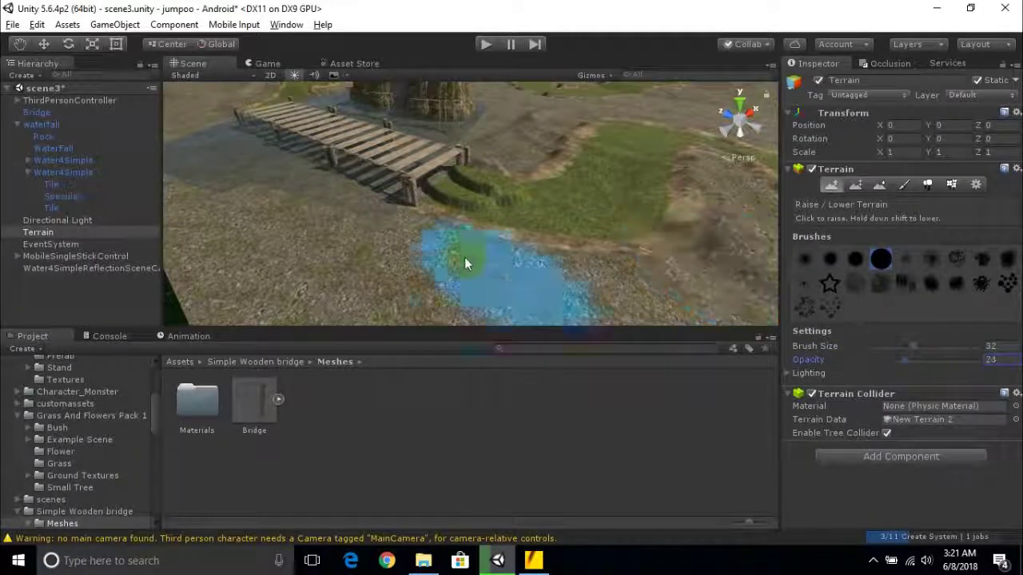
pyautogui.moveTo(444, 203)
pyautogui.mouseDown()
pyautogui.moveTo(432, 193)
pyautogui.moveTo(450, 181)
pyautogui.moveTo(399, 184)
pyautogui.moveTo(404, 193)
pyautogui.moveTo(469, 178)
pyautogui.moveTo(543, 203)
pyautogui.moveTo(597, 177)
pyautogui.moveTo(562, 190)
pyautogui.mouseUp()
# - Sculpt the terrain at the far end of the bridge, lowering it where it meets the grass path
pyautogui.moveTo(562, 189)
pyautogui.mouseDown(button='middle')
pyautogui.moveTo(400, 222)
pyautogui.moveTo(561, 274)
pyautogui.moveTo(577, 320)
pyautogui.mouseUp(button='middle')
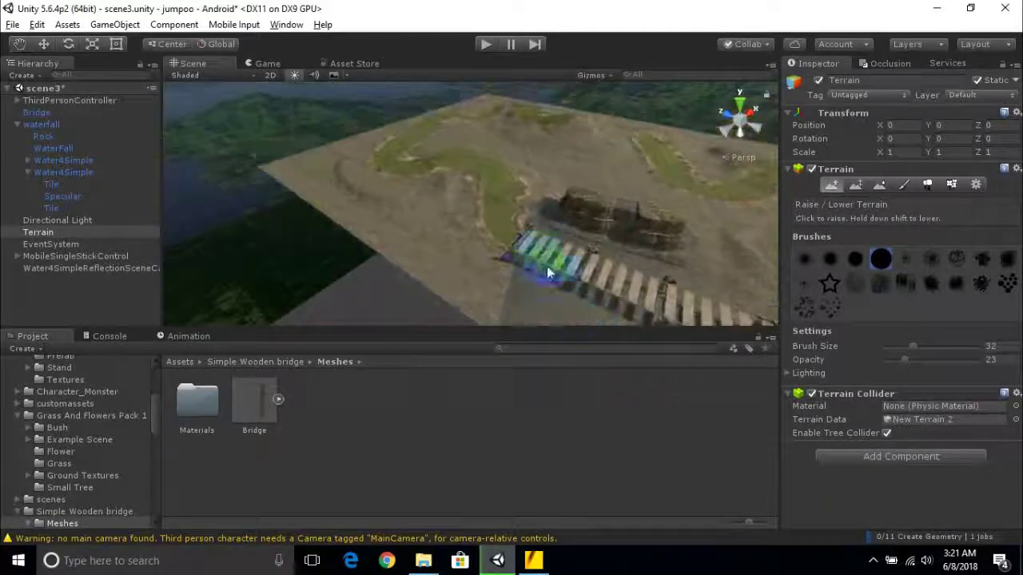
pyautogui.scroll(5, 519, 232)
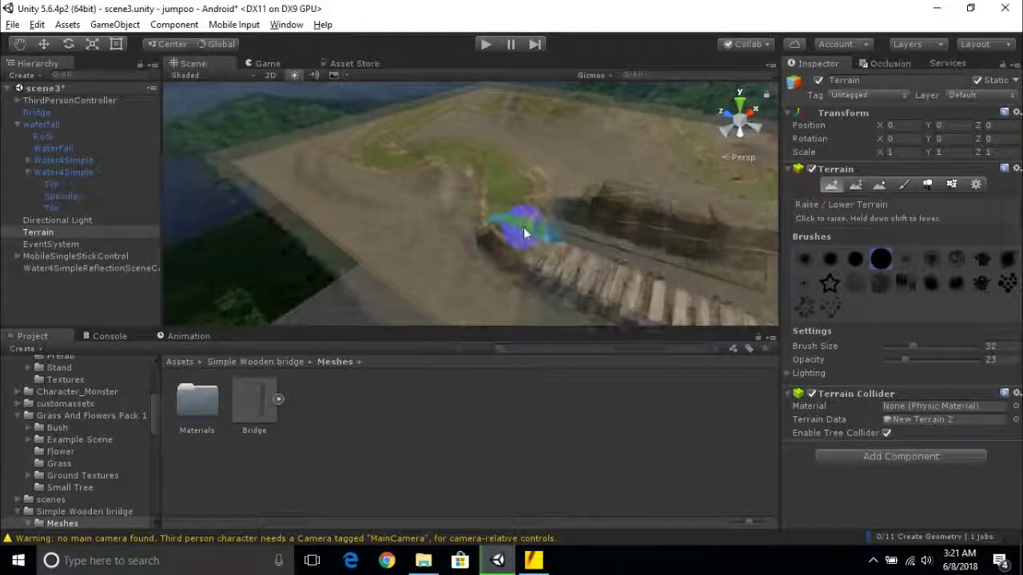
pyautogui.moveTo(531, 224)
pyautogui.keyDown('shift'); pyautogui.mouseDown()
pyautogui.moveTo(504, 252)
pyautogui.moveTo(495, 285)
pyautogui.moveTo(516, 293)
pyautogui.moveTo(503, 280)
pyautogui.mouseUp(); pyautogui.keyUp('shift')
# - Smooth the raised grassy mound at the near end of the bridge with brush size 32, raising the opacity to 51
pyautogui.moveTo(503, 281)
pyautogui.mouseDown(button='middle')
pyautogui.moveTo(448, 263)
pyautogui.moveTo(427, 235)
pyautogui.moveTo(233, 167)
pyautogui.mouseUp(button='middle')
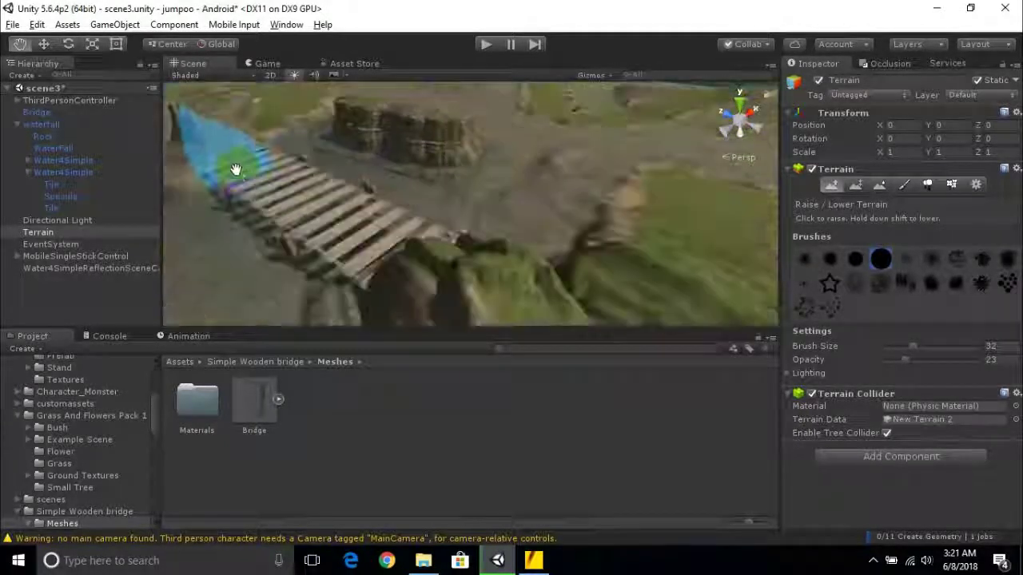
pyautogui.scroll(1, 511, 232)
pyautogui.moveTo(490, 251)
pyautogui.mouseDown()
pyautogui.moveTo(482, 250)
pyautogui.moveTo(517, 264)
pyautogui.moveTo(616, 234)
pyautogui.moveTo(520, 235)
pyautogui.moveTo(292, 186)
pyautogui.mouseUp()
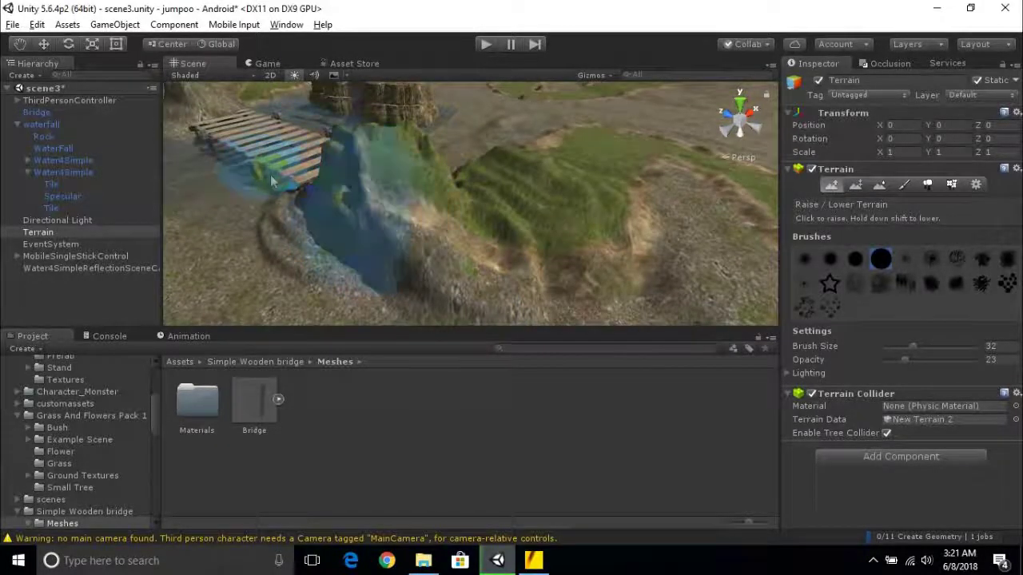
pyautogui.click(879, 185)
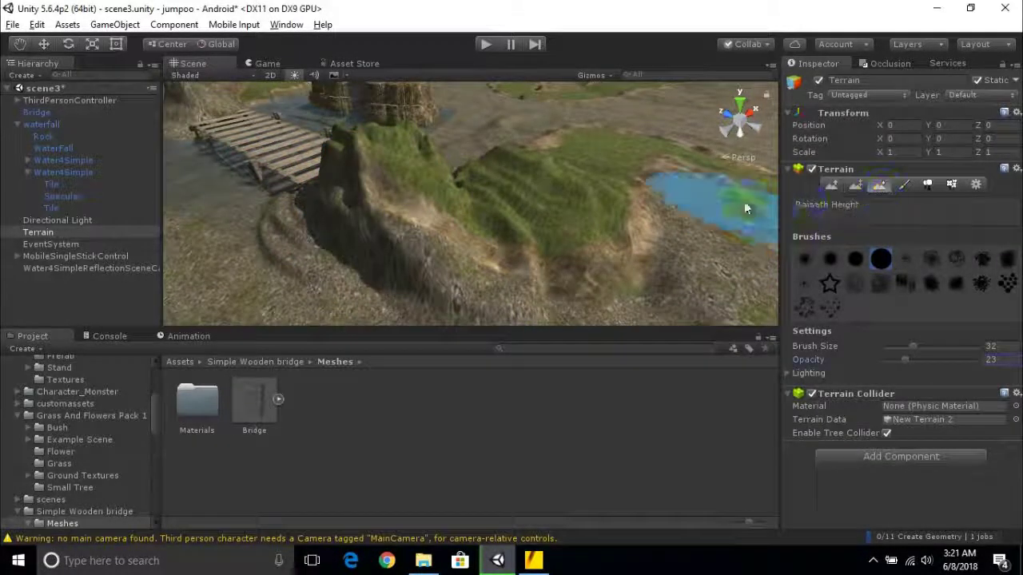
pyautogui.moveTo(561, 165)
pyautogui.mouseDown()
pyautogui.moveTo(521, 172)
pyautogui.moveTo(529, 182)
pyautogui.moveTo(332, 176)
pyautogui.moveTo(388, 187)
pyautogui.moveTo(520, 183)
pyautogui.moveTo(455, 205)
pyautogui.moveTo(548, 203)
pyautogui.moveTo(413, 224)
pyautogui.mouseUp()
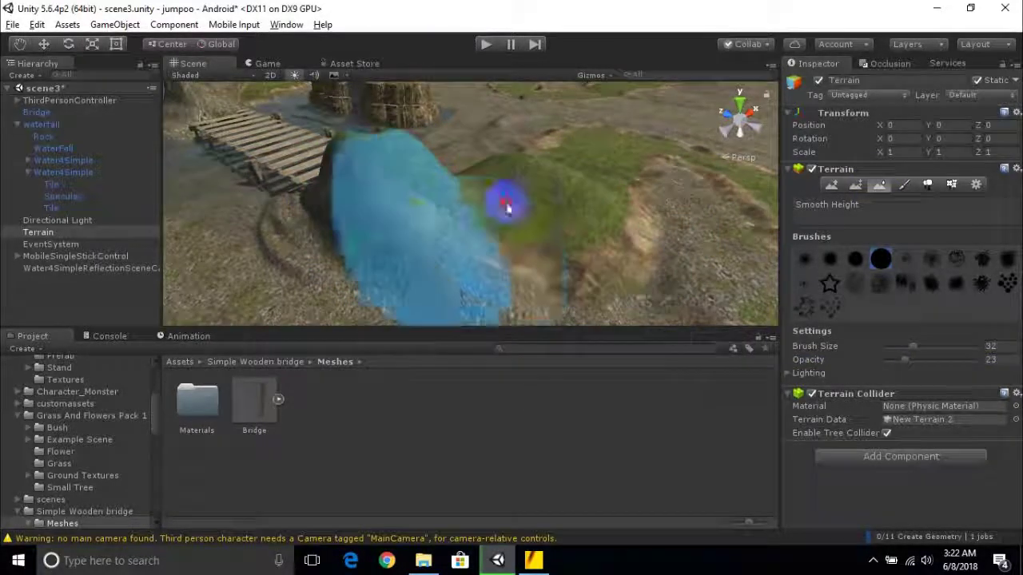
pyautogui.click(930, 360)
pyautogui.moveTo(540, 193)
pyautogui.mouseDown()
pyautogui.moveTo(557, 192)
pyautogui.moveTo(525, 184)
pyautogui.moveTo(555, 170)
pyautogui.moveTo(486, 167)
pyautogui.moveTo(449, 186)
pyautogui.moveTo(338, 167)
pyautogui.moveTo(346, 162)
pyautogui.moveTo(338, 214)
pyautogui.moveTo(372, 255)
pyautogui.moveTo(539, 283)
pyautogui.moveTo(500, 221)
pyautogui.moveTo(572, 192)
pyautogui.moveTo(539, 169)
pyautogui.moveTo(544, 180)
pyautogui.moveTo(520, 199)
pyautogui.moveTo(431, 165)
pyautogui.moveTo(332, 177)
pyautogui.moveTo(343, 172)
pyautogui.moveTo(335, 200)
pyautogui.moveTo(323, 196)
pyautogui.moveTo(526, 279)
pyautogui.moveTo(551, 271)
pyautogui.mouseUp()
pyautogui.click(873, 560)
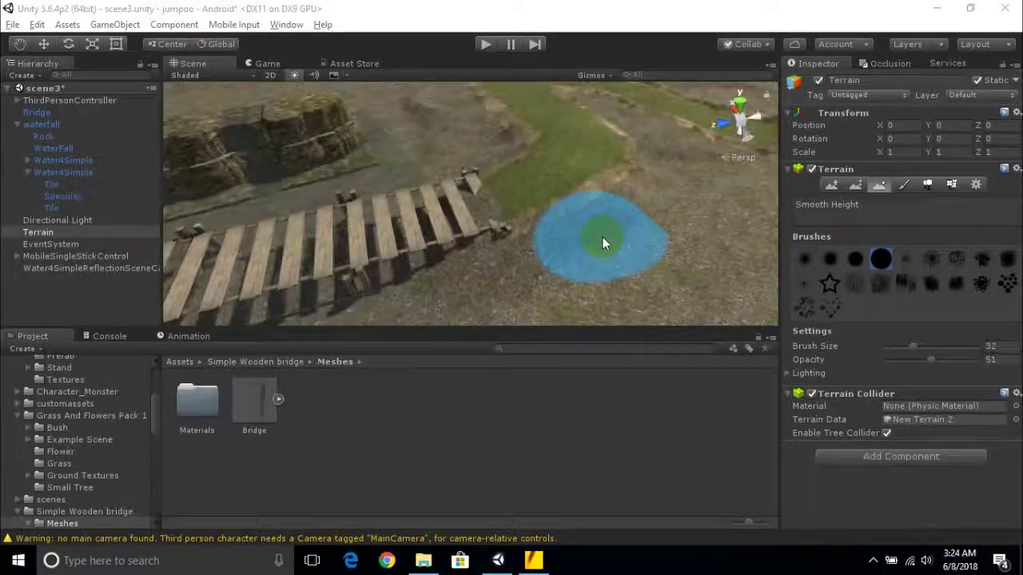
# - Lower the terrain around the bridge's end supports with brush size 9 and opacity 8, and switch to Smooth Height
pyautogui.scroll(5, 598, 186)
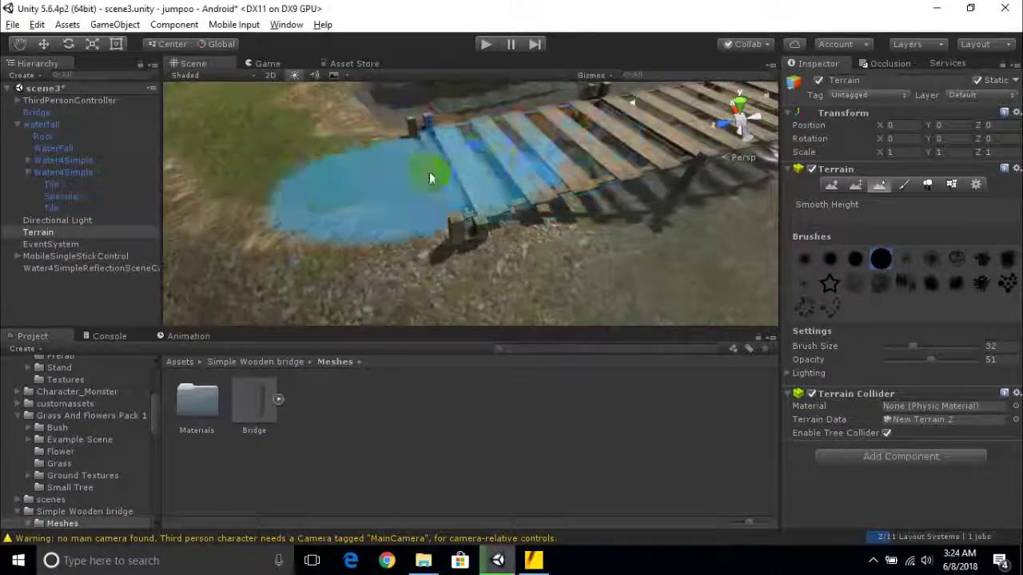
pyautogui.moveTo(581, 175)
pyautogui.mouseDown(button='middle')
pyautogui.moveTo(431, 187)
pyautogui.moveTo(292, 247)
pyautogui.mouseUp(button='middle')
pyautogui.scroll(2, 407, 208)
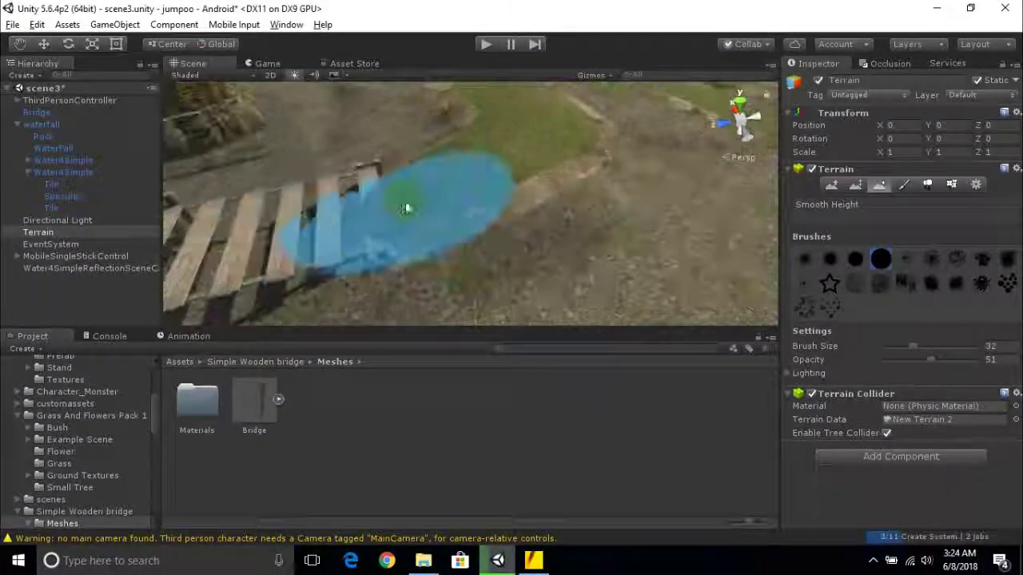
pyautogui.moveTo(365, 210)
pyautogui.keyDown('alt'); pyautogui.mouseDown()
pyautogui.moveTo(504, 218)
pyautogui.moveTo(402, 169)
pyautogui.moveTo(607, 208)
pyautogui.mouseUp(); pyautogui.keyUp('alt')
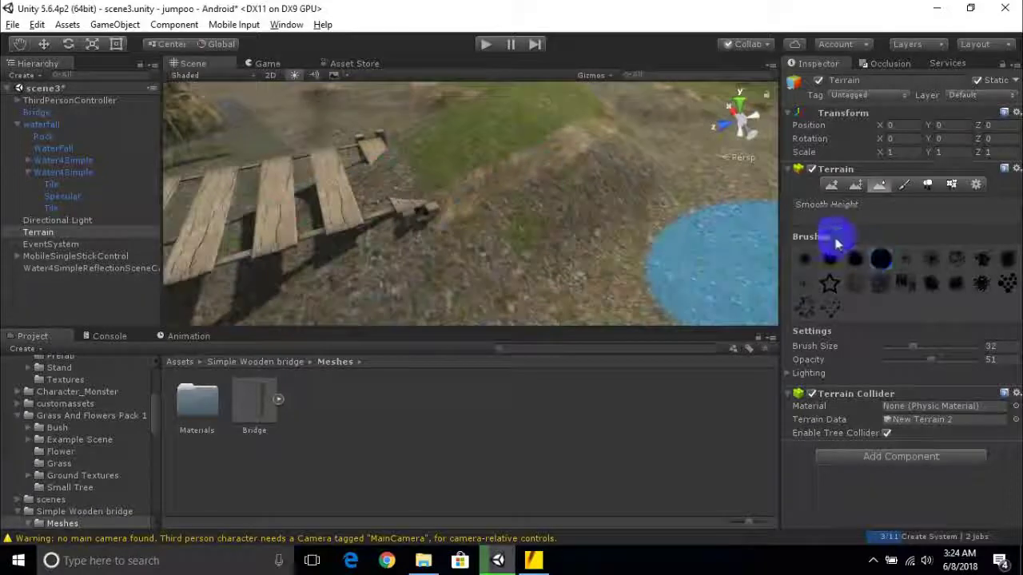
pyautogui.moveTo(895, 345); pyautogui.dragTo(890, 343)
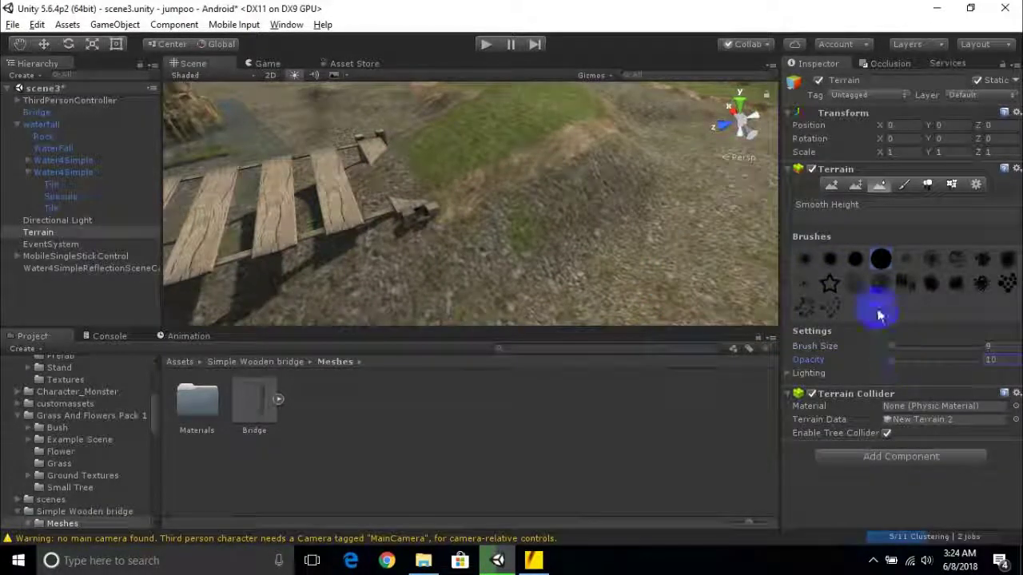
pyautogui.click(832, 185)
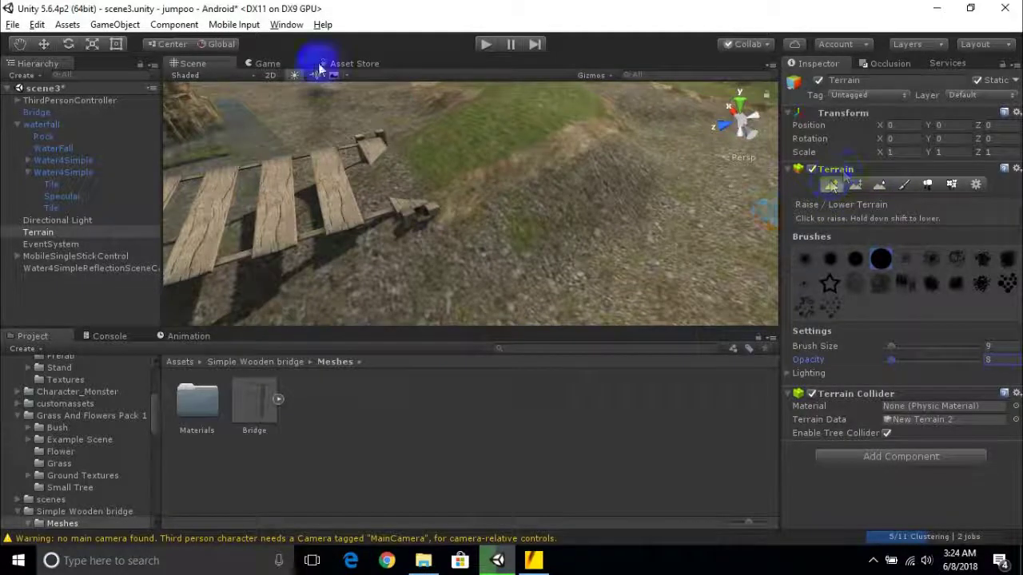
pyautogui.scroll(2, 361, 176)
pyautogui.moveTo(352, 157); pyautogui.dragTo(381, 214, button='middle')
pyautogui.moveTo(400, 236)
pyautogui.keyDown('shift'); pyautogui.mouseDown()
pyautogui.moveTo(404, 260)
pyautogui.moveTo(357, 247)
pyautogui.moveTo(327, 280)
pyautogui.moveTo(414, 237)
pyautogui.moveTo(456, 235)
pyautogui.moveTo(411, 217)
pyautogui.moveTo(480, 255)
pyautogui.moveTo(528, 216)
pyautogui.moveTo(491, 235)
pyautogui.moveTo(308, 211)
pyautogui.moveTo(388, 228)
pyautogui.moveTo(482, 203)
pyautogui.moveTo(543, 304)
pyautogui.moveTo(471, 245)
pyautogui.moveTo(495, 264)
pyautogui.mouseUp(); pyautogui.keyUp('shift')
pyautogui.click(879, 184)
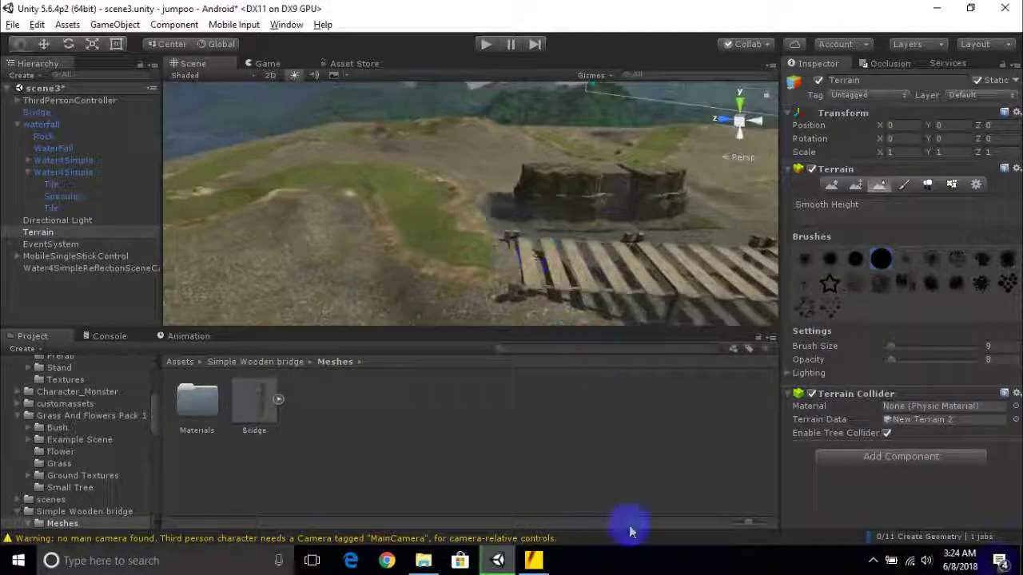
pyautogui.click(874, 560)
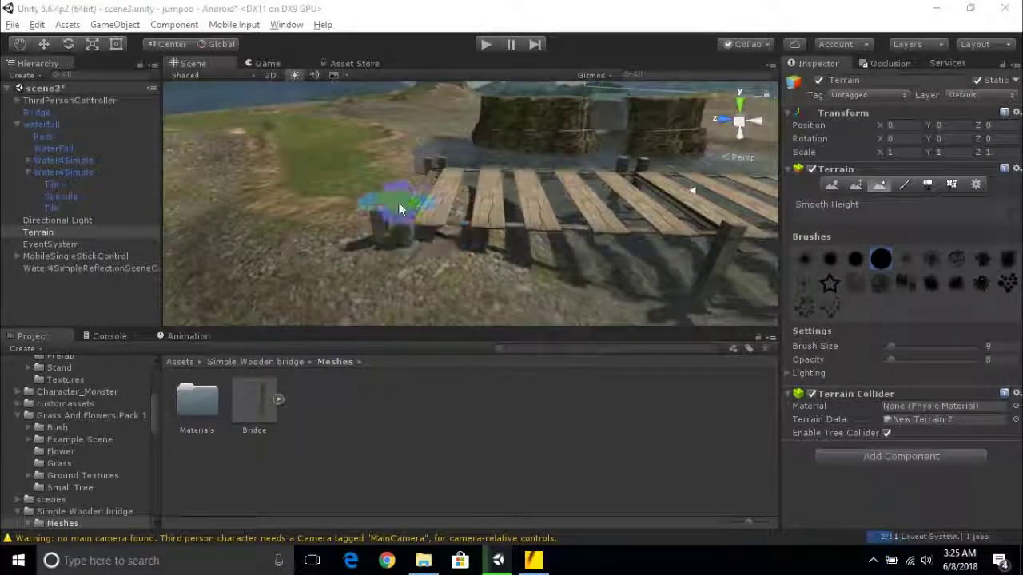
# - Raise the gravel ground over the exposed water edge alongside the bridge with a textured brush, size 27 and opacity 8
pyautogui.scroll(-8, 399, 207)
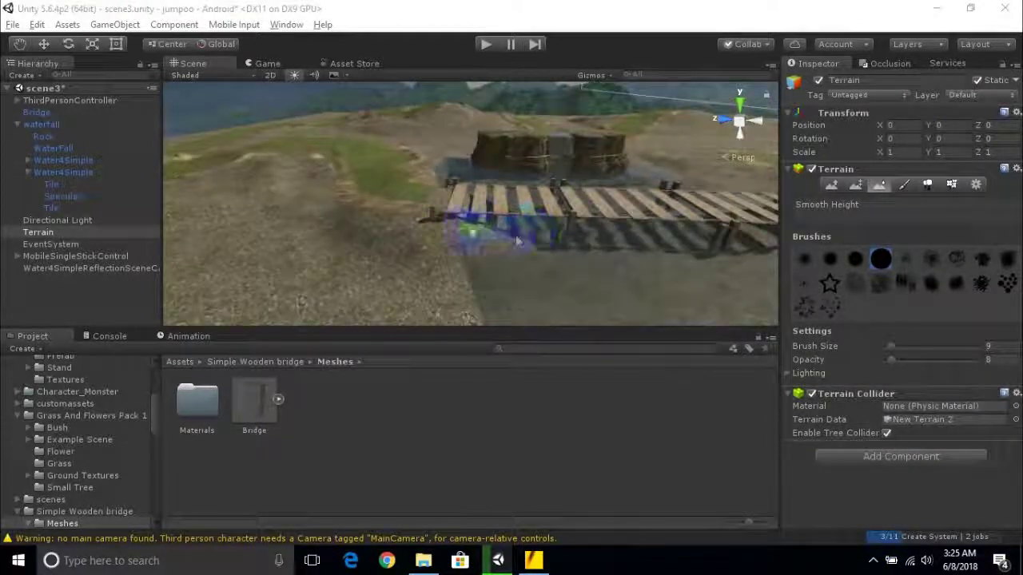
pyautogui.scroll(-5, 437, 213)
pyautogui.moveTo(418, 224)
pyautogui.keyDown('alt'); pyautogui.mouseDown()
pyautogui.moveTo(553, 312)
pyautogui.moveTo(583, 272)
pyautogui.mouseUp(); pyautogui.keyUp('alt')
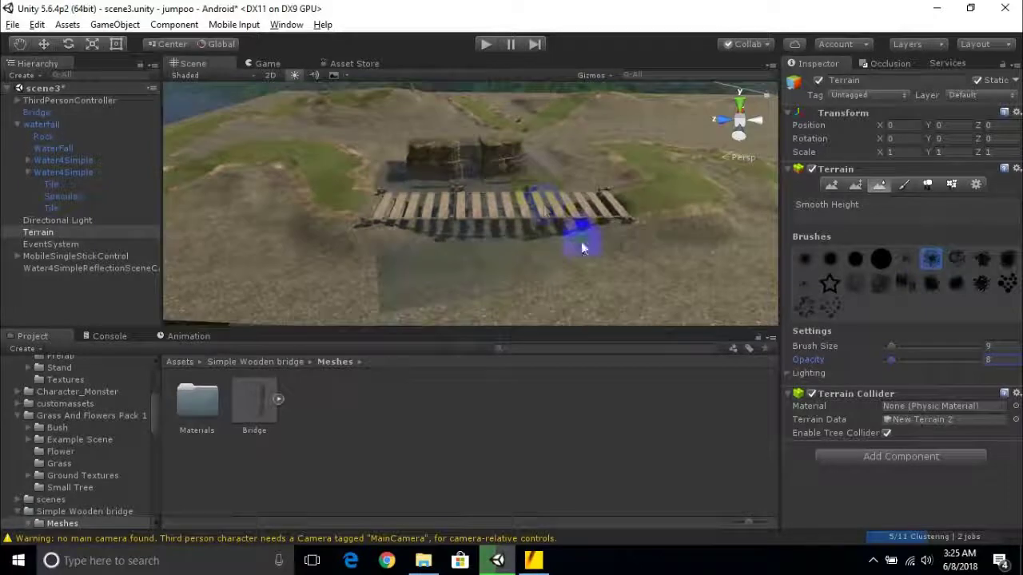
pyautogui.scroll(4, 566, 240)
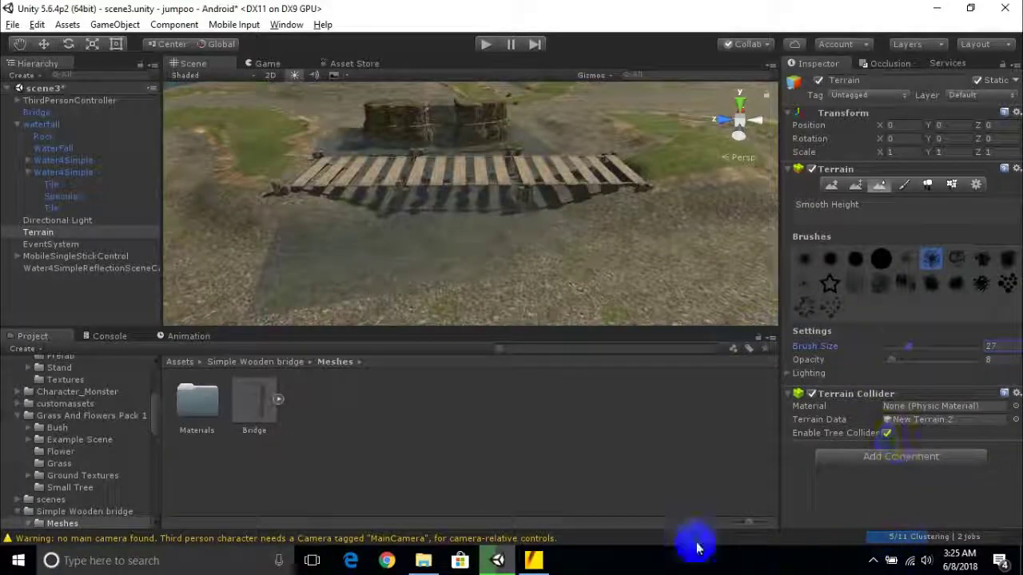
pyautogui.click(874, 561)
pyautogui.moveTo(240, 312); pyautogui.dragTo(295, 215, button='middle')
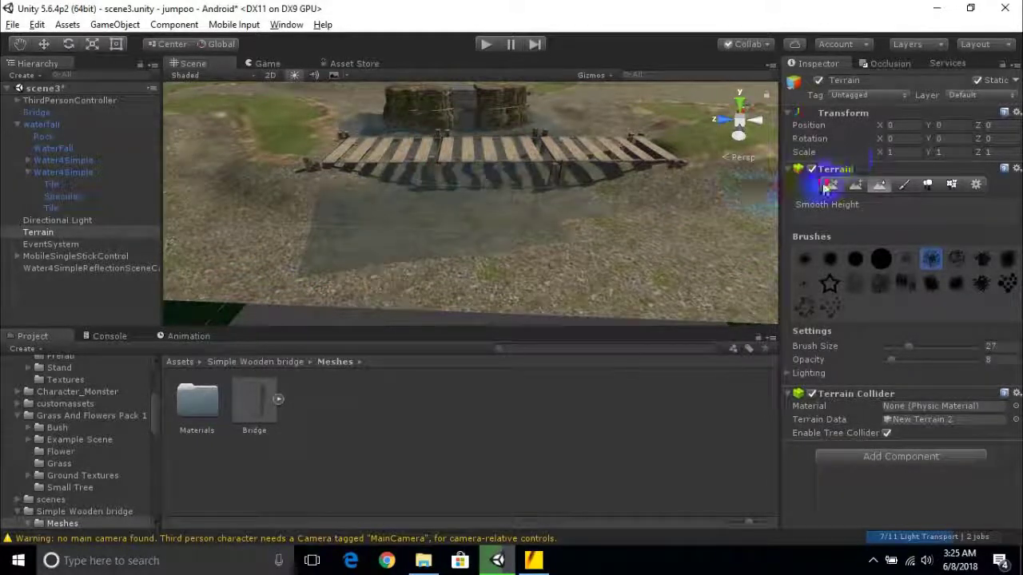
pyautogui.moveTo(326, 235)
pyautogui.mouseDown()
pyautogui.moveTo(293, 228)
pyautogui.moveTo(315, 228)
pyautogui.moveTo(335, 270)
pyautogui.moveTo(469, 271)
pyautogui.moveTo(624, 248)
pyautogui.mouseUp()
pyautogui.moveTo(550, 254)
pyautogui.mouseDown()
pyautogui.moveTo(366, 238)
pyautogui.moveTo(340, 249)
pyautogui.moveTo(283, 228)
pyautogui.moveTo(243, 190)
pyautogui.moveTo(286, 231)
pyautogui.moveTo(443, 272)
pyautogui.moveTo(639, 245)
pyautogui.moveTo(628, 228)
pyautogui.moveTo(676, 225)
pyautogui.moveTo(320, 251)
pyautogui.moveTo(315, 238)
pyautogui.moveTo(276, 220)
pyautogui.moveTo(345, 250)
pyautogui.mouseUp()
# - Raise the terrain along the grass path at the far end of the bridge with the solid round brush, size 27
pyautogui.scroll(-2, 677, 225)
pyautogui.keyDown('alt'); pyautogui.moveTo(406, 286); pyautogui.dragTo(494, 222); pyautogui.keyUp('alt')
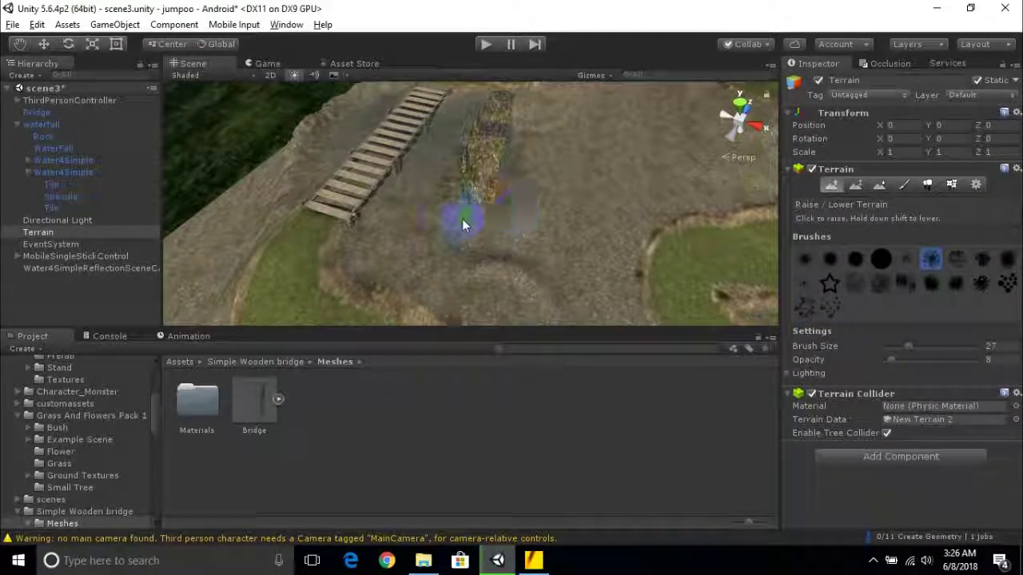
pyautogui.moveTo(494, 222)
pyautogui.keyDown('alt'); pyautogui.mouseDown()
pyautogui.moveTo(445, 228)
pyautogui.moveTo(559, 228)
pyautogui.moveTo(583, 206)
pyautogui.mouseUp(); pyautogui.keyUp('alt')
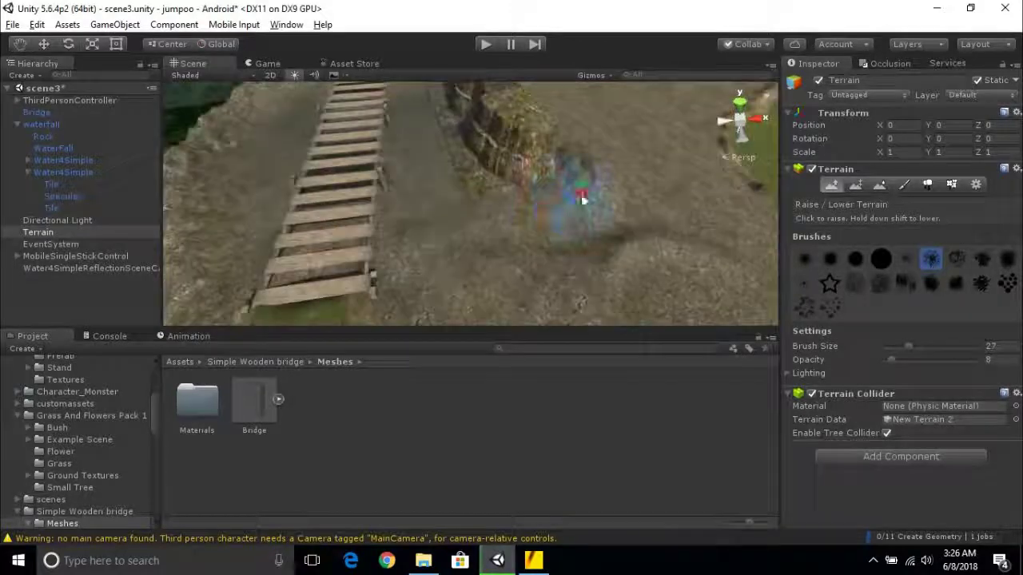
pyautogui.moveTo(475, 213)
pyautogui.keyDown('alt'); pyautogui.mouseDown()
pyautogui.moveTo(598, 208)
pyautogui.moveTo(487, 183)
pyautogui.moveTo(483, 142)
pyautogui.moveTo(610, 229)
pyautogui.moveTo(585, 231)
pyautogui.moveTo(721, 246)
pyautogui.moveTo(559, 212)
pyautogui.moveTo(592, 248)
pyautogui.mouseUp(); pyautogui.keyUp('alt')
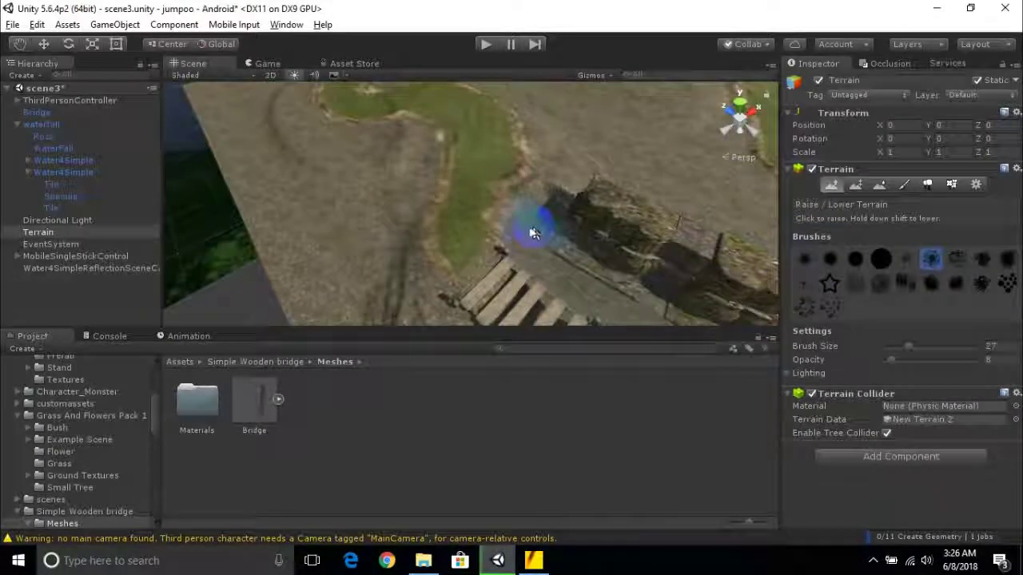
pyautogui.moveTo(514, 228)
pyautogui.keyDown('alt'); pyautogui.mouseDown()
pyautogui.moveTo(548, 110)
pyautogui.moveTo(500, 207)
pyautogui.moveTo(559, 144)
pyautogui.moveTo(621, 216)
pyautogui.moveTo(512, 232)
pyautogui.moveTo(607, 225)
pyautogui.mouseUp(); pyautogui.keyUp('alt')
pyautogui.click(879, 258)
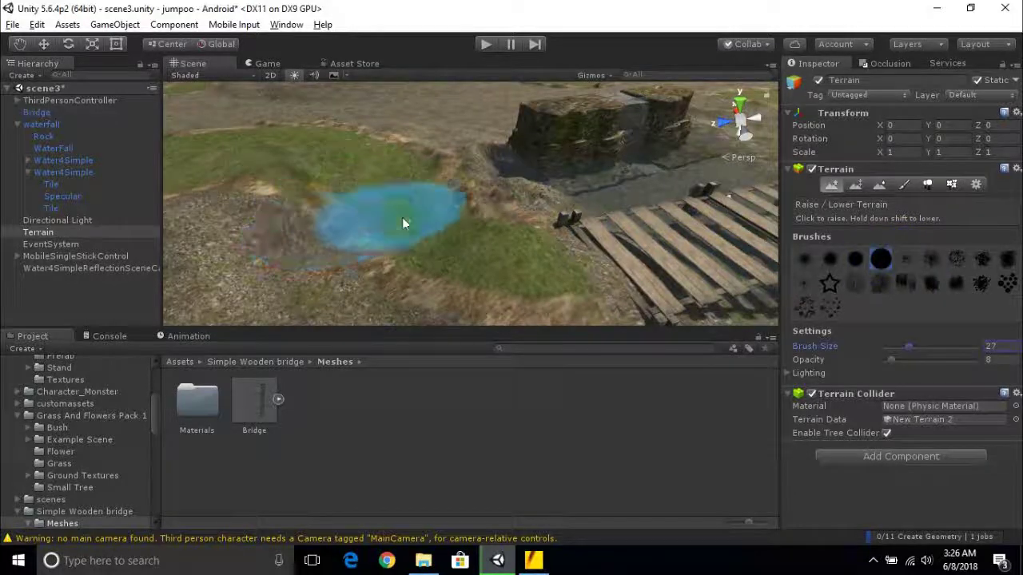
pyautogui.click(436, 245)
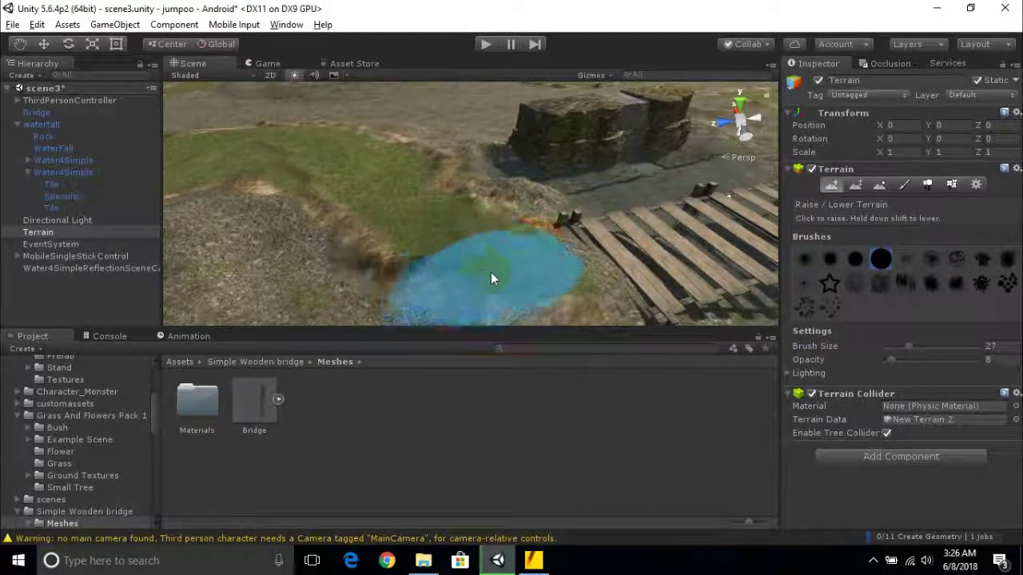
pyautogui.moveTo(492, 280)
pyautogui.keyDown('alt'); pyautogui.mouseDown()
pyautogui.moveTo(363, 194)
pyautogui.moveTo(430, 211)
pyautogui.moveTo(367, 200)
pyautogui.moveTo(262, 240)
pyautogui.moveTo(513, 286)
pyautogui.moveTo(377, 269)
pyautogui.moveTo(476, 274)
pyautogui.mouseUp(); pyautogui.keyUp('alt')
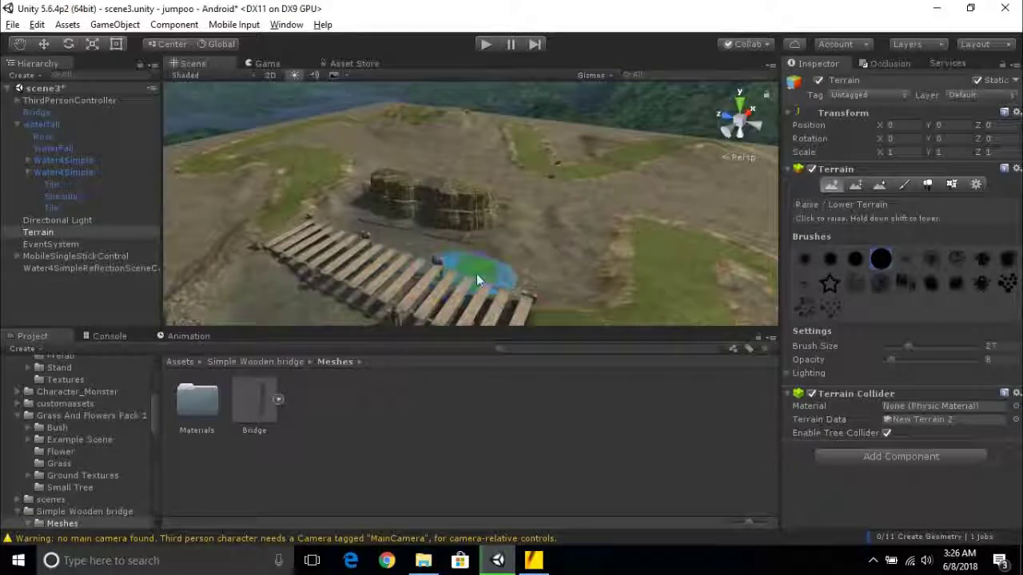
# - Examine the bridge's planks, supports and the ground beneath them up close, selecting the bridge, water tile and terrain
pyautogui.moveTo(476, 273)
pyautogui.mouseDown(button='middle')
pyautogui.moveTo(494, 227)
pyautogui.moveTo(561, 243)
pyautogui.moveTo(605, 218)
pyautogui.moveTo(631, 217)
pyautogui.mouseUp(button='middle')
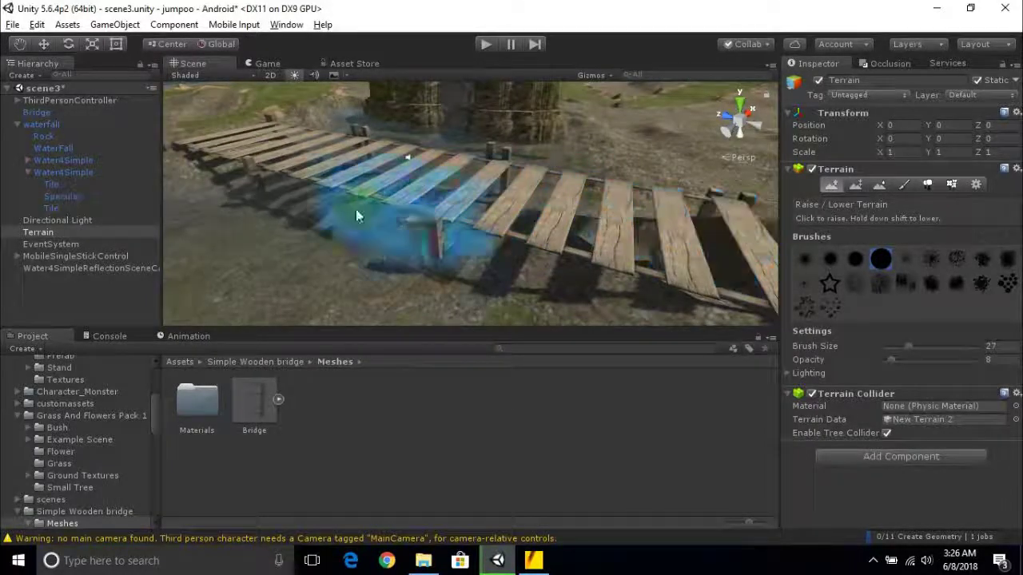
pyautogui.scroll(2, 496, 227)
pyautogui.moveTo(606, 229); pyautogui.dragTo(481, 206, button='middle')
pyautogui.press('w')
pyautogui.click(388, 216)
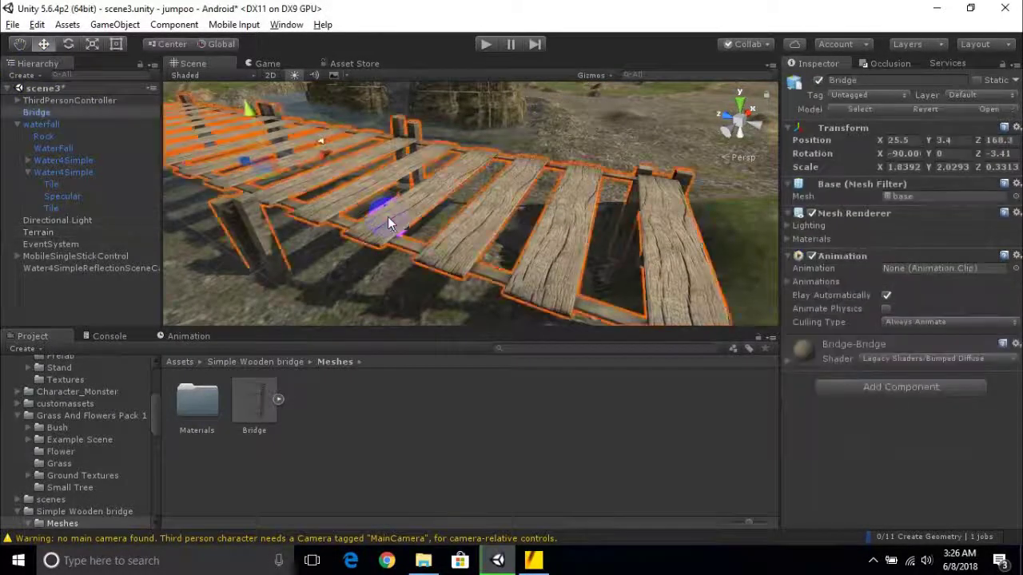
pyautogui.click(399, 231)
pyautogui.scroll(-3, 305, 209)
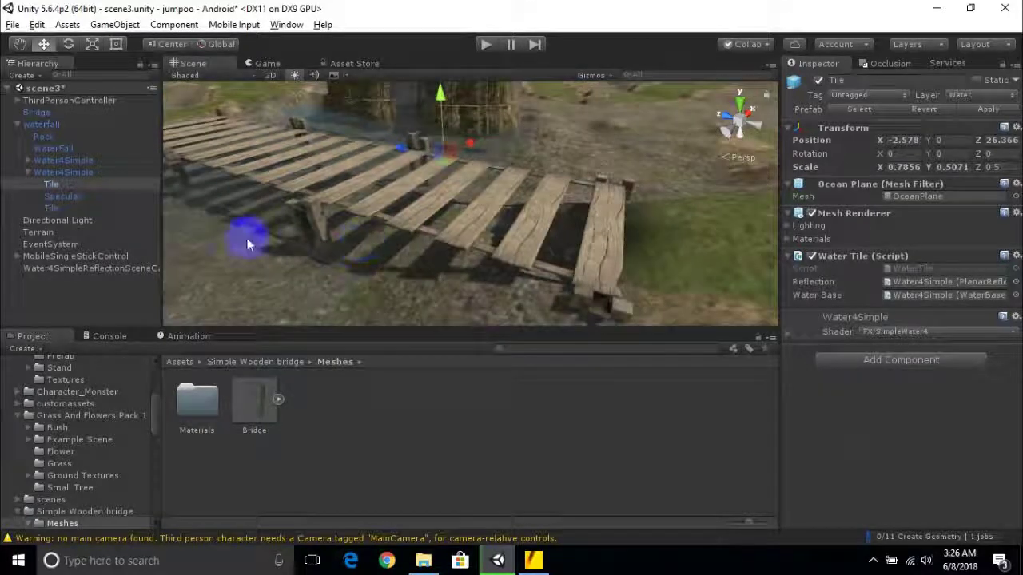
pyautogui.scroll(-1, 359, 217)
pyautogui.moveTo(357, 217); pyautogui.dragTo(467, 225, button='middle')
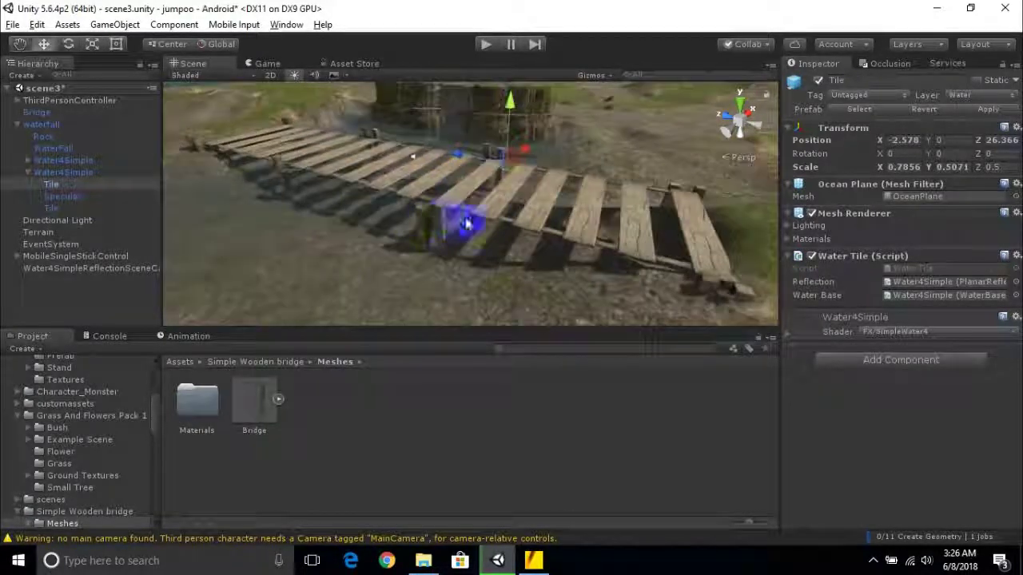
pyautogui.click(671, 152)
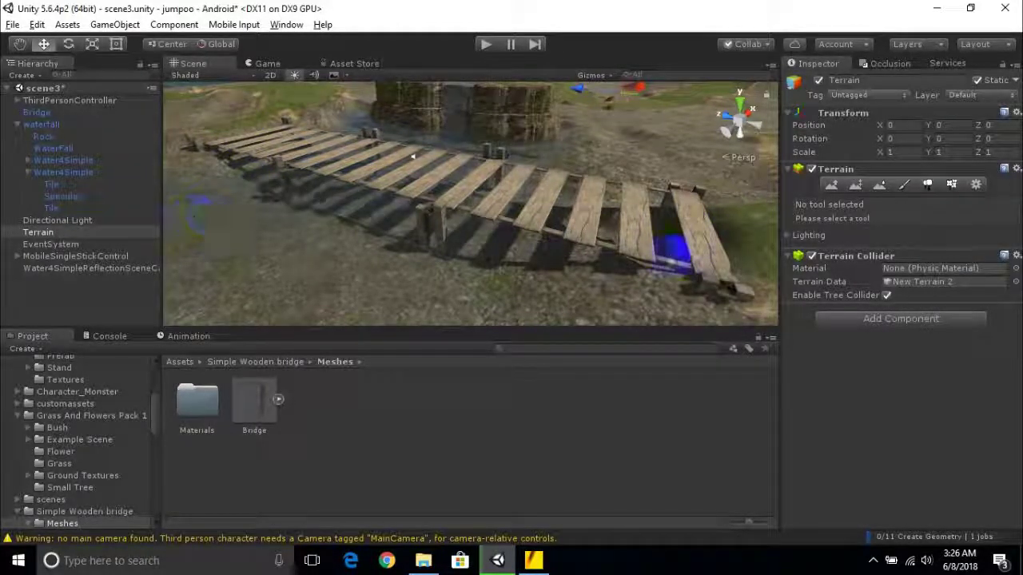
pyautogui.scroll(2, 681, 232)
pyautogui.scroll(3, 679, 233)
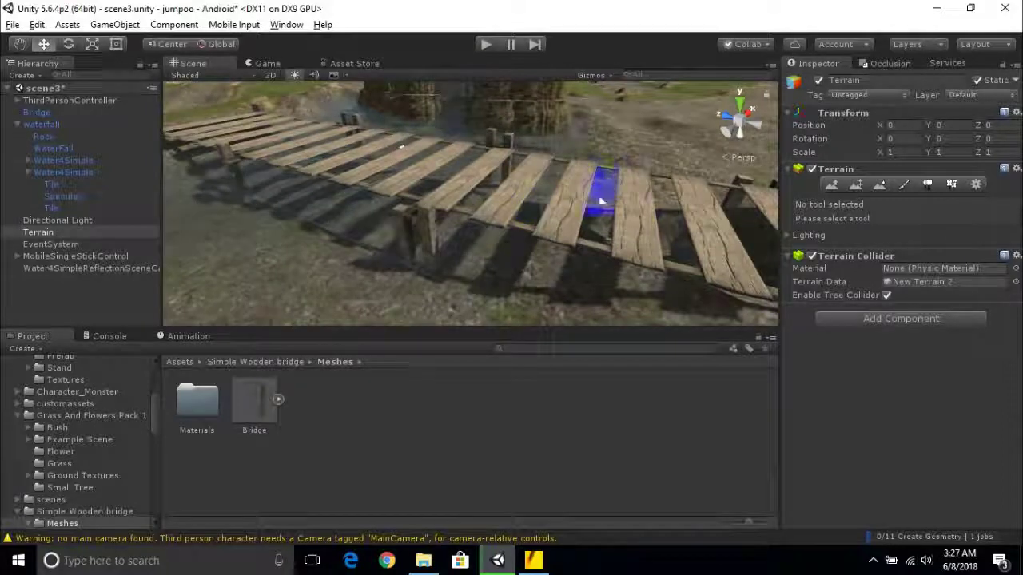
pyautogui.scroll(4, 554, 185)
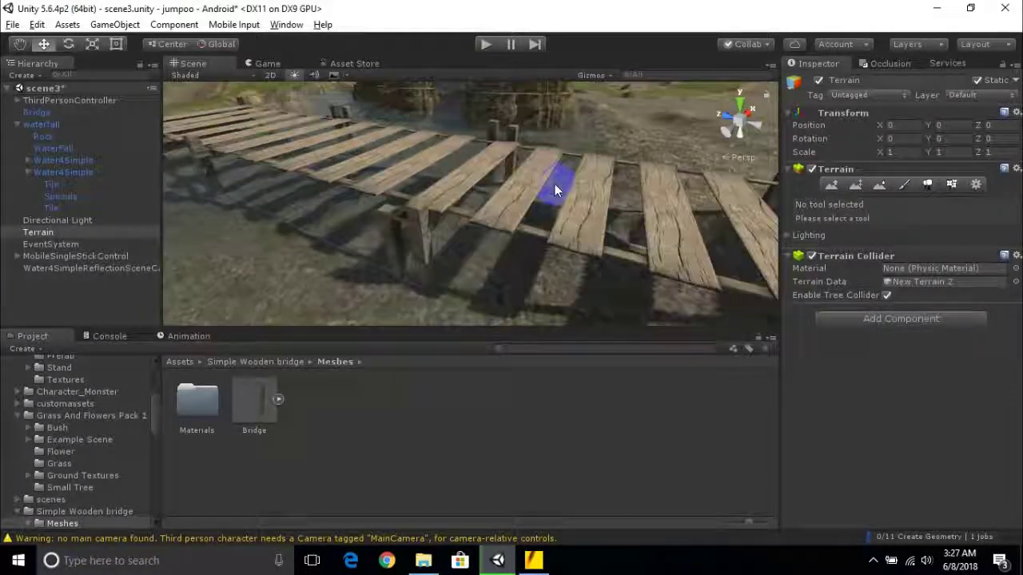
pyautogui.click(553, 184)
pyautogui.click(549, 196)
pyautogui.click(543, 205)
pyautogui.click(533, 207)
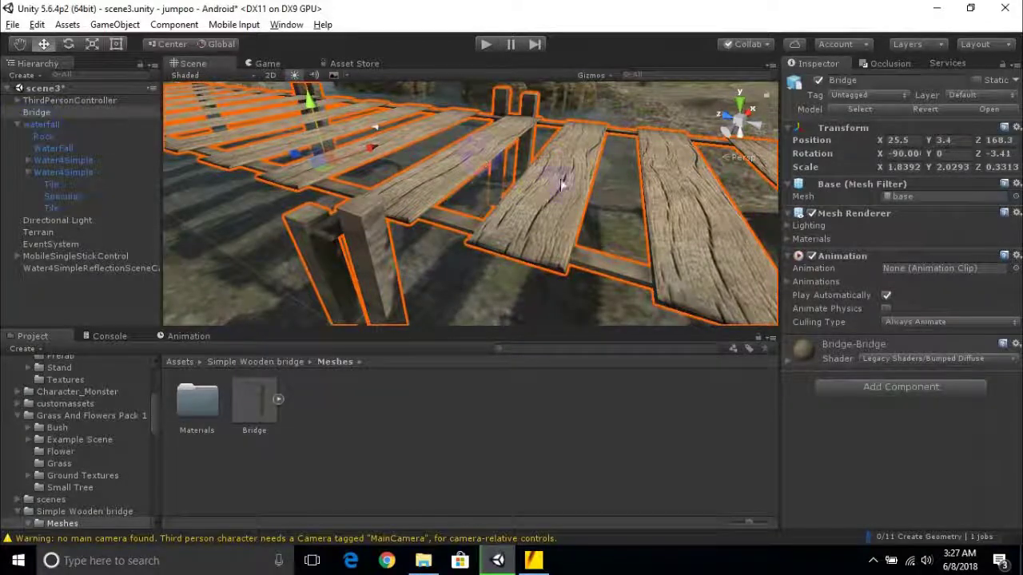
pyautogui.keyDown('alt'); pyautogui.moveTo(562, 185); pyautogui.dragTo(273, 263); pyautogui.keyUp('alt')
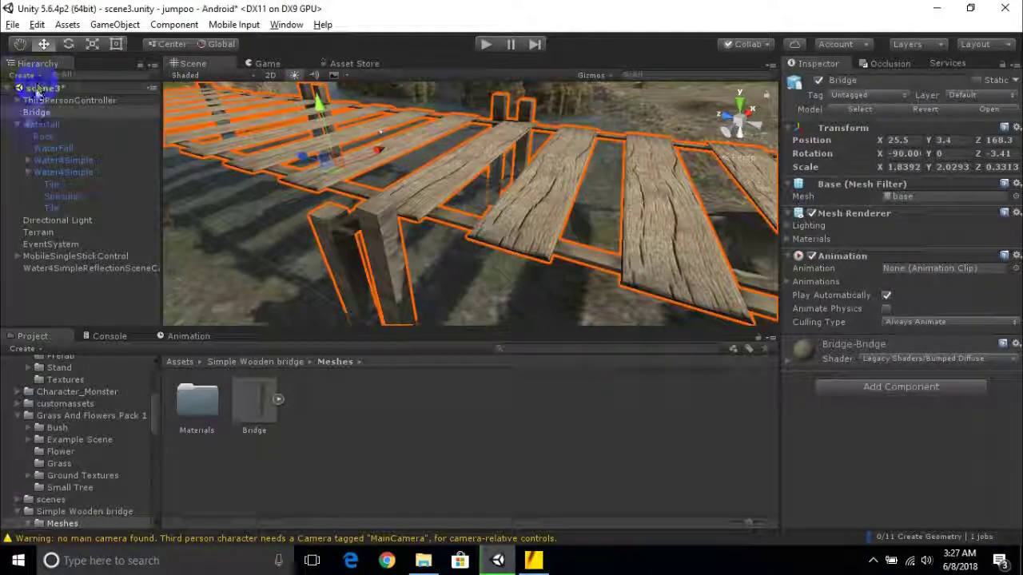
# - Add a cube to the scene at the bridge and raise it to plank level, at about 3.52 in Y
pyautogui.click(44, 294)
pyautogui.click(26, 75)
pyautogui.moveTo(91, 126)
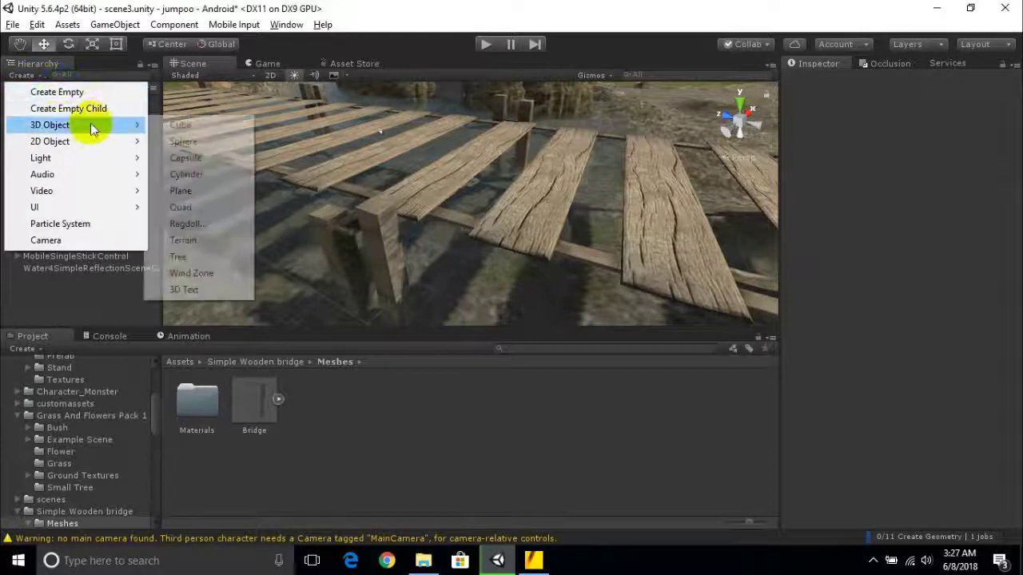
pyautogui.click(180, 126)
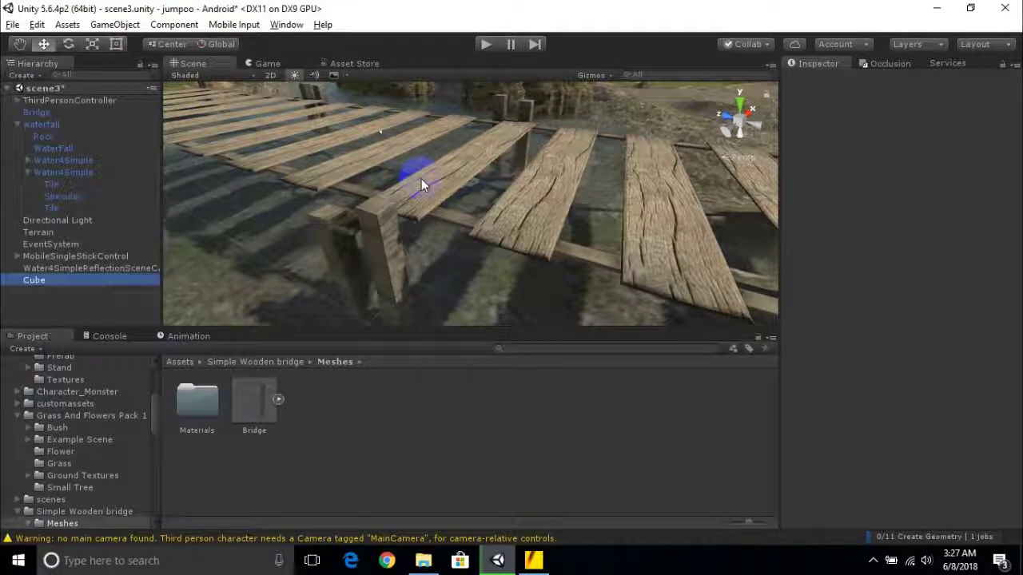
pyautogui.press('f')
pyautogui.moveTo(468, 186); pyautogui.dragTo(472, 116)
pyautogui.scroll(-8, 411, 209)
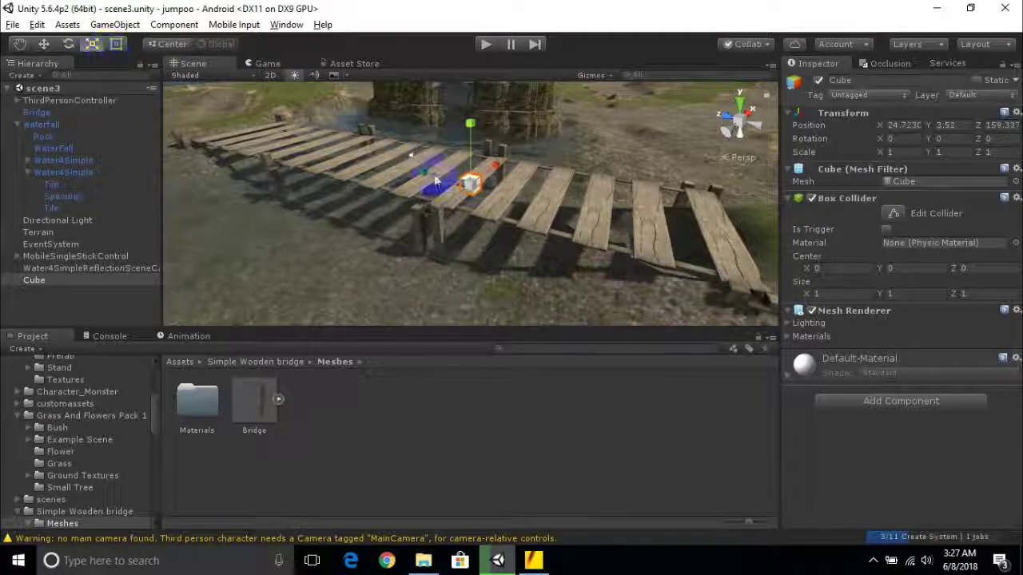
# - Scale the cube into a block over the bridge deck, about 11 in X, 2.6 in Y and 17.5 in Z
pyautogui.moveTo(422, 177); pyautogui.dragTo(123, 139)
pyautogui.scroll(-4, 430, 194)
pyautogui.moveTo(472, 185); pyautogui.dragTo(151, 231)
pyautogui.moveTo(530, 192); pyautogui.dragTo(620, 214)
pyautogui.scroll(-3, 452, 230)
pyautogui.keyDown('alt'); pyautogui.moveTo(452, 230); pyautogui.dragTo(644, 249); pyautogui.keyUp('alt')
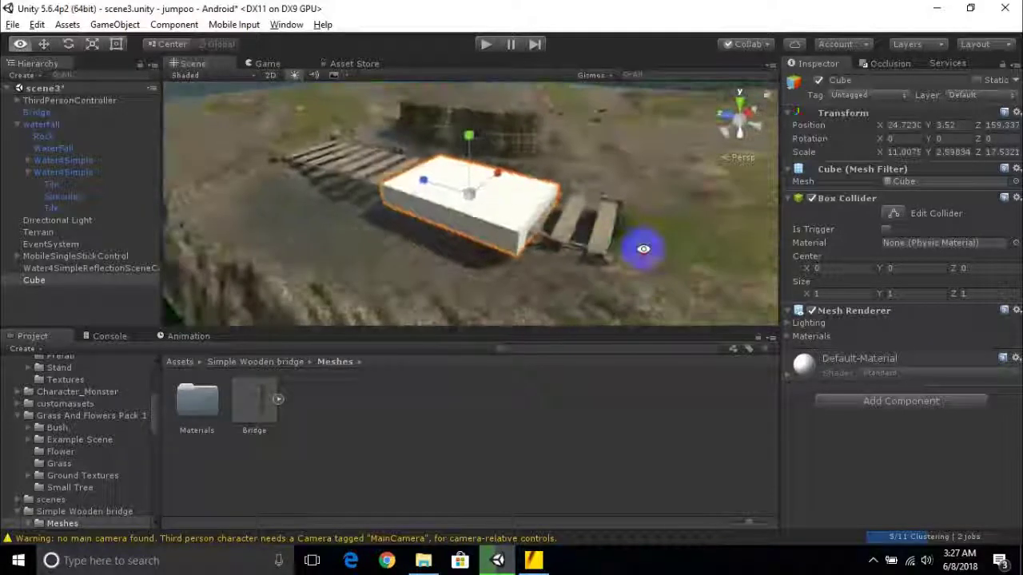
# - Shift the cube to X 26.88 and rotate it to about -3.65 degrees in Y to align with the bridge
pyautogui.moveTo(495, 177); pyautogui.dragTo(512, 172)
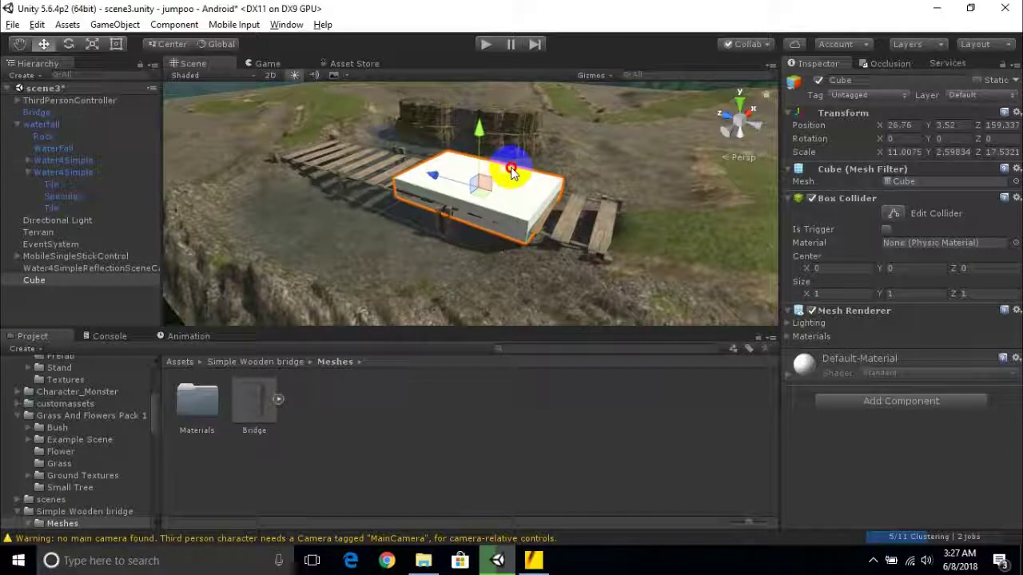
pyautogui.press('e')
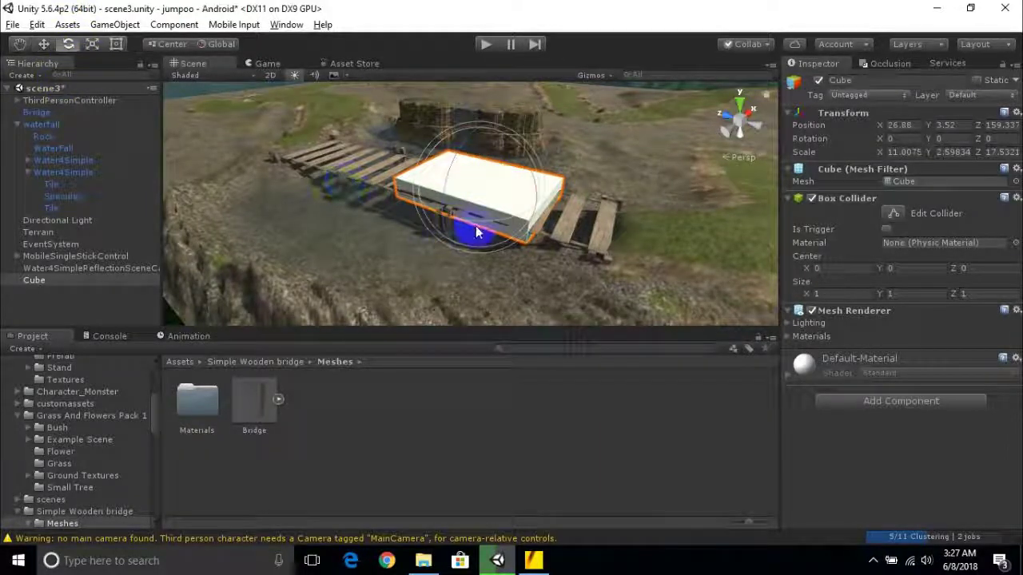
pyautogui.moveTo(486, 226); pyautogui.dragTo(490, 228)
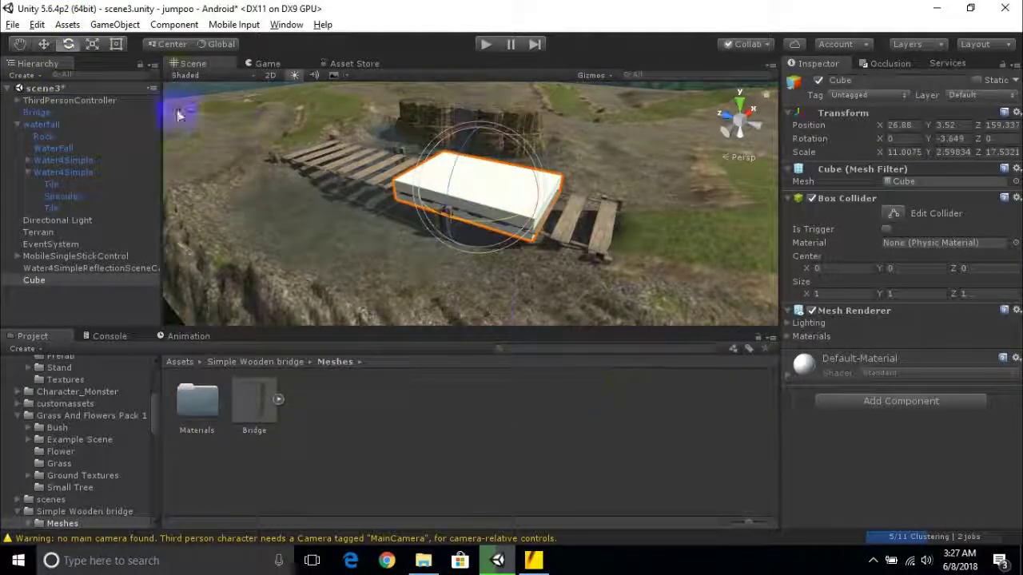
# - Reshape the cube into a thin slab, about 35.9 in Z and 0.027 in Y, and move it along the bridge to Z 164.83
pyautogui.moveTo(429, 184); pyautogui.dragTo(393, 167)
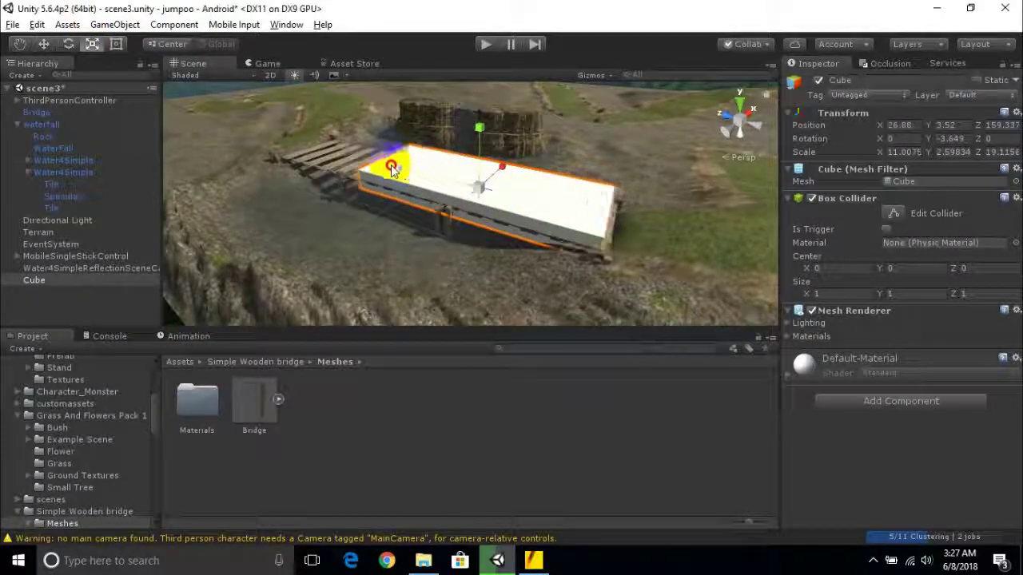
pyautogui.scroll(6, 547, 141)
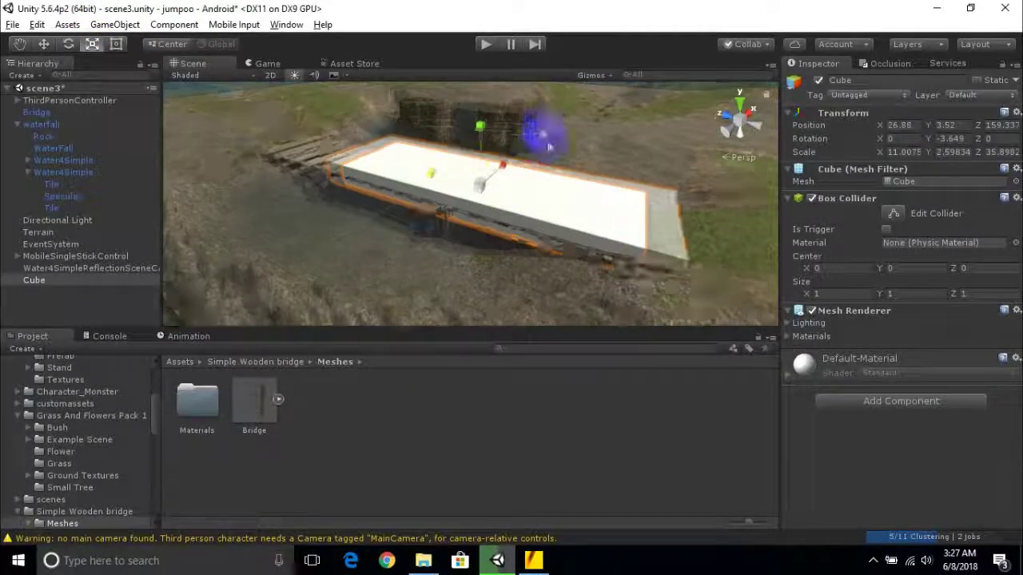
pyautogui.moveTo(492, 114); pyautogui.dragTo(391, 235)
pyautogui.moveTo(466, 176)
pyautogui.mouseDown()
pyautogui.moveTo(446, 165)
pyautogui.moveTo(453, 173)
pyautogui.mouseUp()
pyautogui.scroll(3, 544, 164)
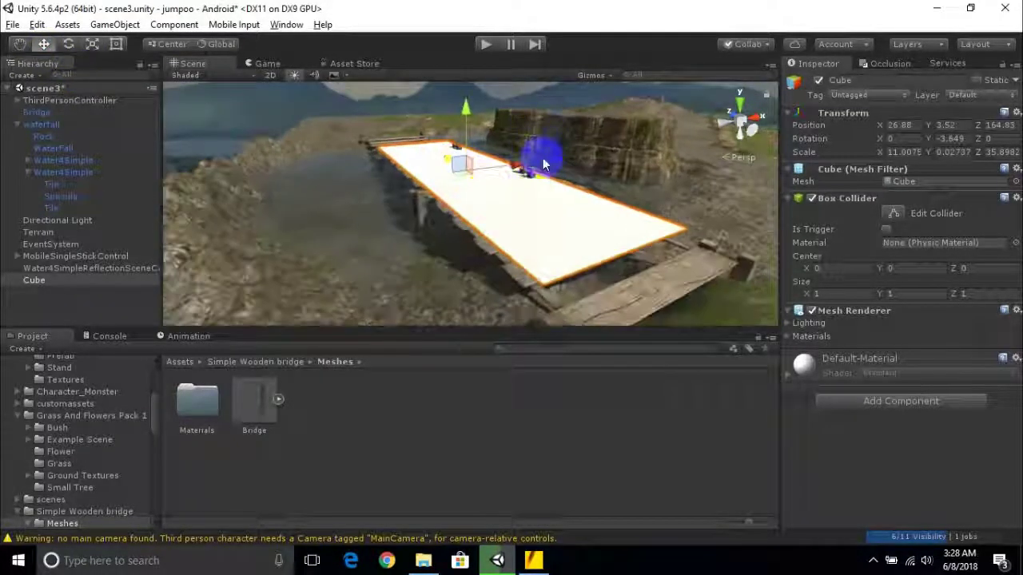
# - Lower the slab into the bridge planks at Y 3.34 and shift it sideways to X 26.29
pyautogui.moveTo(515, 174); pyautogui.dragTo(517, 178)
pyautogui.keyDown('alt'); pyautogui.moveTo(517, 177); pyautogui.dragTo(445, 107); pyautogui.keyUp('alt')
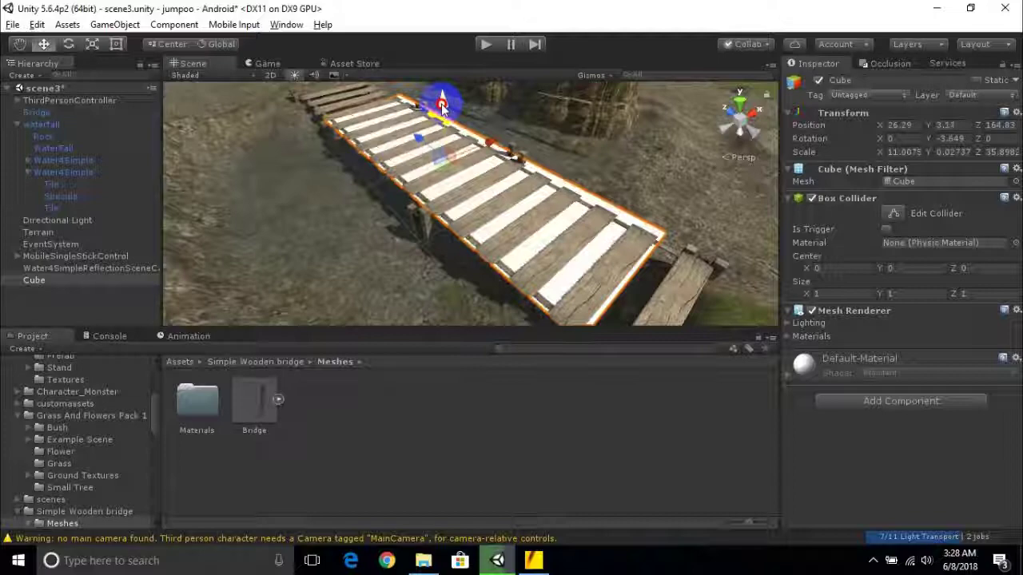
pyautogui.keyDown('alt'); pyautogui.moveTo(441, 106); pyautogui.dragTo(414, 181); pyautogui.keyUp('alt')
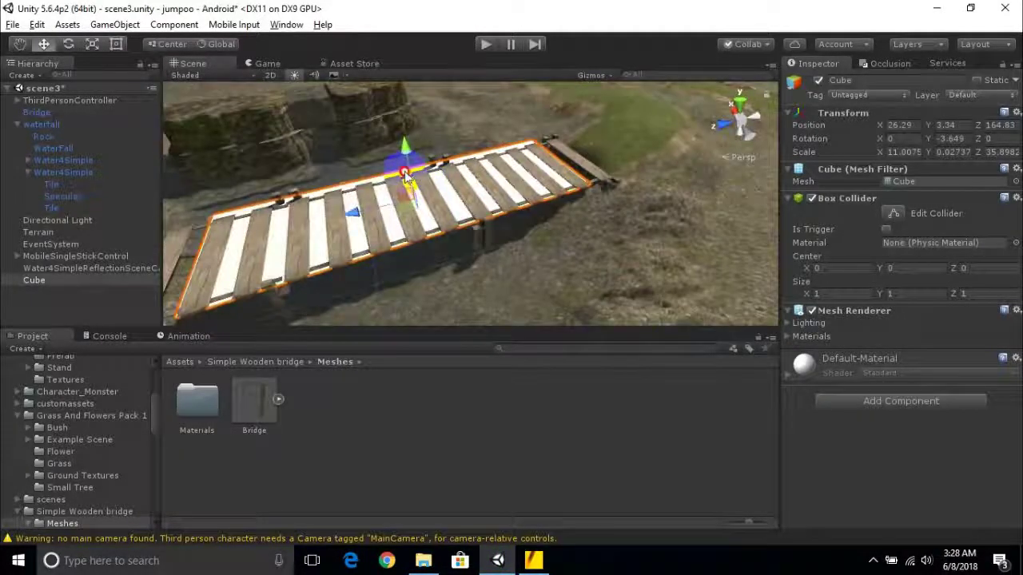
# - Lengthen the slab to about 51.08 in Z to span the bridge, and reposition it at X 25.7 and Z 167.86
pyautogui.keyDown('alt'); pyautogui.moveTo(408, 177); pyautogui.dragTo(356, 239); pyautogui.keyUp('alt')
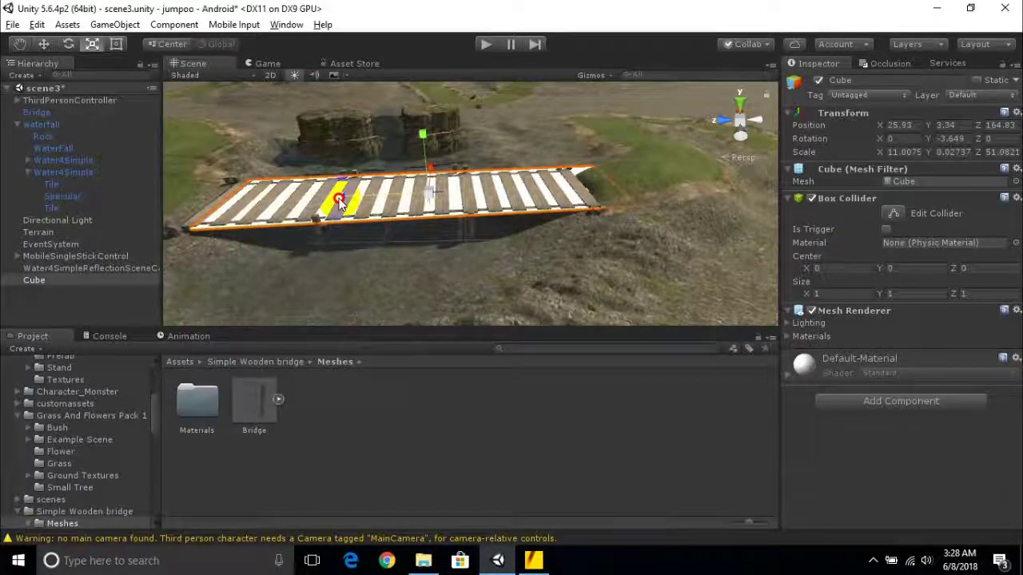
pyautogui.keyDown('alt'); pyautogui.moveTo(339, 200); pyautogui.dragTo(69, 75); pyautogui.keyUp('alt')
pyautogui.scroll(5, 280, 172)
pyautogui.moveTo(367, 197); pyautogui.dragTo(379, 225)
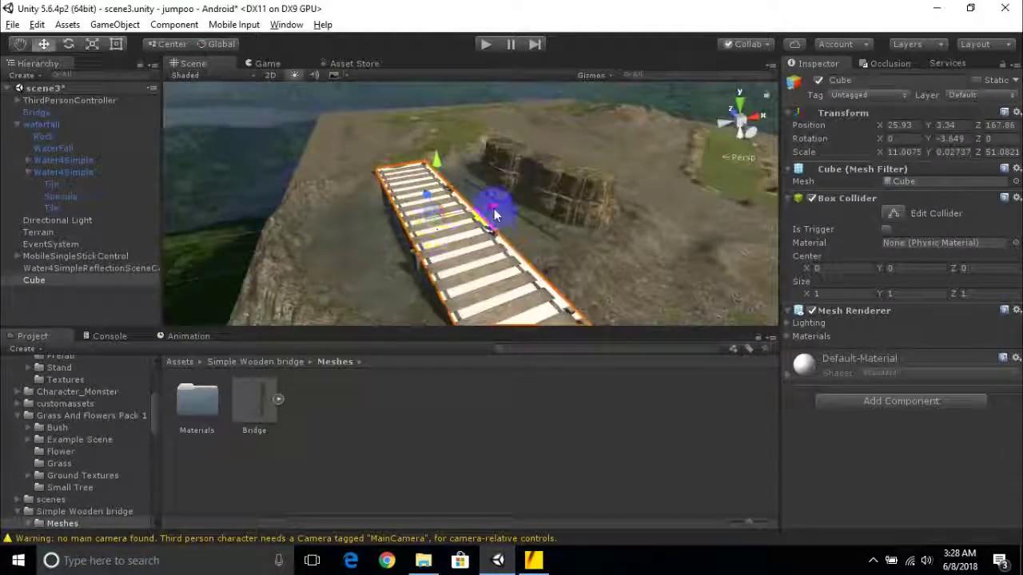
pyautogui.keyDown('alt'); pyautogui.moveTo(493, 212); pyautogui.dragTo(483, 267); pyautogui.keyUp('alt')
pyautogui.click(388, 561)
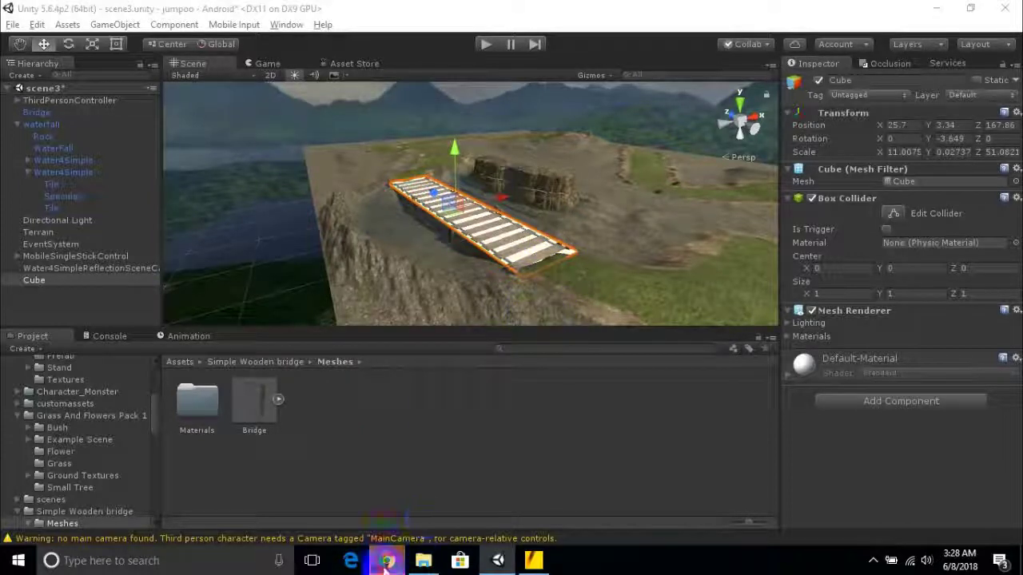
pyautogui.click(386, 562)
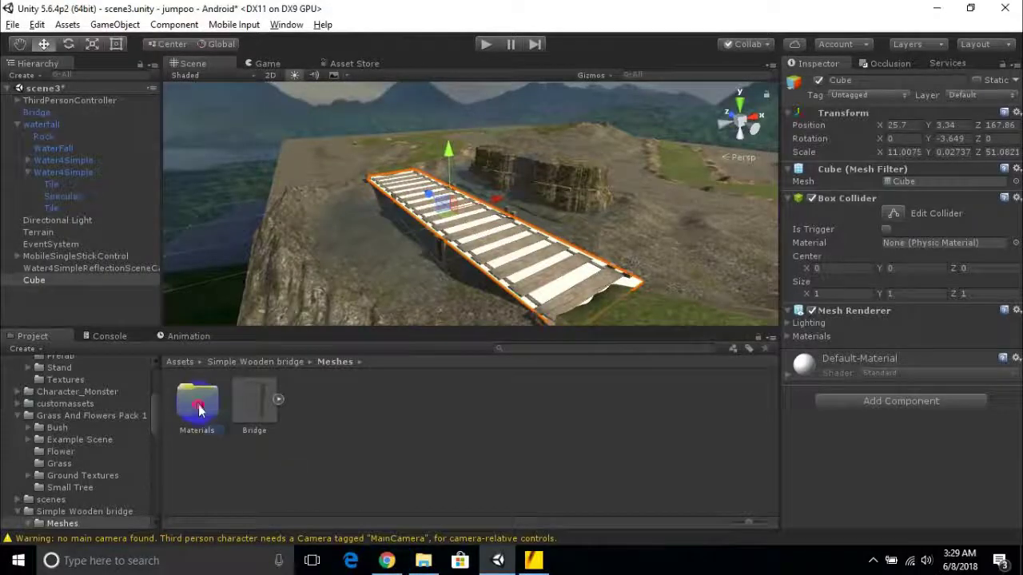
# - Apply the Bridge-Bridge material from the wooden bridge's Materials folder to the cube slab
pyautogui.doubleClick(199, 410)
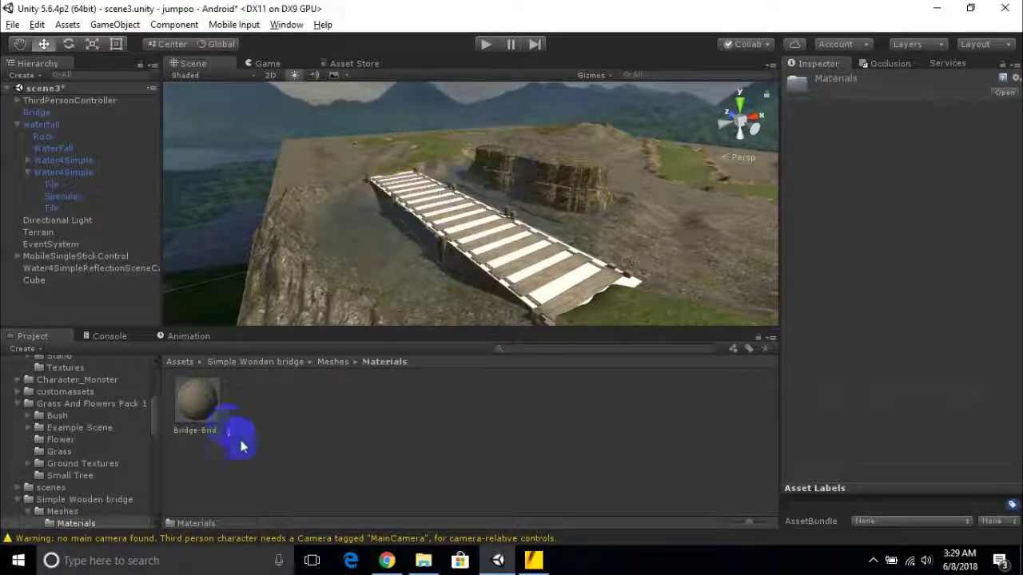
pyautogui.click(550, 296)
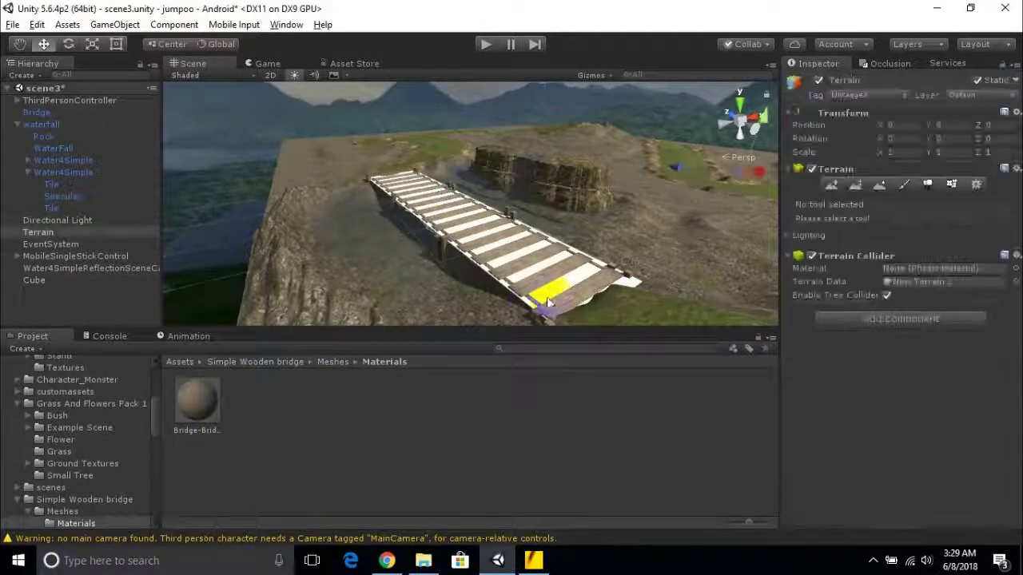
pyautogui.click(534, 307)
pyautogui.moveTo(195, 407); pyautogui.dragTo(519, 295)
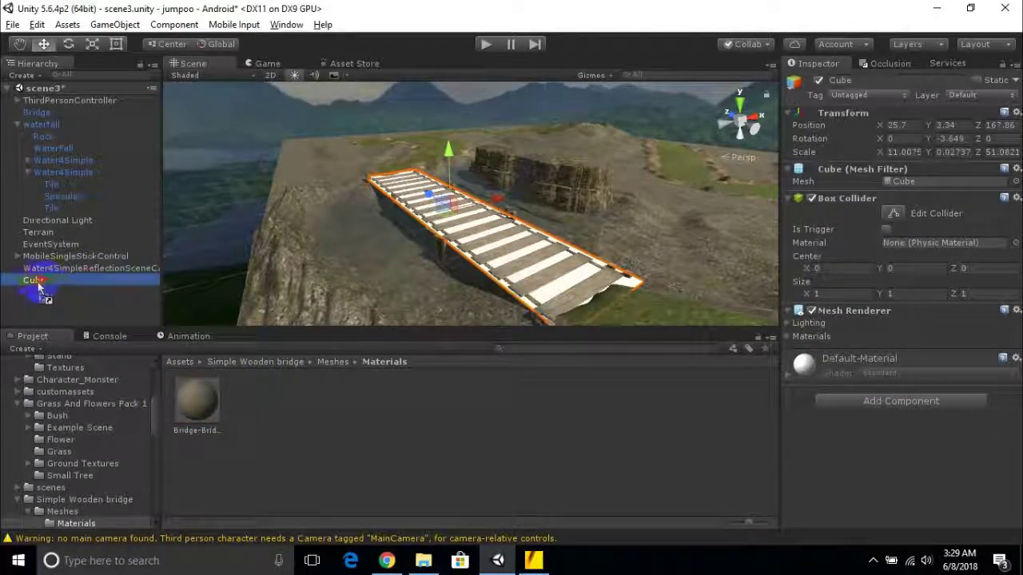
pyautogui.moveTo(36, 281); pyautogui.dragTo(34, 280)
pyautogui.moveTo(423, 316); pyautogui.dragTo(354, 194, button='middle')
pyautogui.keyDown('alt'); pyautogui.moveTo(354, 194); pyautogui.dragTo(98, 279); pyautogui.keyUp('alt')
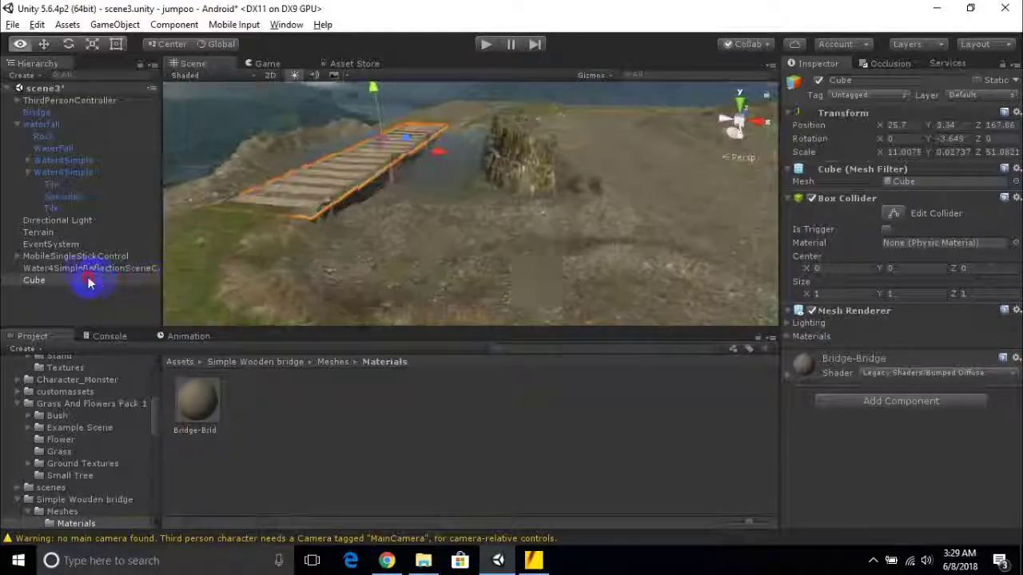
# - Play-test the scene by steering the character along the grass path toward the bridge, and end play mode
pyautogui.keyDown('alt'); pyautogui.moveTo(447, 240); pyautogui.dragTo(424, 232); pyautogui.keyUp('alt')
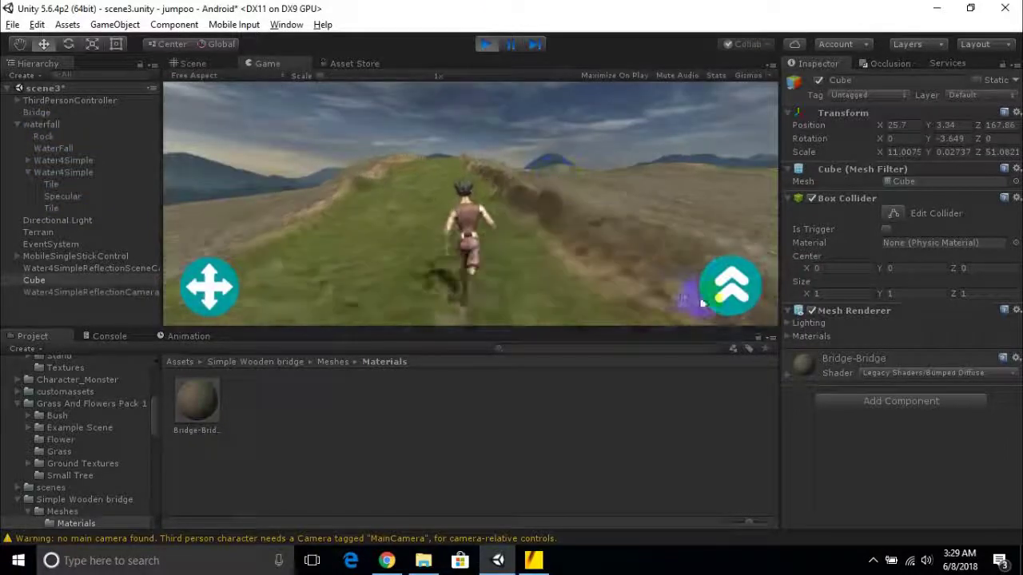
pyautogui.moveTo(270, 273); pyautogui.dragTo(237, 227)
pyautogui.moveTo(238, 226); pyautogui.dragTo(137, 338)
pyautogui.moveTo(189, 268); pyautogui.dragTo(228, 267)
pyautogui.click(485, 45)
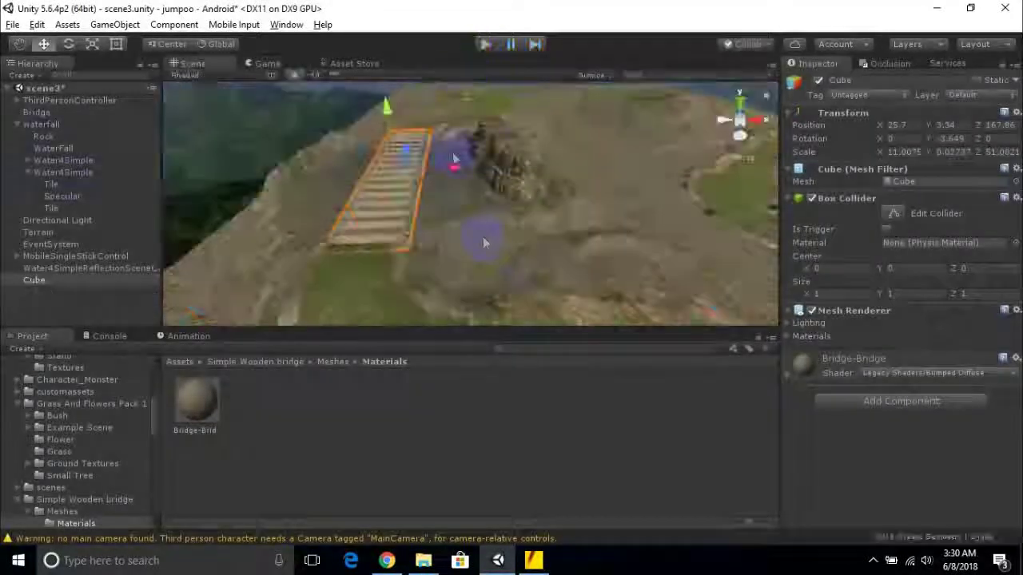
# - Examine the bridge and the waterfall group up close, collapsing its water objects and inspecting the Rock and WaterFall children
pyautogui.scroll(-2, 486, 240)
pyautogui.scroll(3, 458, 240)
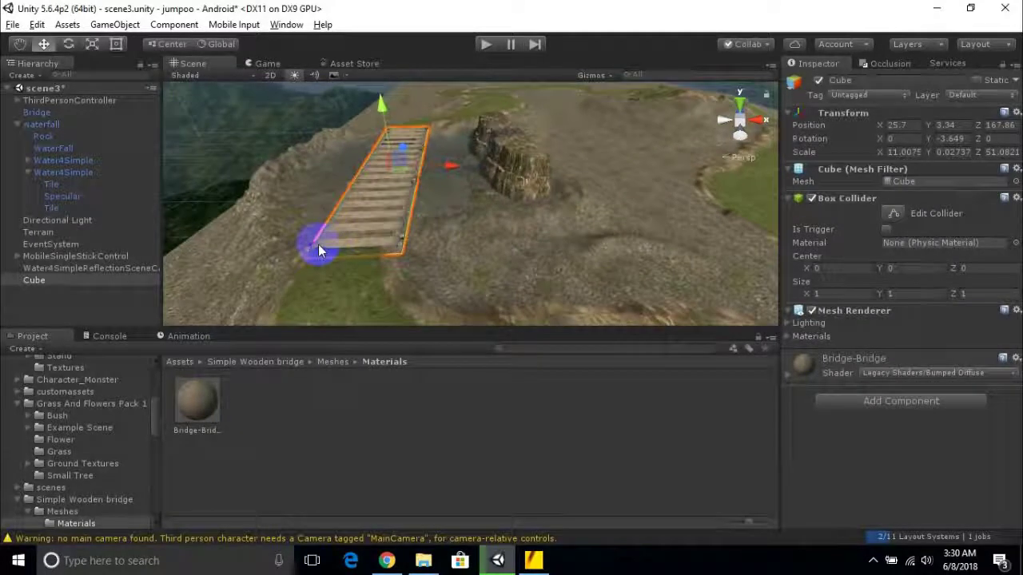
pyautogui.scroll(3, 387, 230)
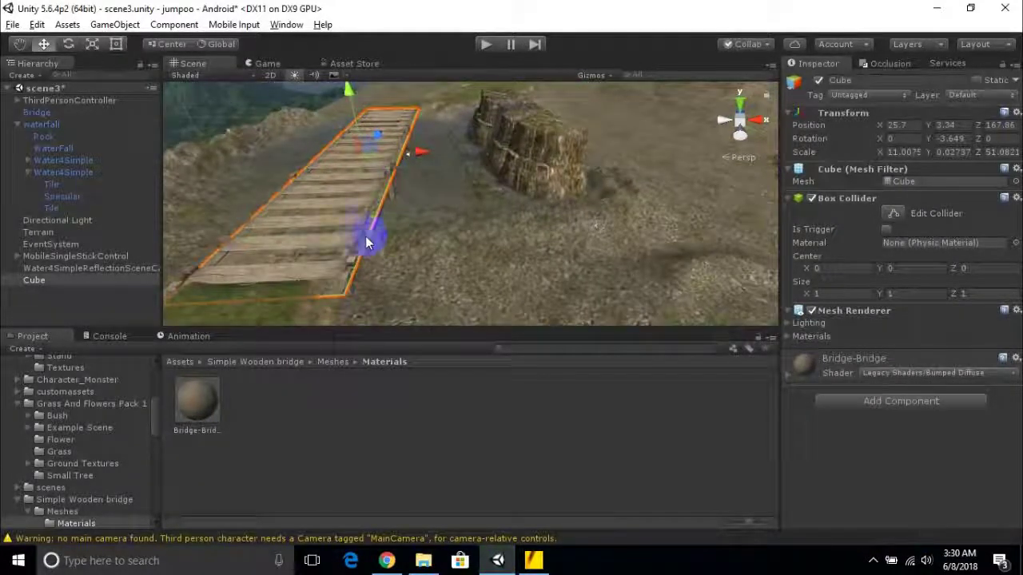
pyautogui.moveTo(644, 237)
pyautogui.keyDown('alt'); pyautogui.mouseDown()
pyautogui.moveTo(612, 244)
pyautogui.moveTo(632, 244)
pyautogui.mouseUp(); pyautogui.keyUp('alt')
pyautogui.click(599, 153)
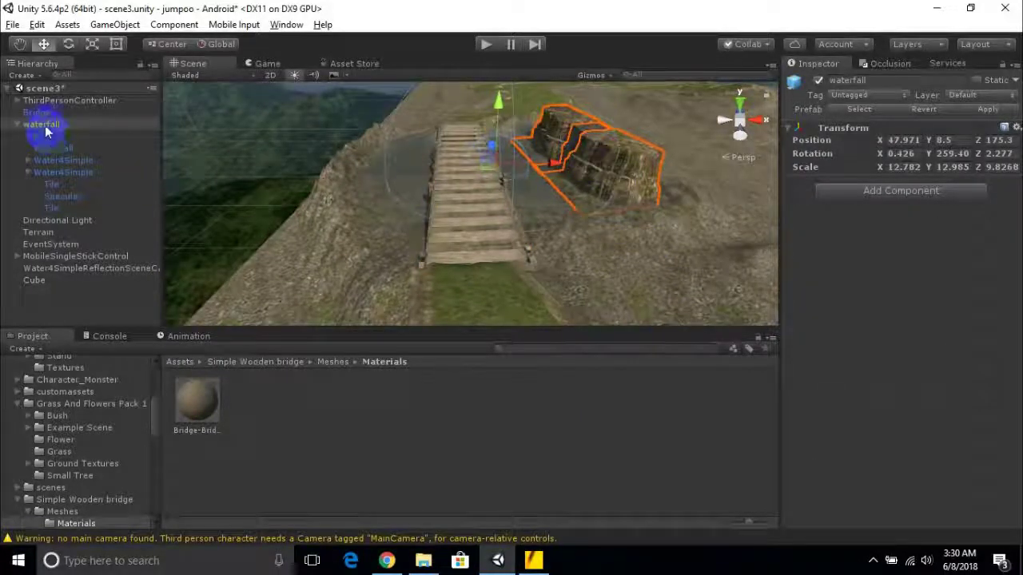
pyautogui.click(26, 164)
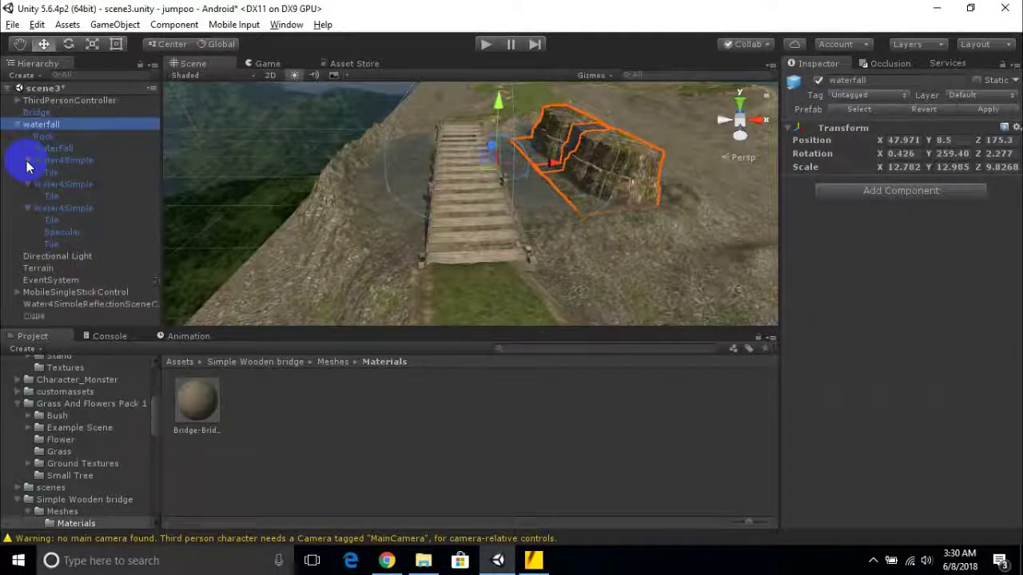
pyautogui.click(26, 162)
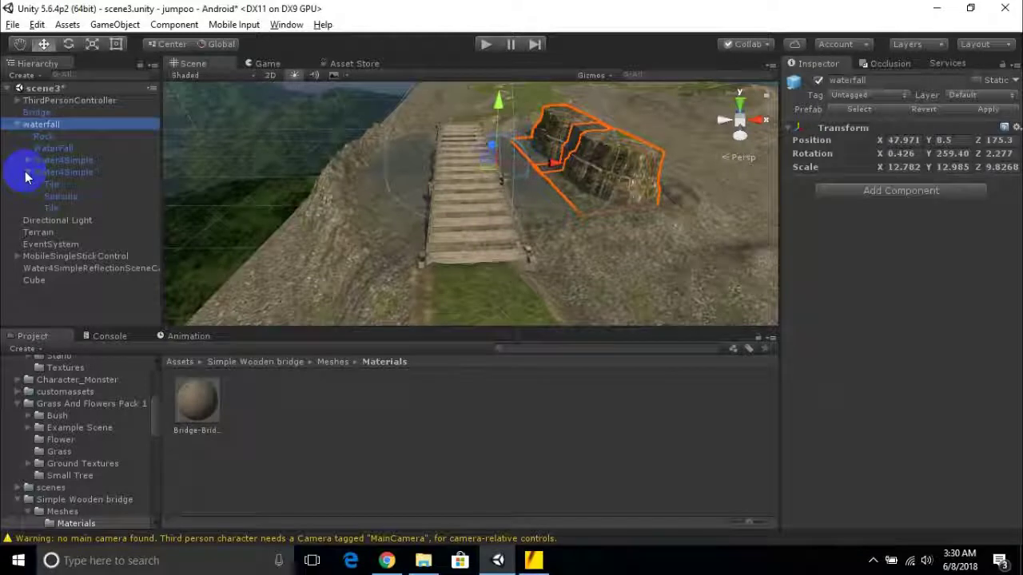
pyautogui.click(26, 172)
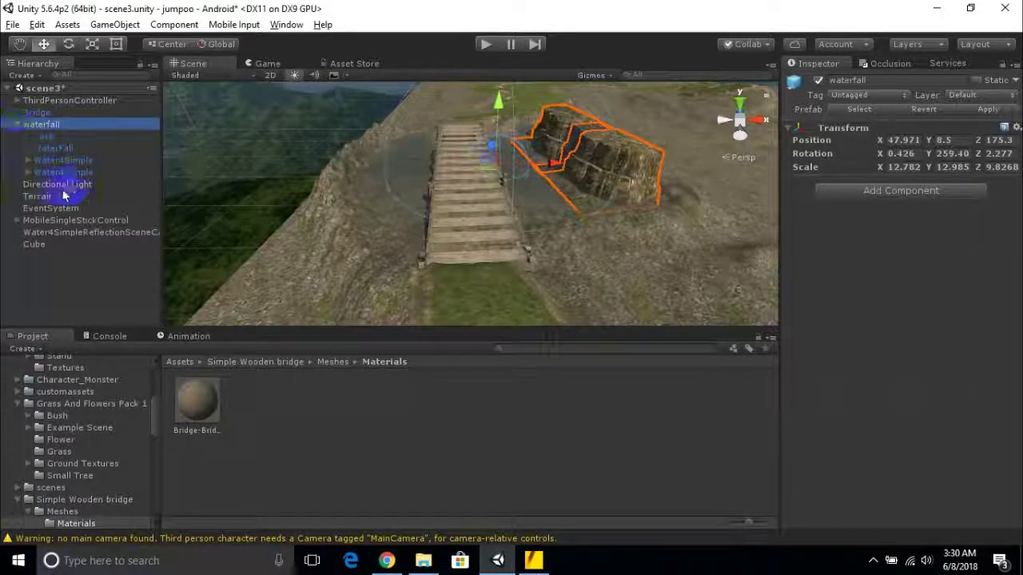
pyautogui.click(55, 160)
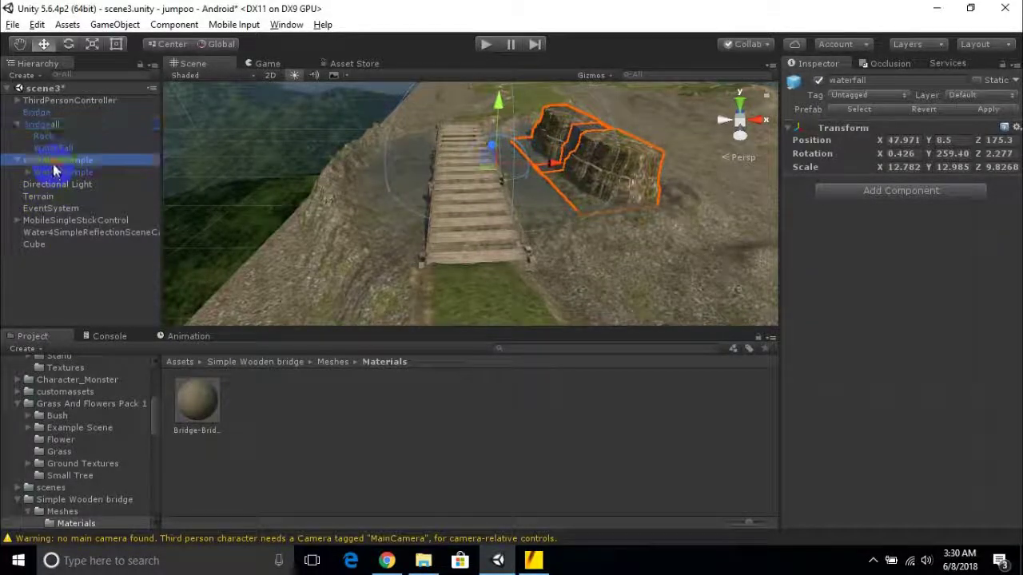
pyautogui.click(46, 138)
pyautogui.click(42, 125)
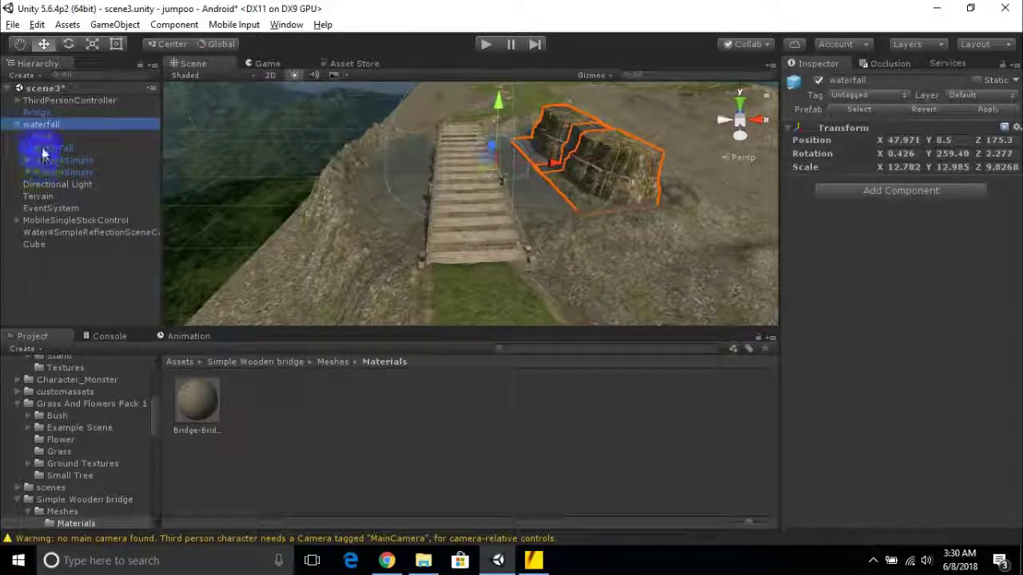
pyautogui.click(42, 138)
pyautogui.doubleClick(57, 149)
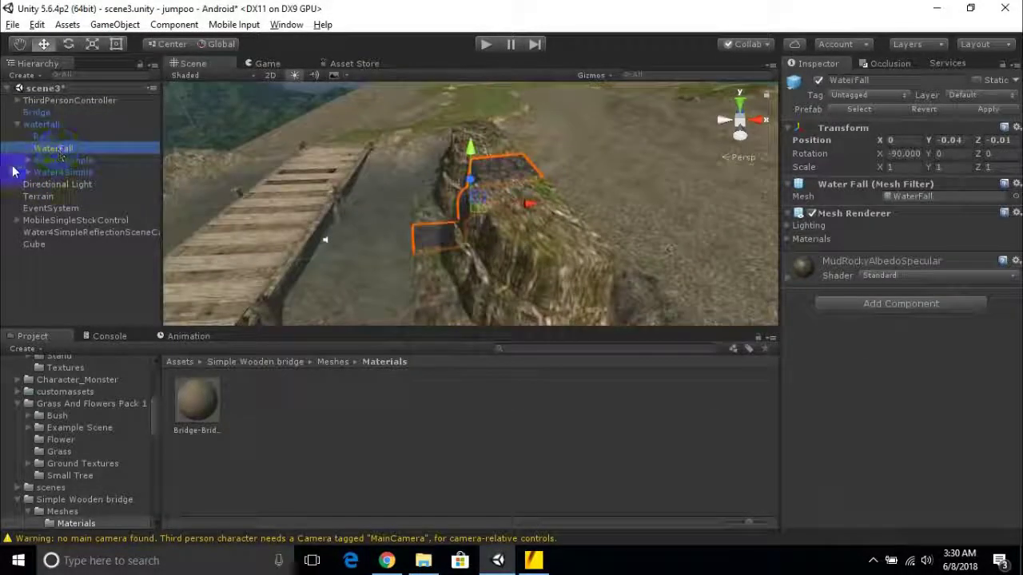
# - Inspect the first Water4Simple object's components and the Tile and Specular children of both water objects
pyautogui.click(48, 162)
pyautogui.scroll(-15, 942, 369)
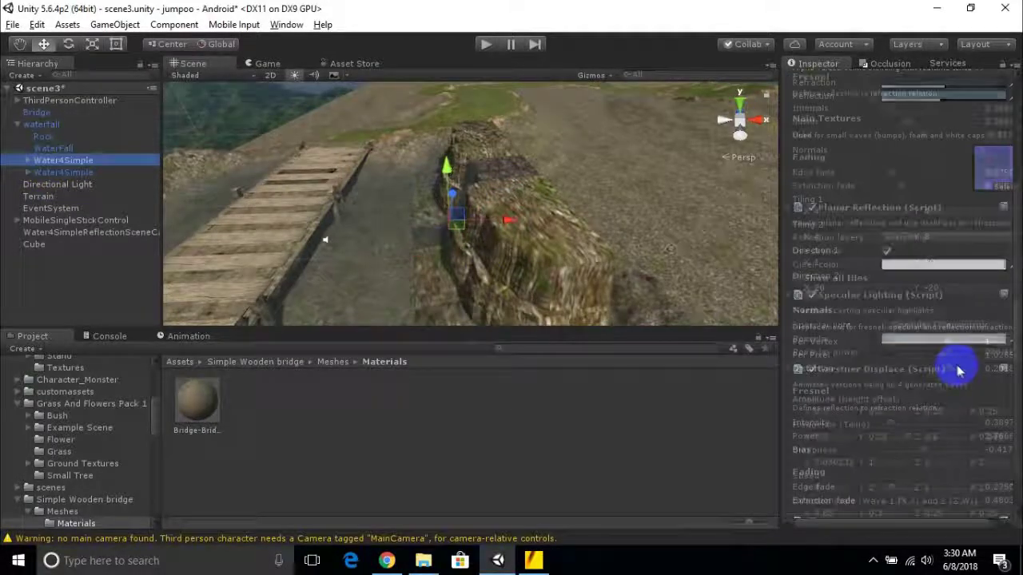
pyautogui.click(28, 161)
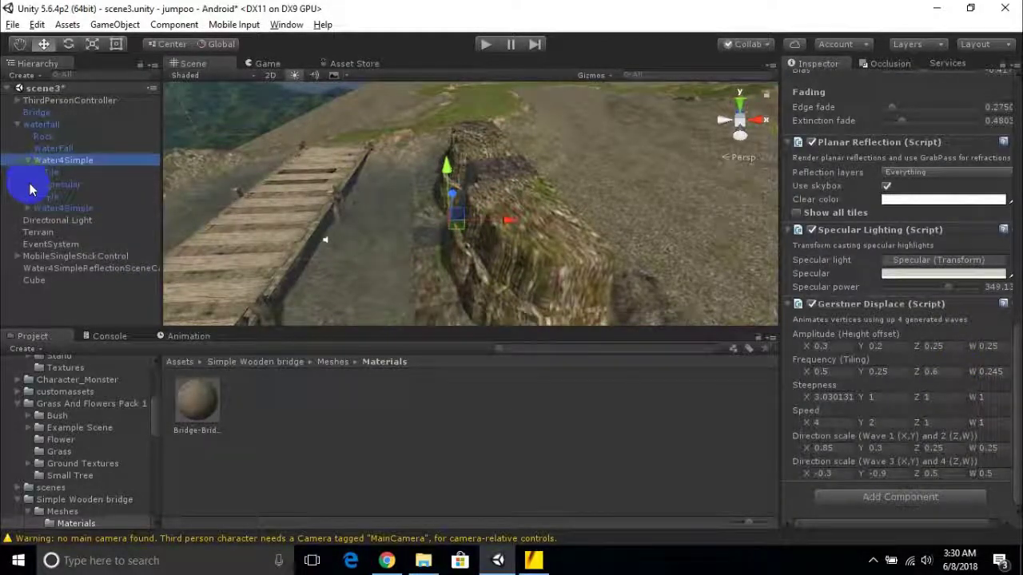
pyautogui.click(53, 197)
pyautogui.click(57, 185)
pyautogui.click(55, 173)
pyautogui.click(28, 208)
pyautogui.click(60, 226)
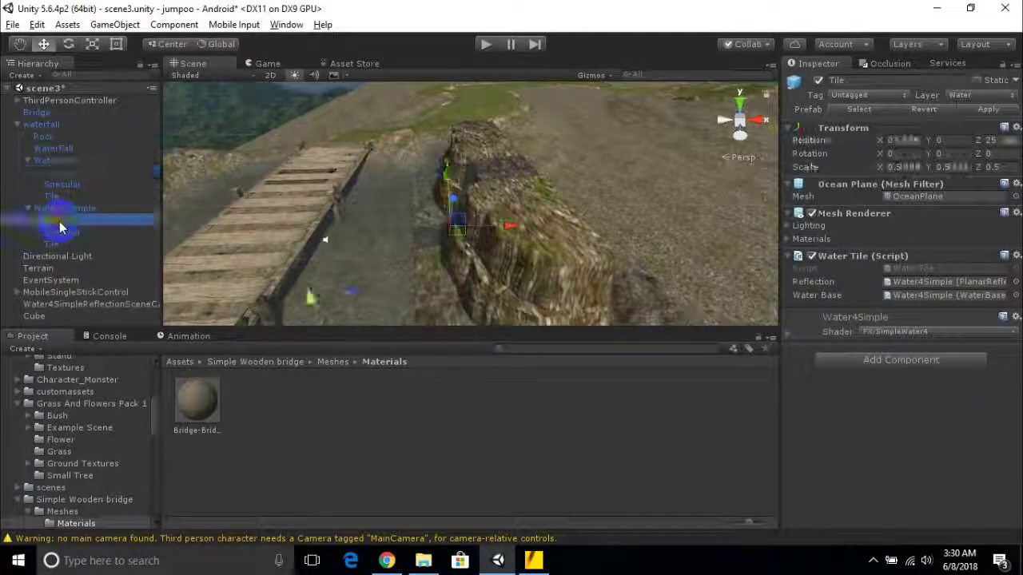
pyautogui.click(66, 232)
pyautogui.click(55, 244)
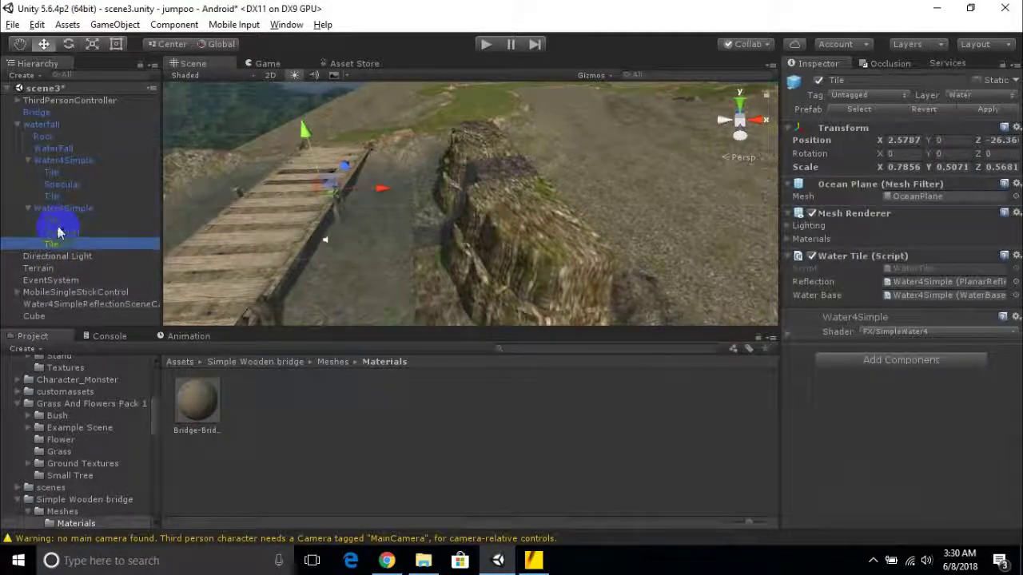
# - Review the second Water4Simple object's settings down to its waterfall Audio Source, and focus on the object in the scene
pyautogui.click(50, 210)
pyautogui.scroll(-10, 913, 416)
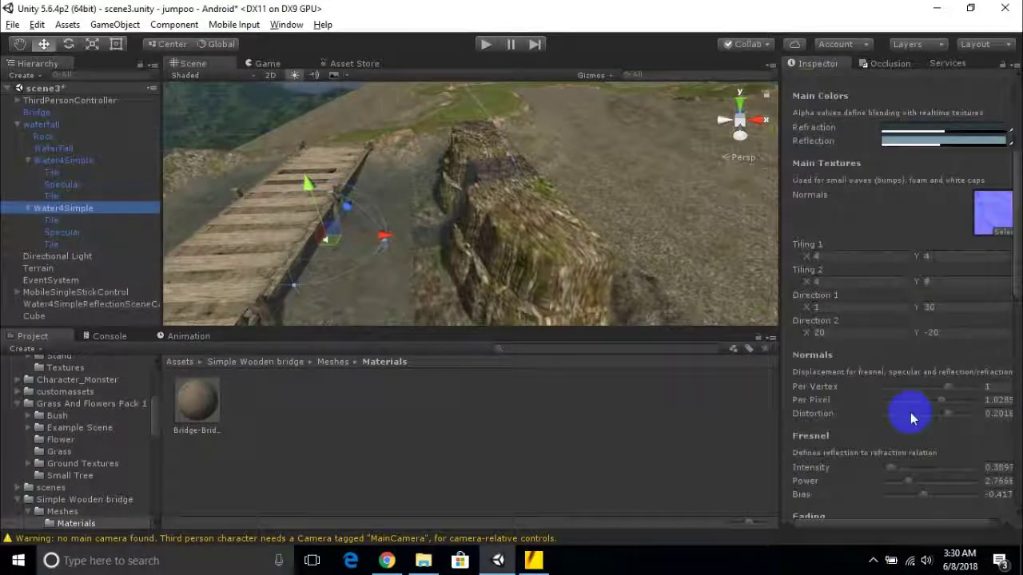
pyautogui.scroll(-1, 919, 431)
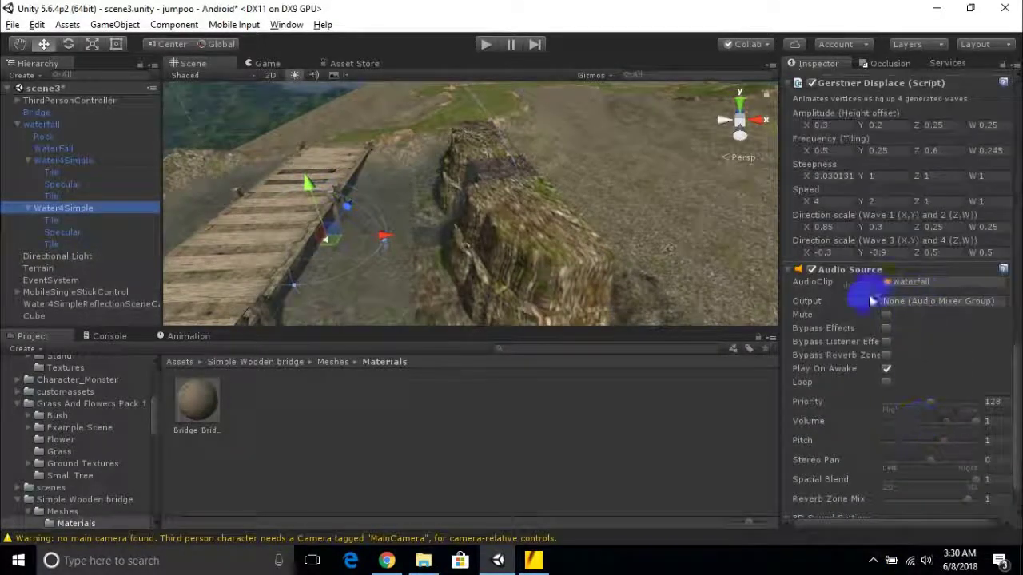
pyautogui.doubleClick(60, 209)
pyautogui.scroll(2, 362, 257)
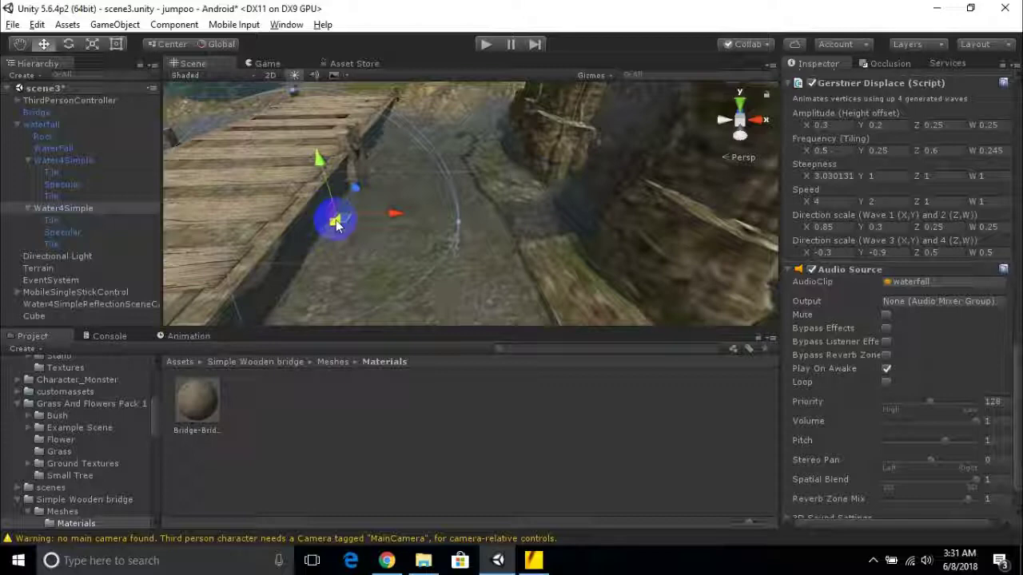
# - Search the addable components for "audio" on the second Water4Simple object, and dismiss the list without adding one
pyautogui.moveTo(365, 237); pyautogui.dragTo(551, 221, button='middle')
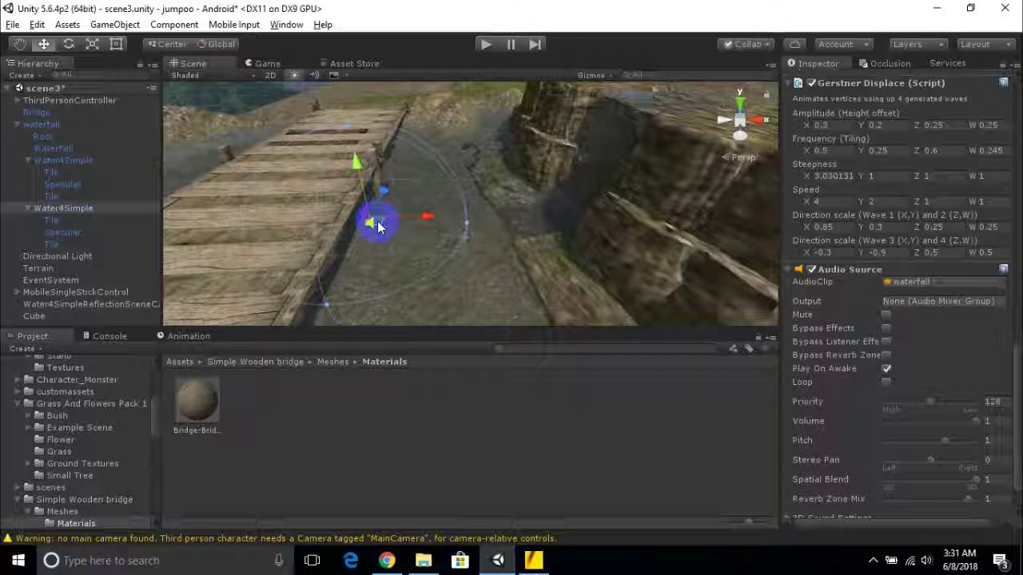
pyautogui.scroll(-2, 466, 244)
pyautogui.moveTo(466, 244); pyautogui.dragTo(302, 229, button='middle')
pyautogui.scroll(-2, 941, 365)
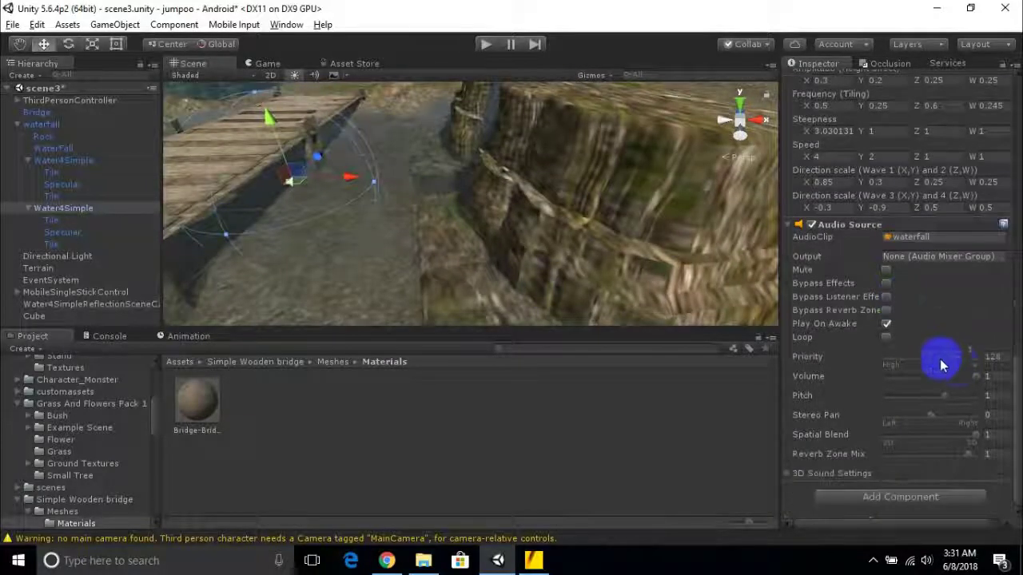
pyautogui.click(876, 500)
pyautogui.click(881, 497)
pyautogui.click(881, 497)
pyautogui.write('audio')
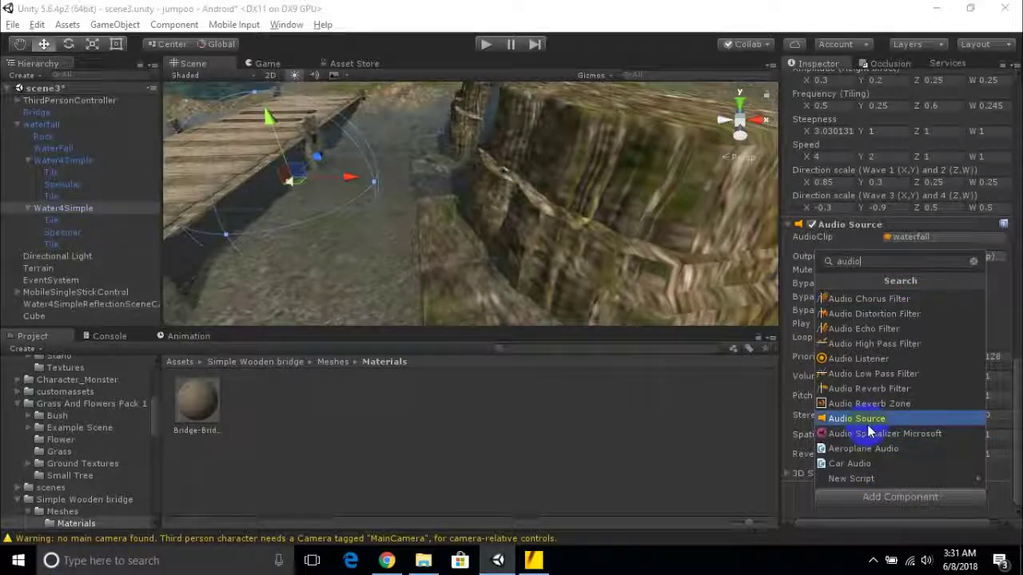
pyautogui.click(763, 514)
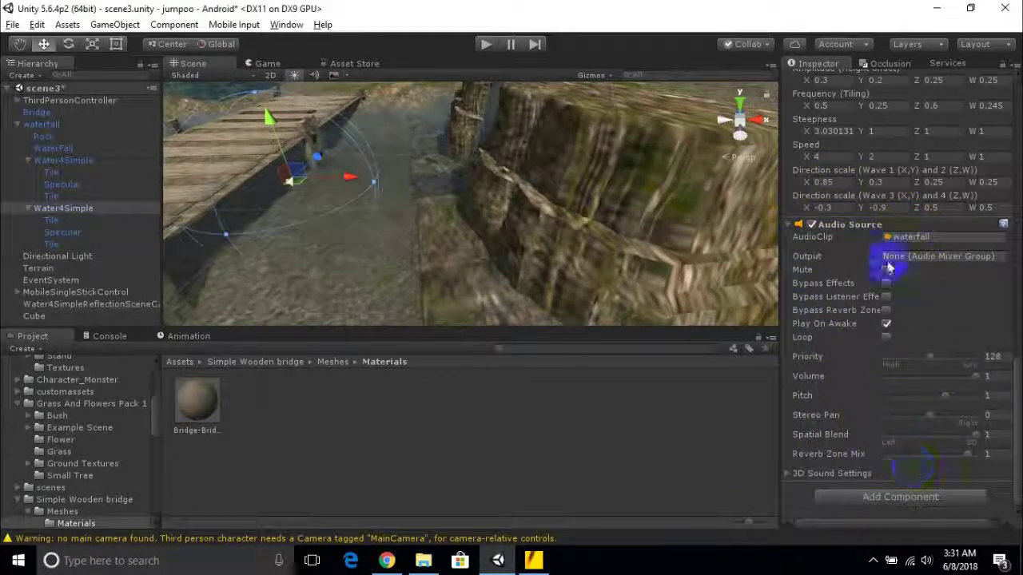
# - Open the audios folder in Assets, and reselect the second Water4Simple object to review its Audio Source
pyautogui.click(181, 362)
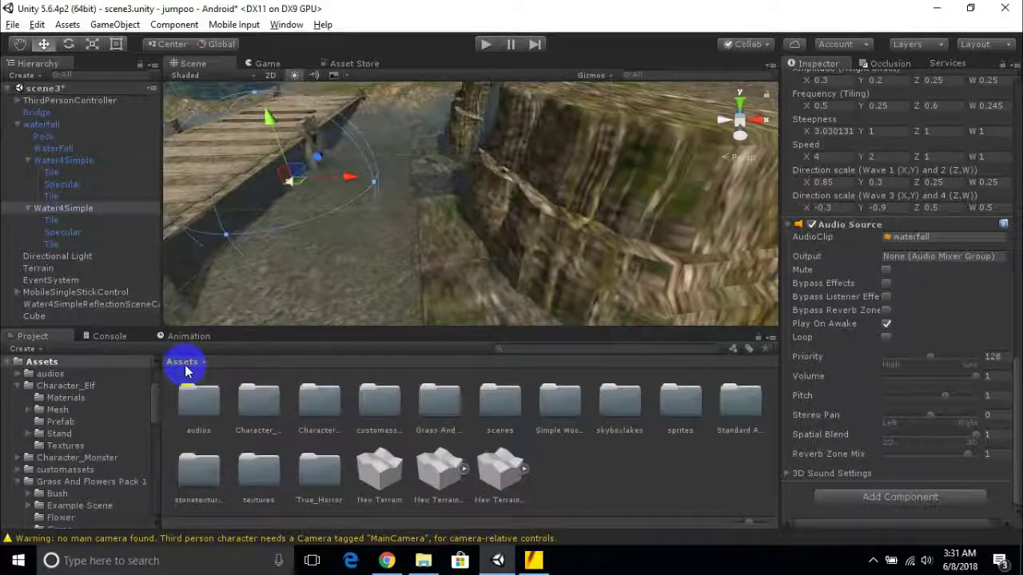
pyautogui.doubleClick(197, 403)
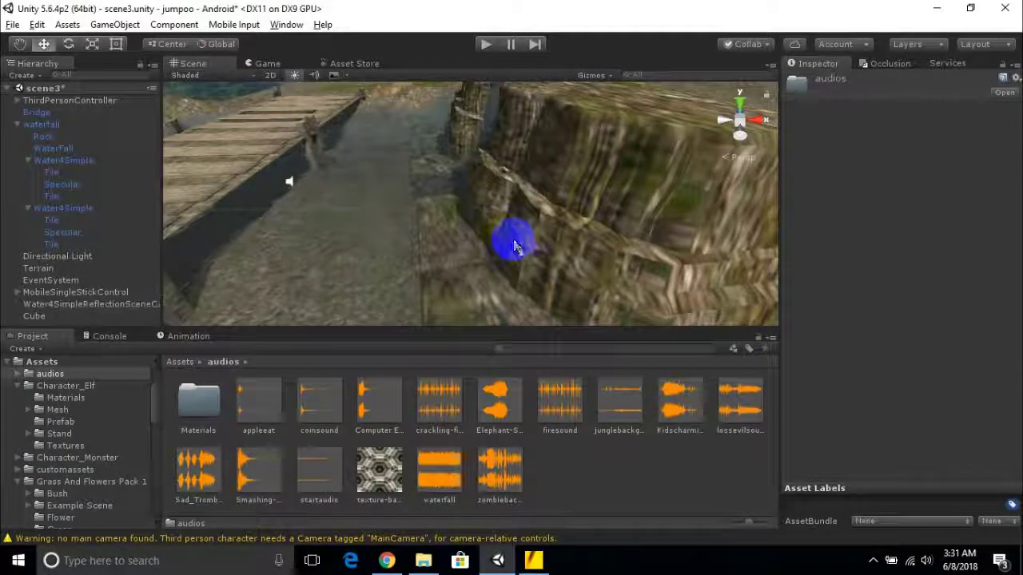
pyautogui.click(58, 207)
pyautogui.scroll(-3, 841, 413)
pyautogui.scroll(-10, 841, 413)
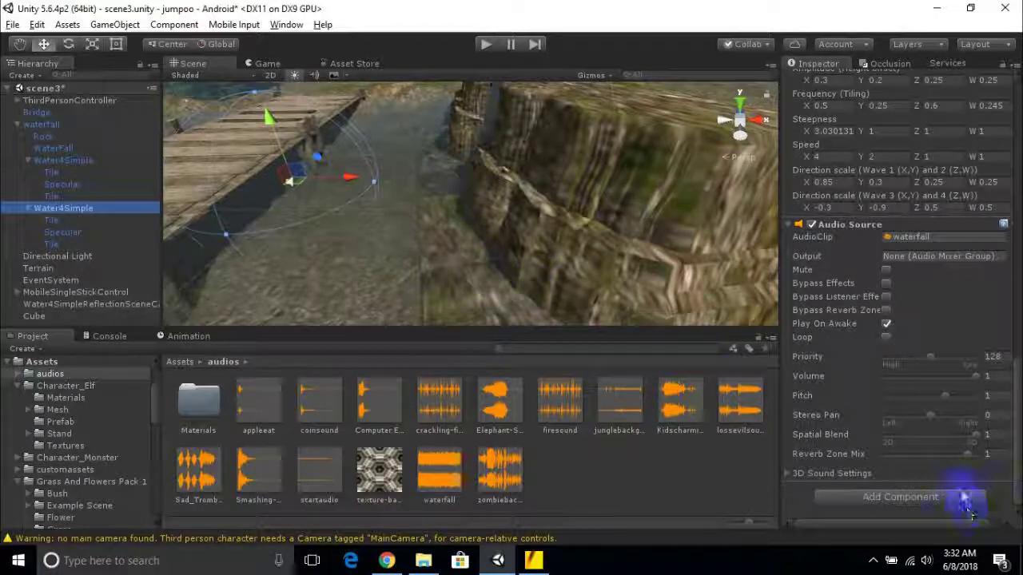
# - Set the Audio Source's Spatial Blend to 1, and expand its 3D Sound Settings to check the Volume Rolloff options
pyautogui.moveTo(975, 443)
pyautogui.mouseDown()
pyautogui.moveTo(884, 445)
pyautogui.moveTo(886, 436)
pyautogui.moveTo(987, 444)
pyautogui.mouseUp()
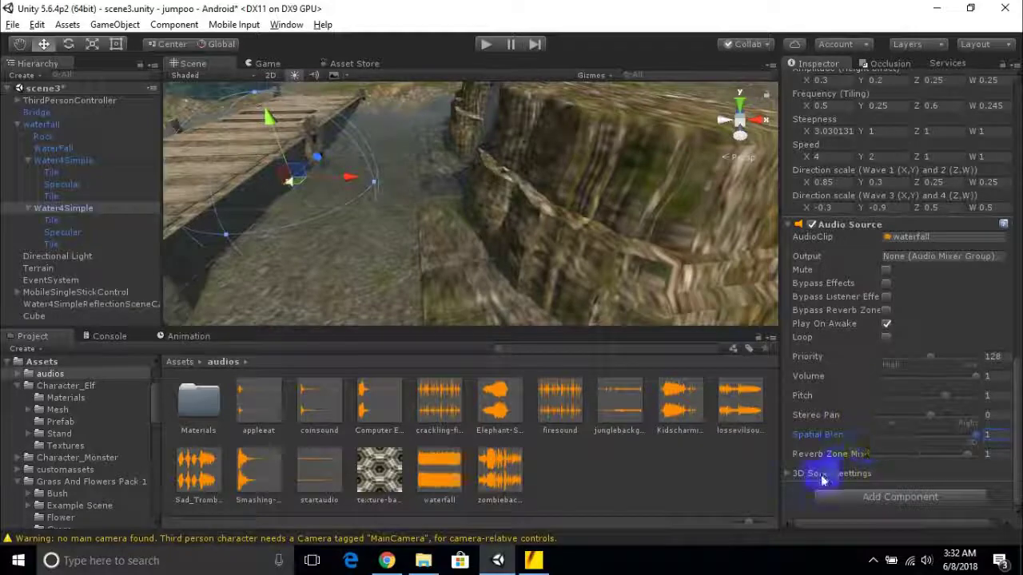
pyautogui.click(791, 476)
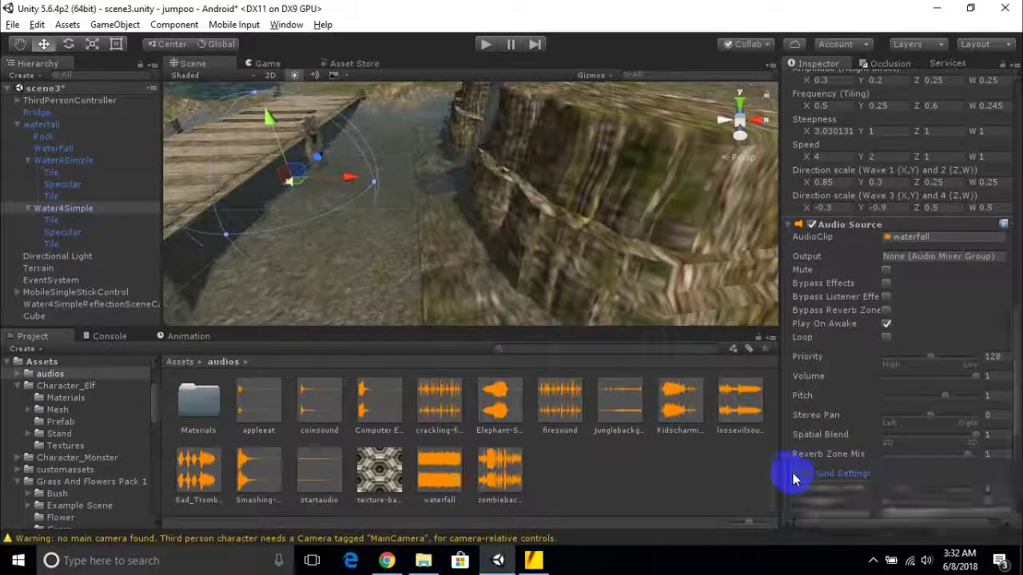
pyautogui.scroll(-5, 920, 397)
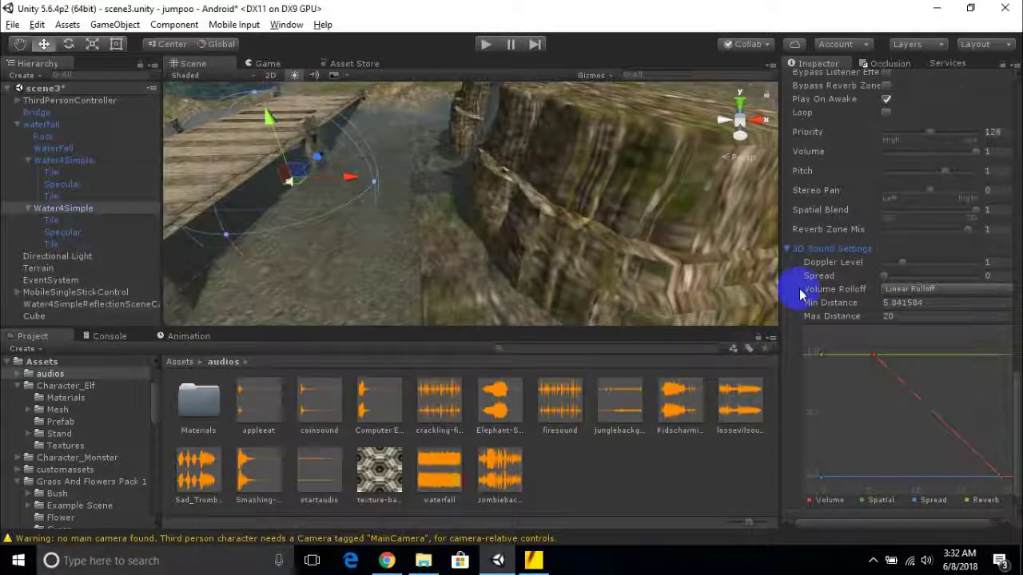
pyautogui.click(926, 290)
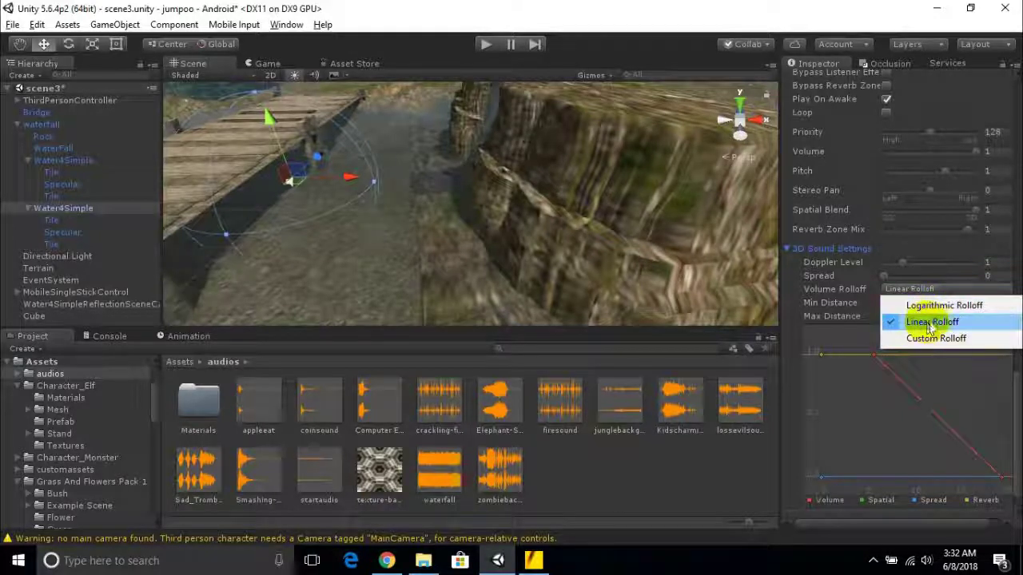
pyautogui.click(1013, 408)
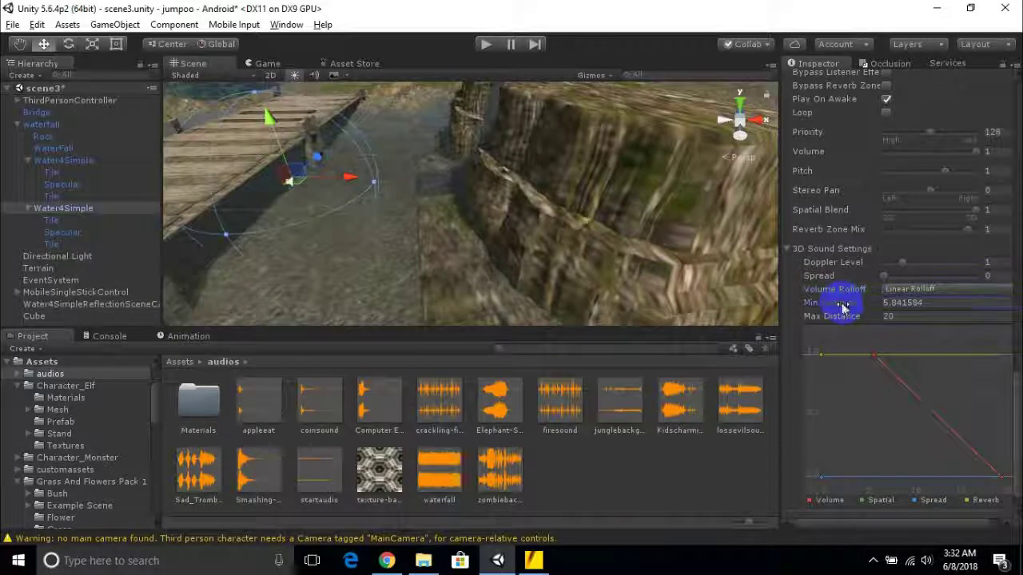
# - Inspect the Min Distance and Max Distance values and the rolloff curve of the waterfall sound
pyautogui.click(863, 318)
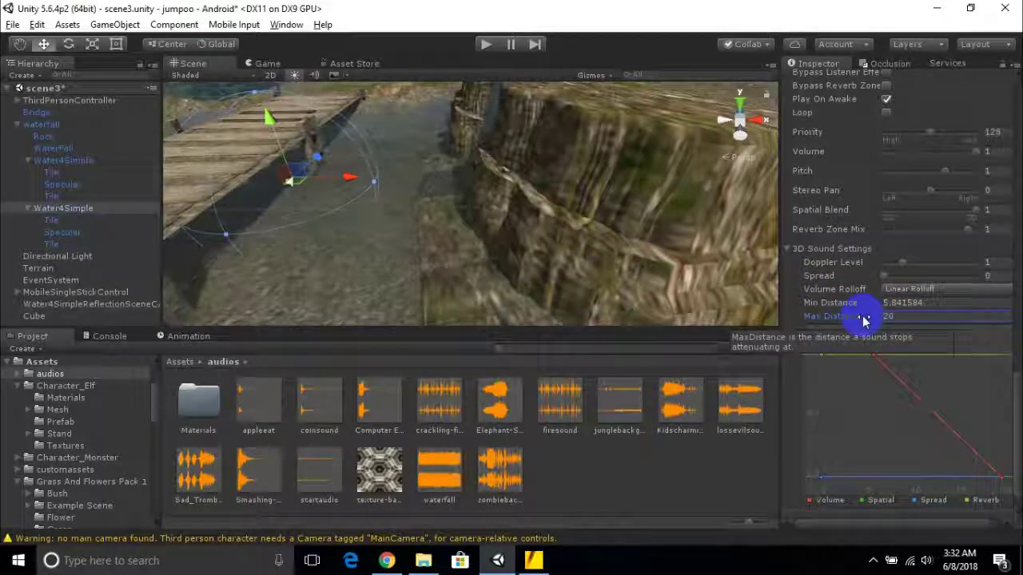
pyautogui.click(891, 316)
pyautogui.click(898, 317)
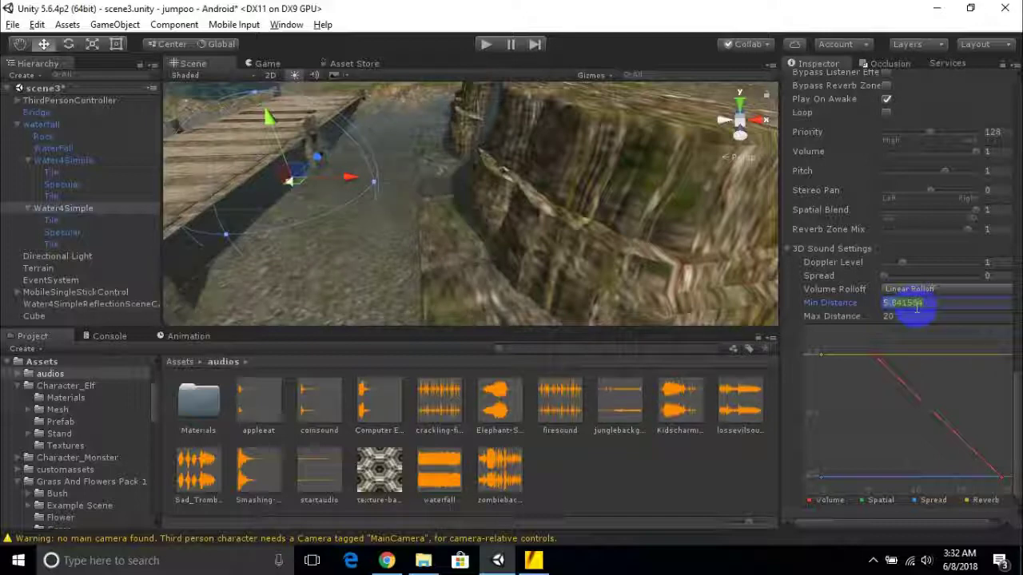
pyautogui.click(899, 315)
pyautogui.click(905, 304)
pyautogui.moveTo(904, 324); pyautogui.dragTo(898, 349)
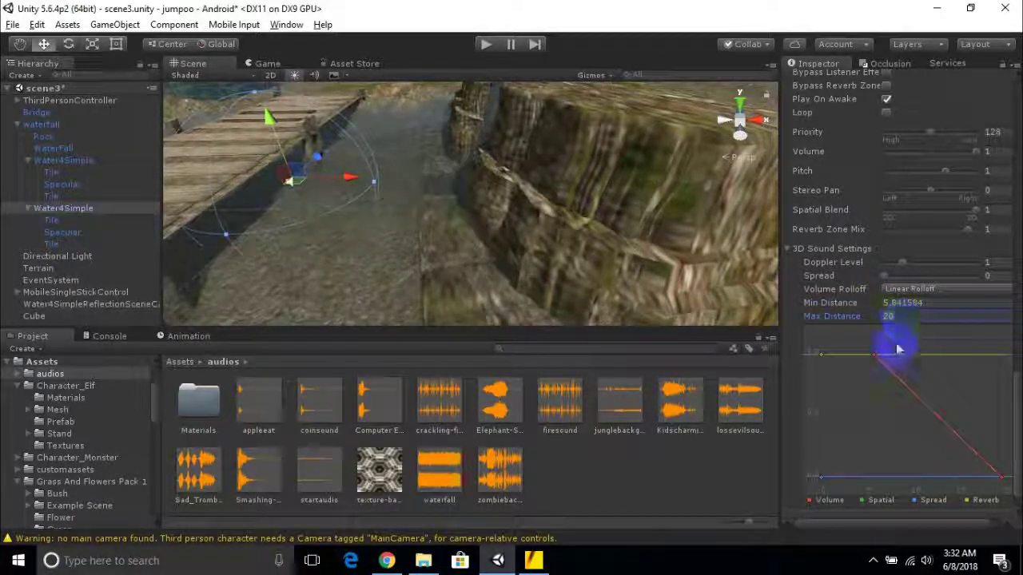
pyautogui.scroll(-2, 895, 365)
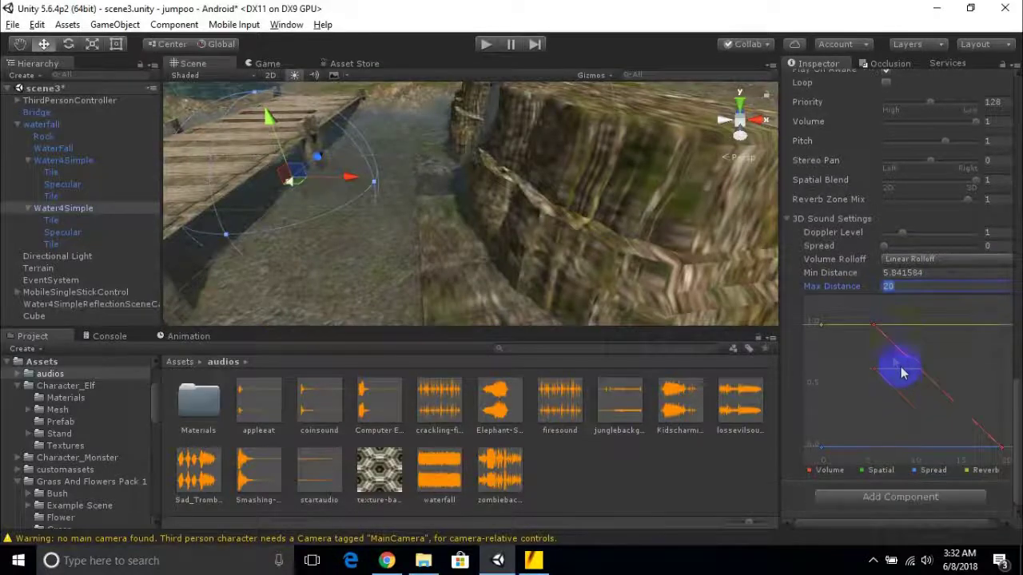
# - Collapse the Audio Source component and view the bridge and waterfall area from farther away
pyautogui.doubleClick(788, 222)
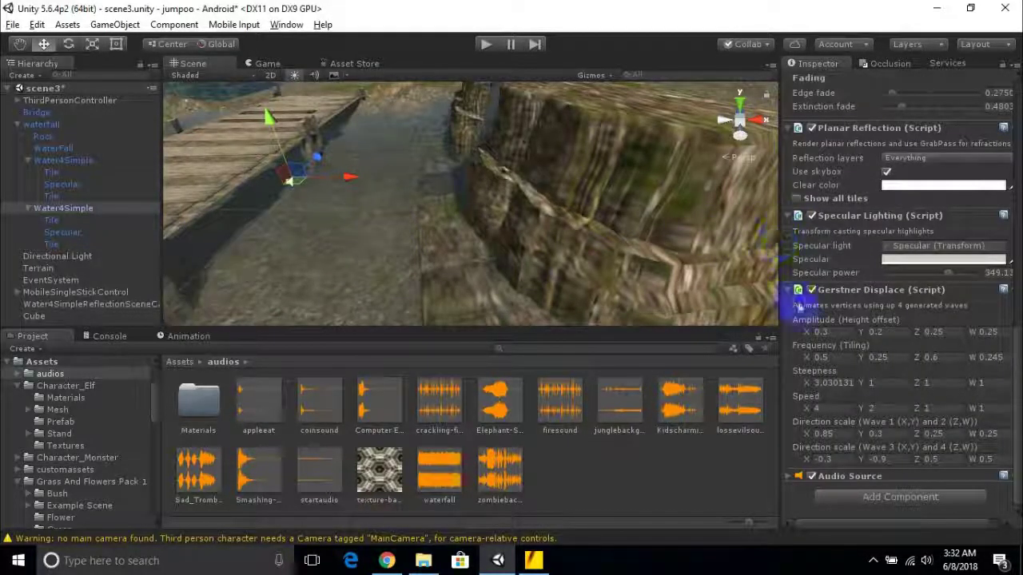
pyautogui.scroll(1, 605, 303)
pyautogui.scroll(-3, 478, 218)
pyautogui.scroll(-3, 478, 218)
pyautogui.moveTo(439, 263); pyautogui.dragTo(572, 254, button='middle')
pyautogui.scroll(-3, 539, 298)
pyautogui.scroll(5, 572, 255)
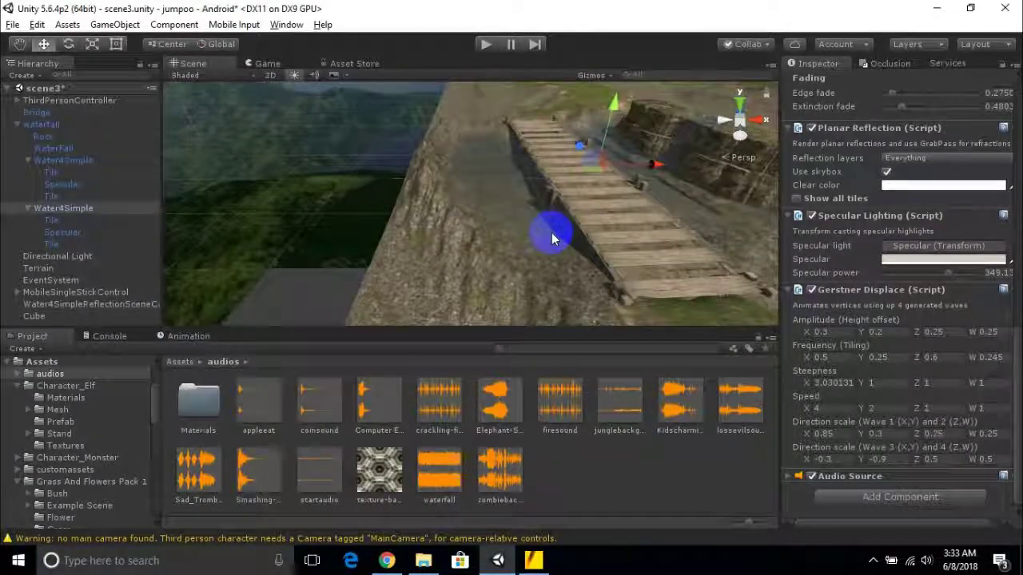
# - Save the scene and return to the project's root Assets folder
pyautogui.click(544, 235)
pyautogui.keyDown('alt'); pyautogui.moveTo(502, 211); pyautogui.dragTo(593, 209); pyautogui.keyUp('alt')
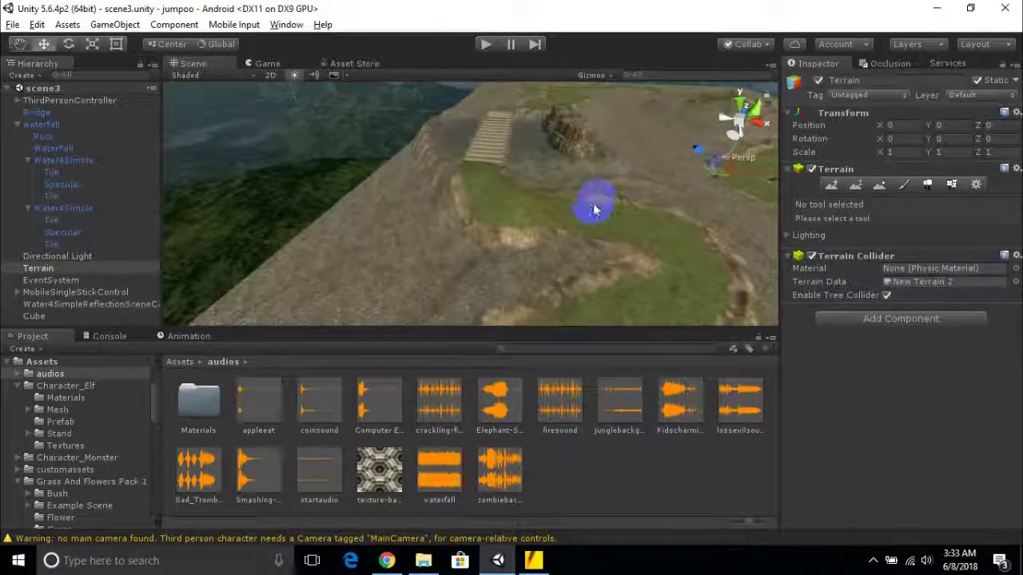
pyautogui.click(181, 361)
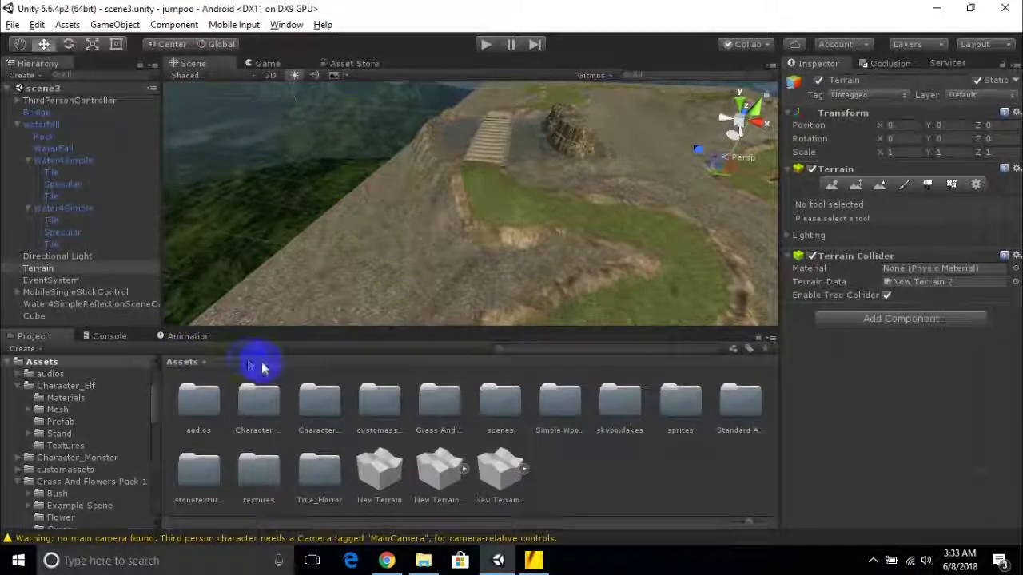
pyautogui.rightClick(623, 471)
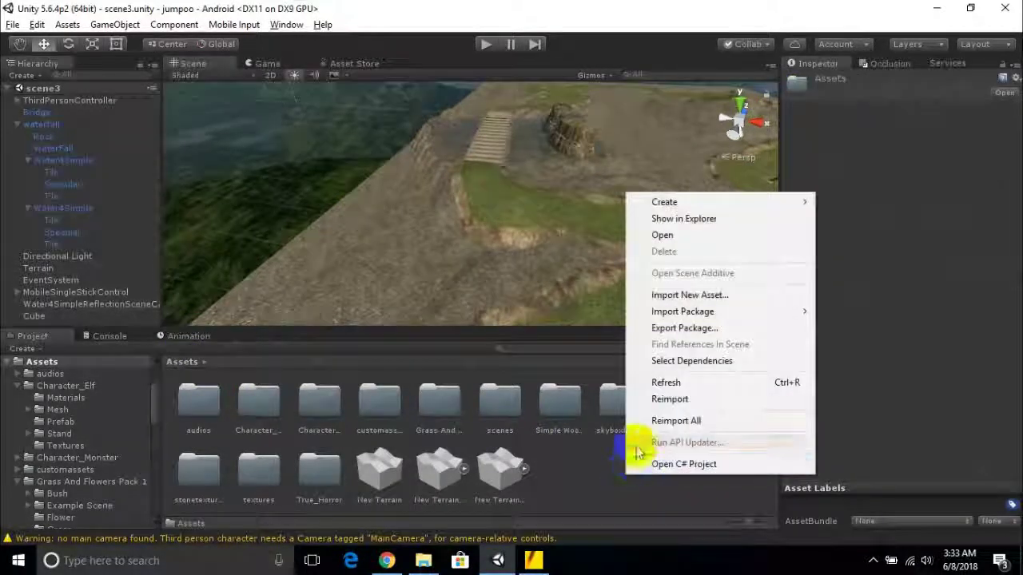
pyautogui.moveTo(632, 202)
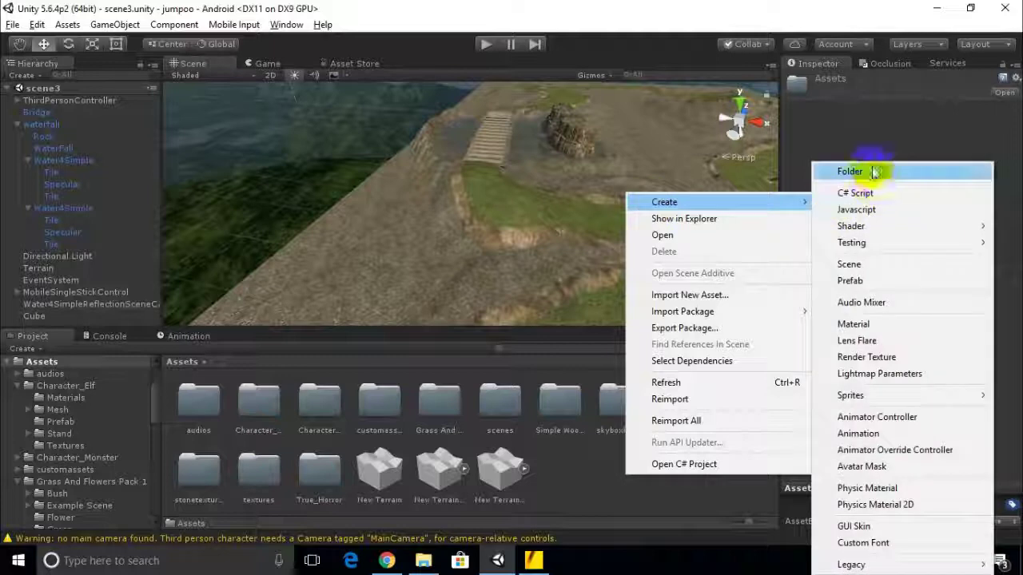
pyautogui.click(843, 168)
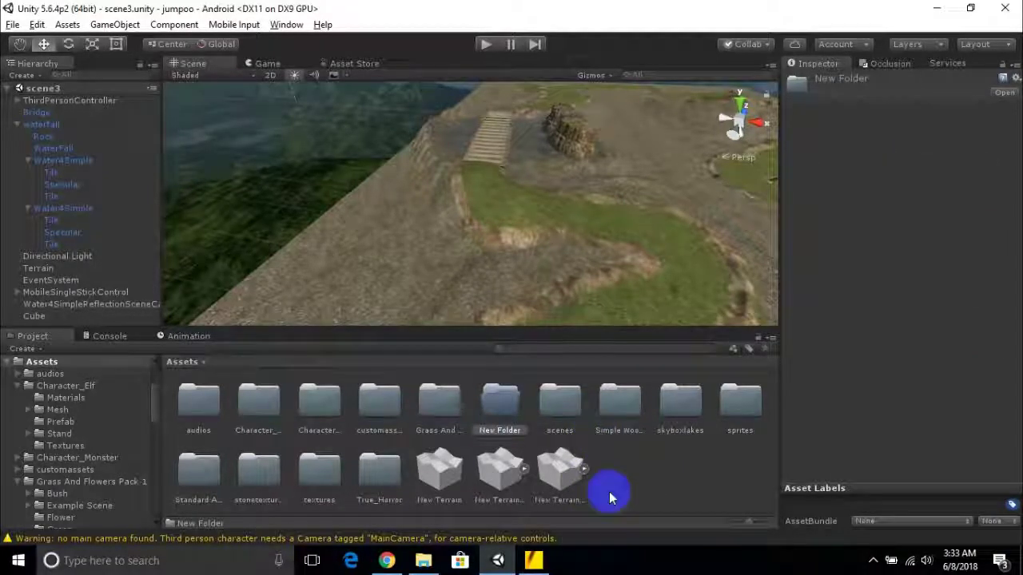
pyautogui.rightClick(509, 428)
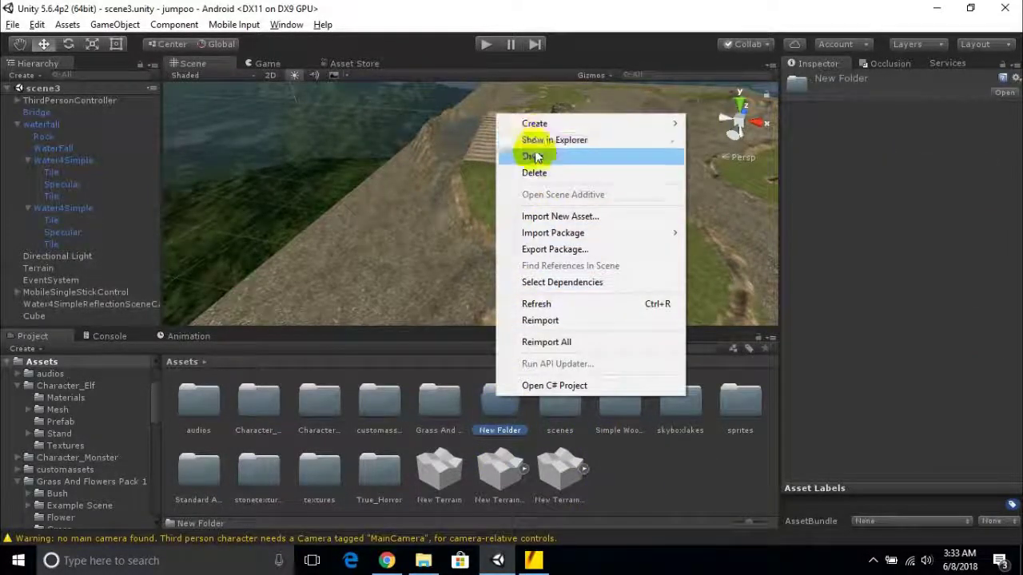
pyautogui.click(662, 472)
pyautogui.click(505, 408)
pyautogui.press('Delete')
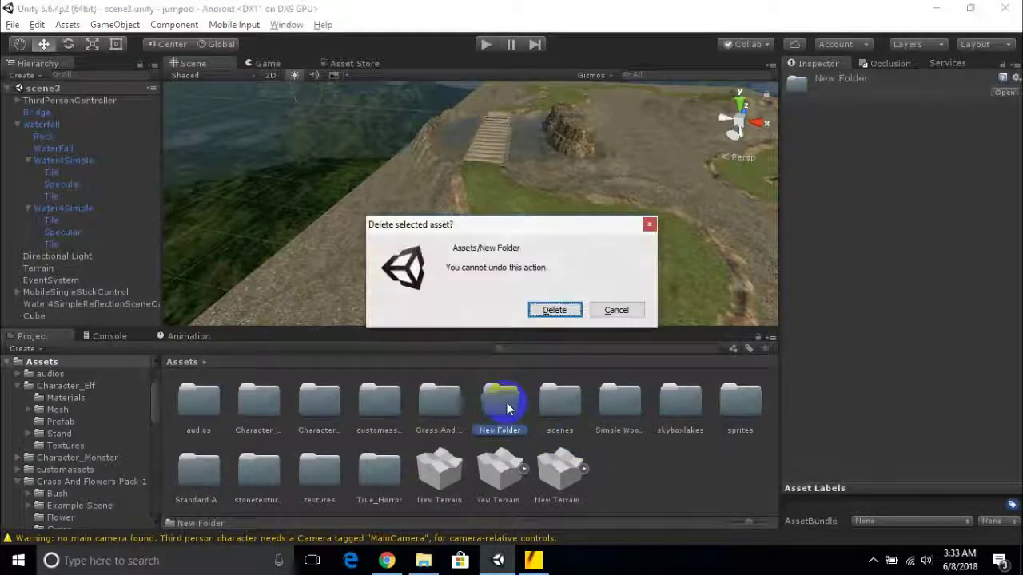
pyautogui.click(554, 307)
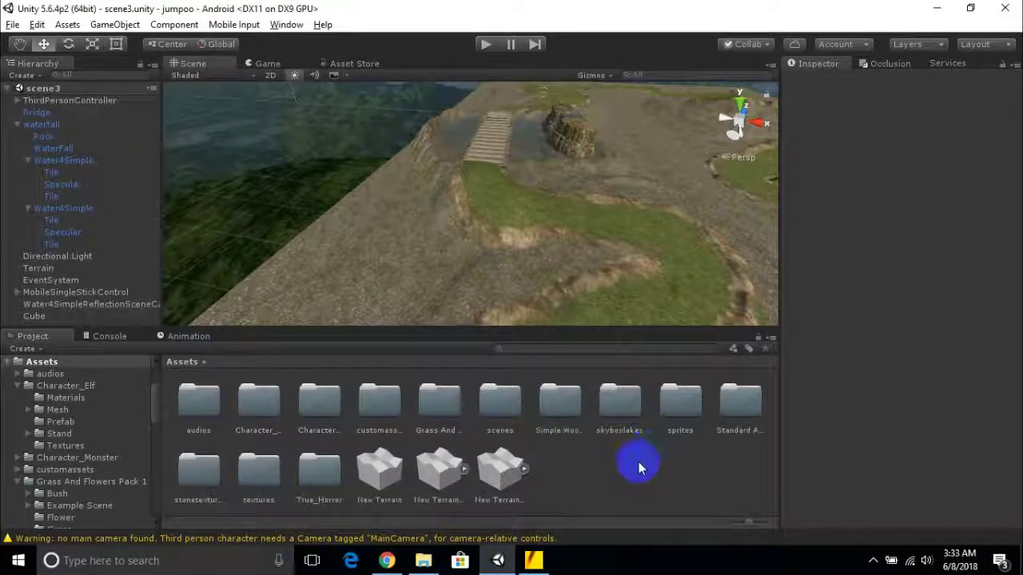
# - Create a folder named prefeb in the root Assets folder and open it
pyautogui.rightClick(638, 462)
pyautogui.moveTo(811, 189)
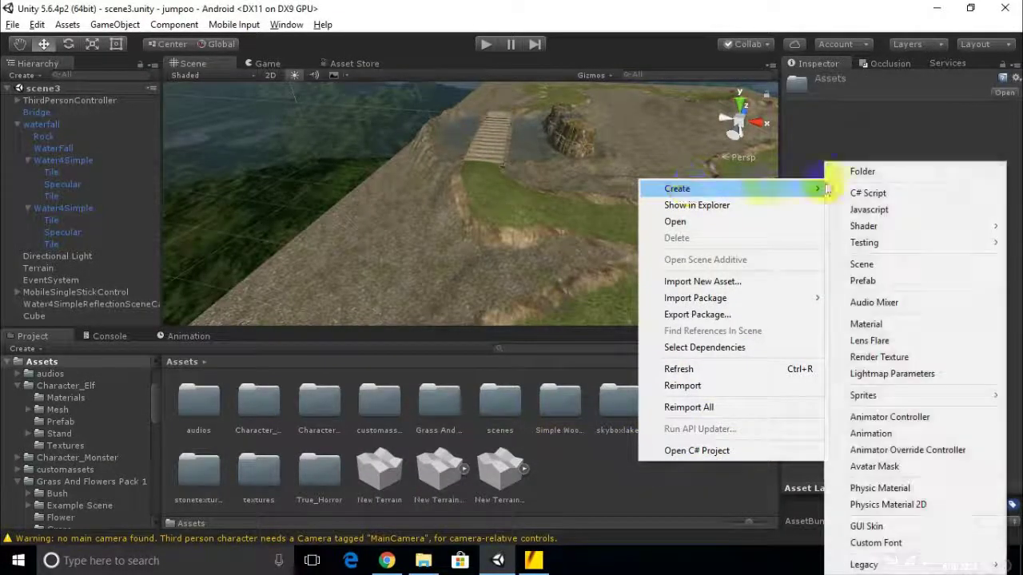
pyautogui.click(873, 174)
pyautogui.write('prefeb')
pyautogui.press('Return')
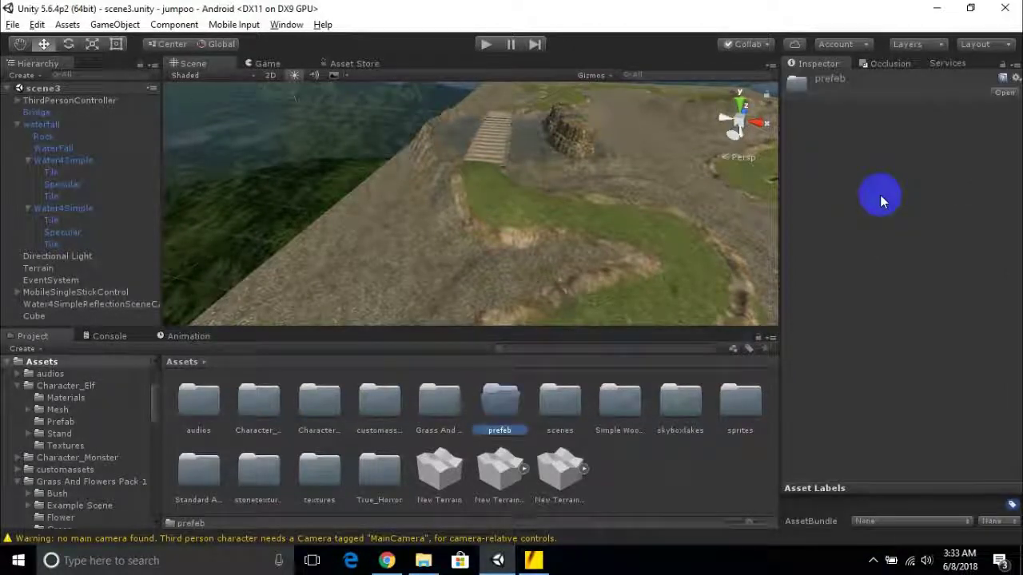
pyautogui.press('Return')
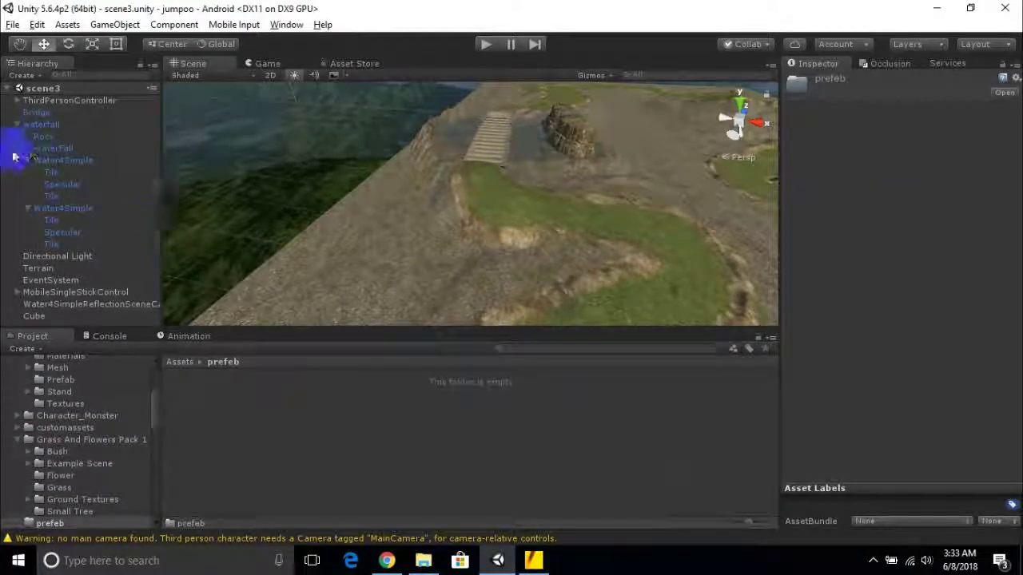
# - Examine the bridge, the waterfall and the grass paths across the terrain, both up close and from afar
pyautogui.scroll(1, 575, 206)
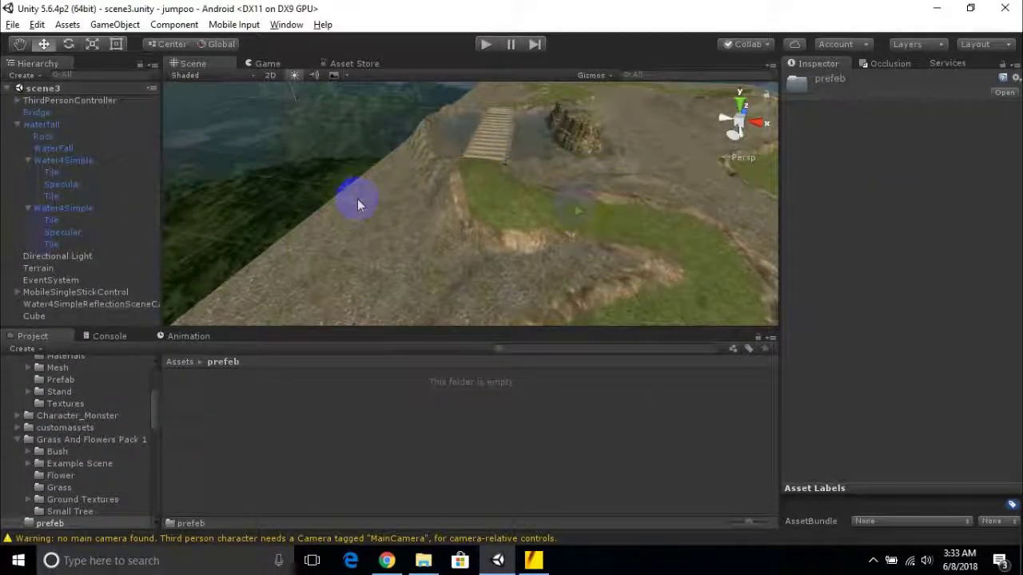
pyautogui.keyDown('alt'); pyautogui.moveTo(438, 249); pyautogui.dragTo(321, 223); pyautogui.keyUp('alt')
pyautogui.click(32, 85)
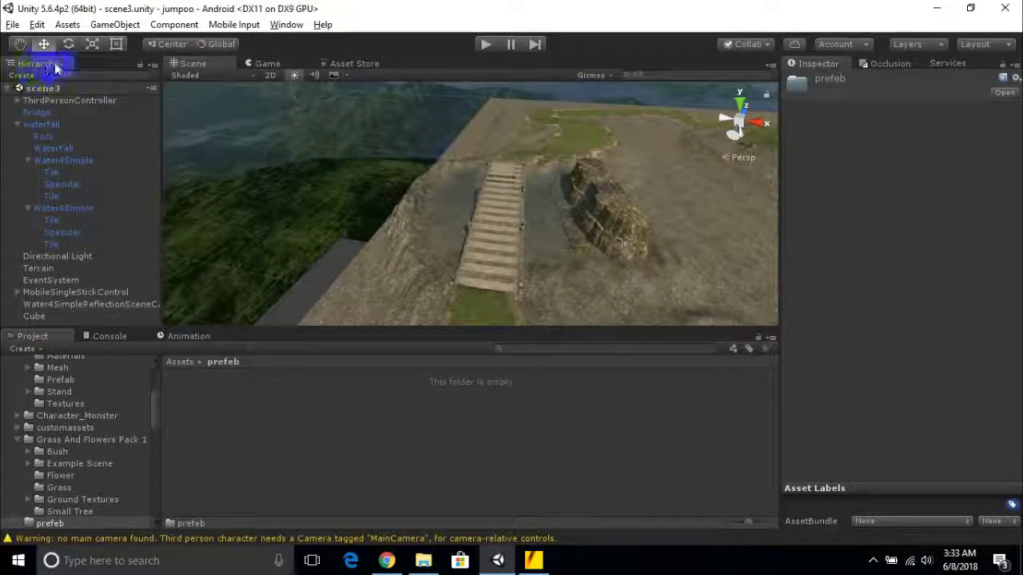
pyautogui.moveTo(628, 183); pyautogui.dragTo(588, 166, button='middle')
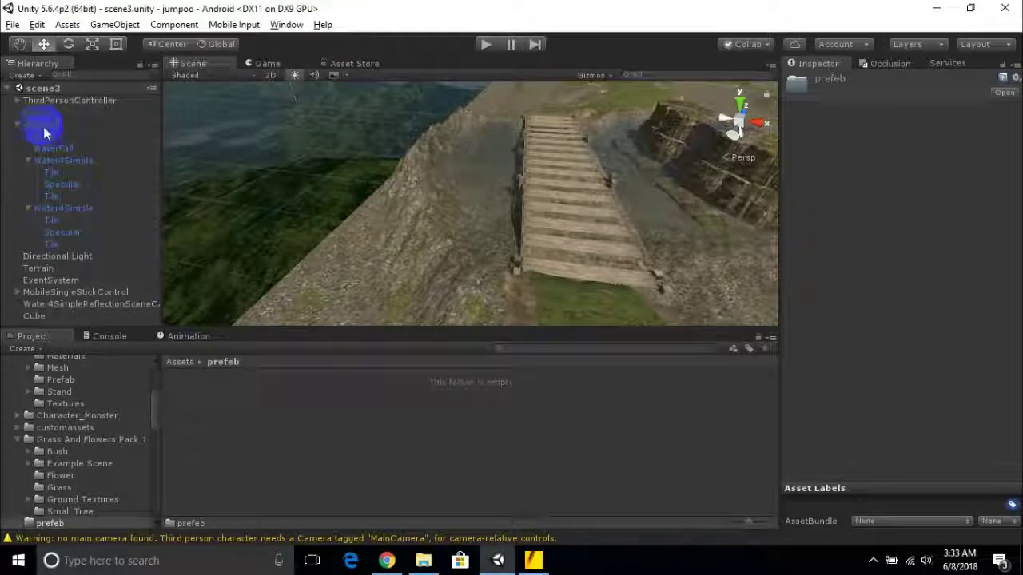
pyautogui.moveTo(28, 130); pyautogui.dragTo(92, 192)
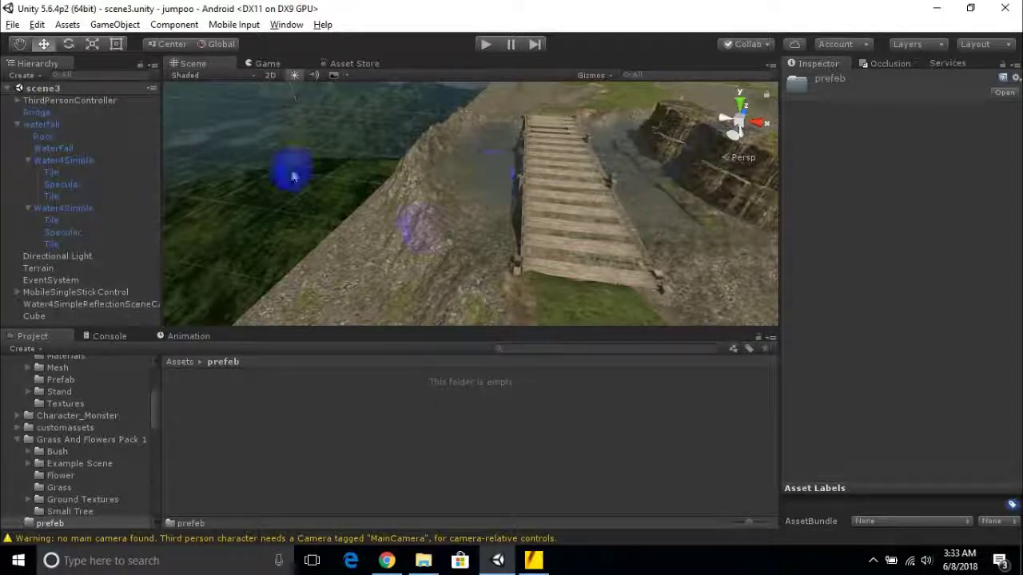
pyautogui.scroll(-10, 461, 240)
pyautogui.moveTo(595, 249)
pyautogui.mouseDown(button='middle')
pyautogui.moveTo(555, 245)
pyautogui.moveTo(428, 177)
pyautogui.moveTo(598, 130)
pyautogui.moveTo(560, 240)
pyautogui.moveTo(564, 171)
pyautogui.moveTo(577, 254)
pyautogui.mouseUp(button='middle')
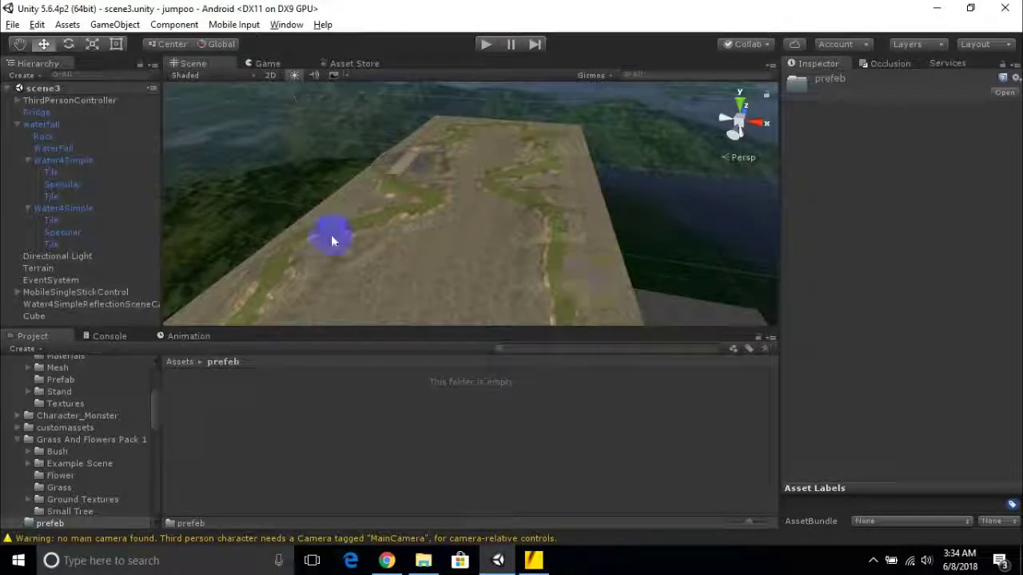
pyautogui.scroll(3, 386, 205)
pyautogui.moveTo(386, 203); pyautogui.dragTo(475, 131, button='middle')
pyautogui.scroll(5, 477, 131)
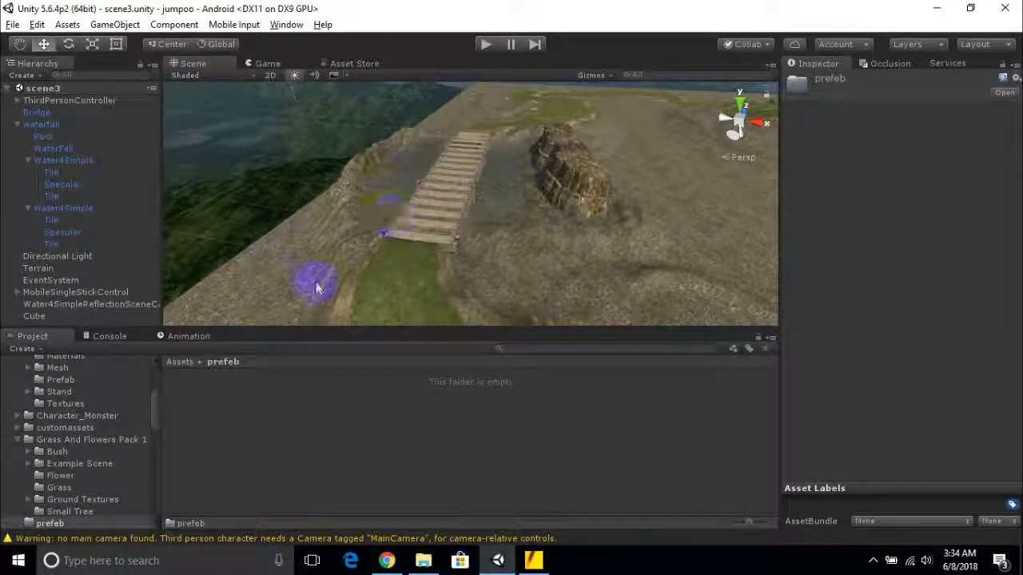
# - Create an empty game object in the scene and rename it waterfalls
pyautogui.click(28, 76)
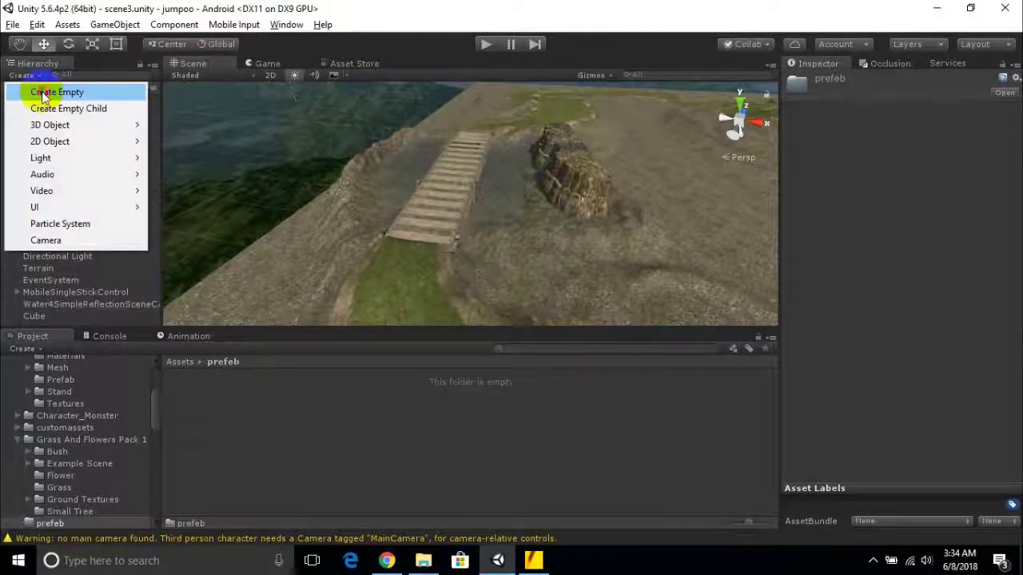
pyautogui.click(34, 91)
pyautogui.rightClick(83, 324)
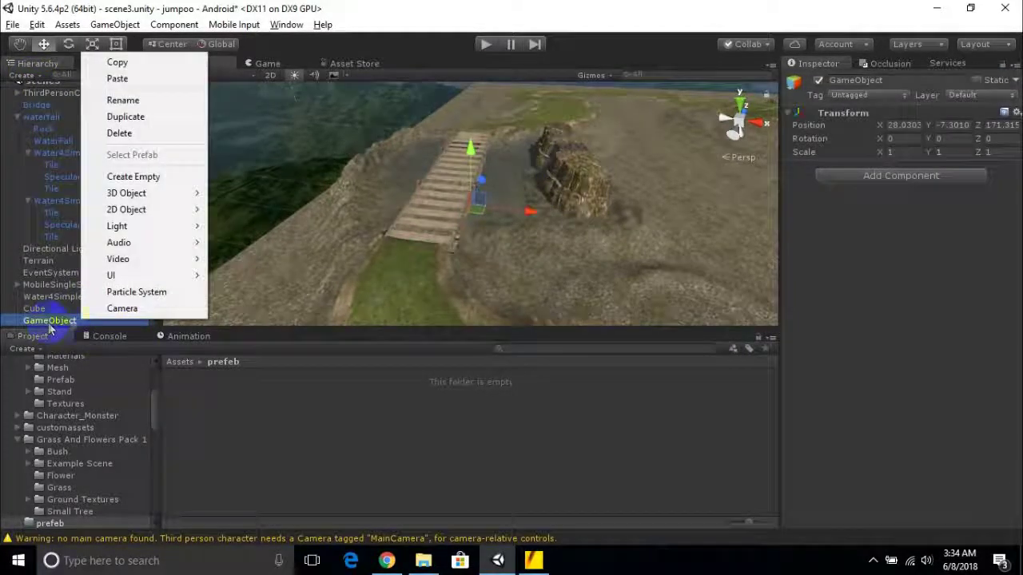
pyautogui.click(211, 163)
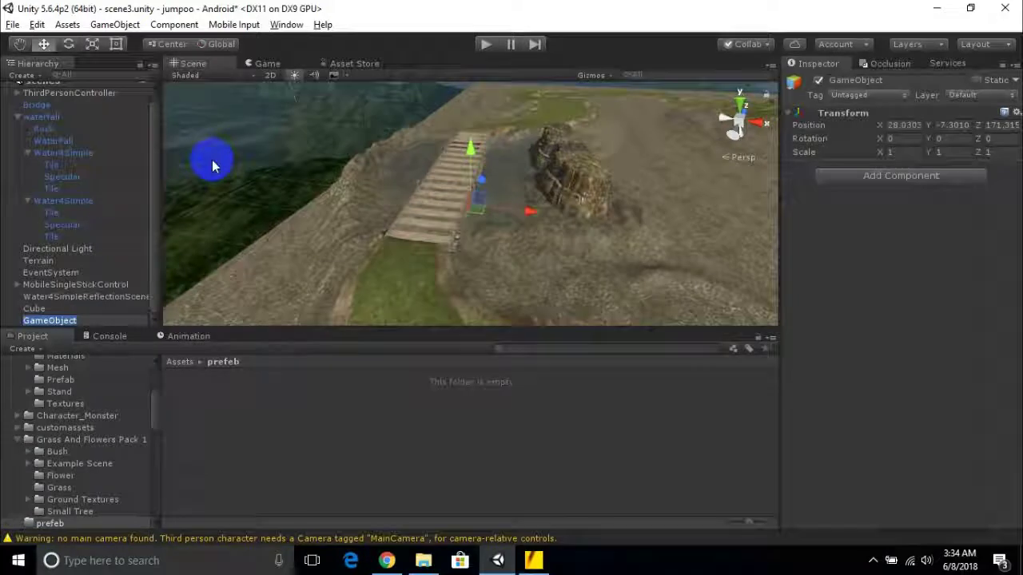
pyautogui.write('waterfalls')
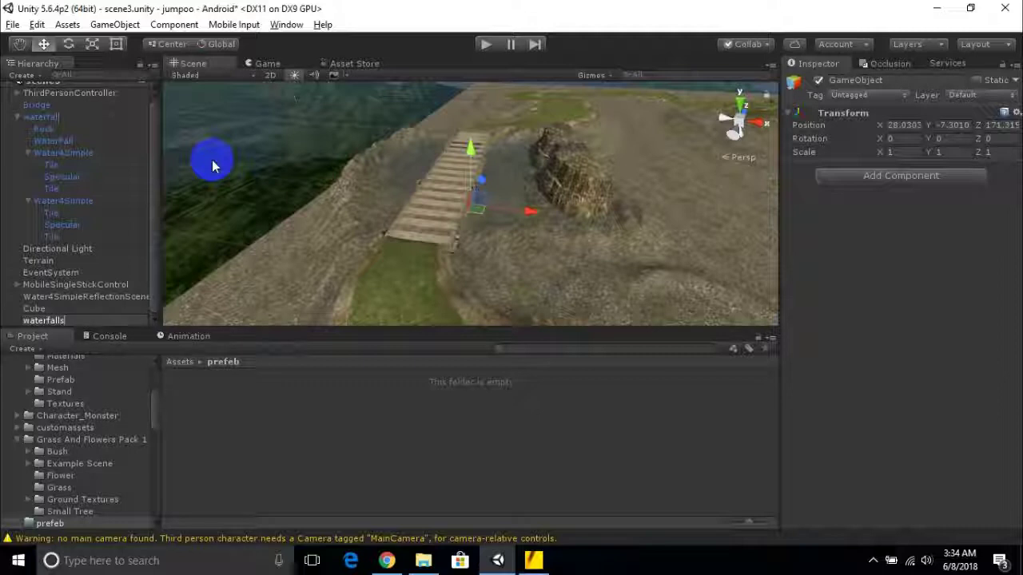
pyautogui.press('Return')
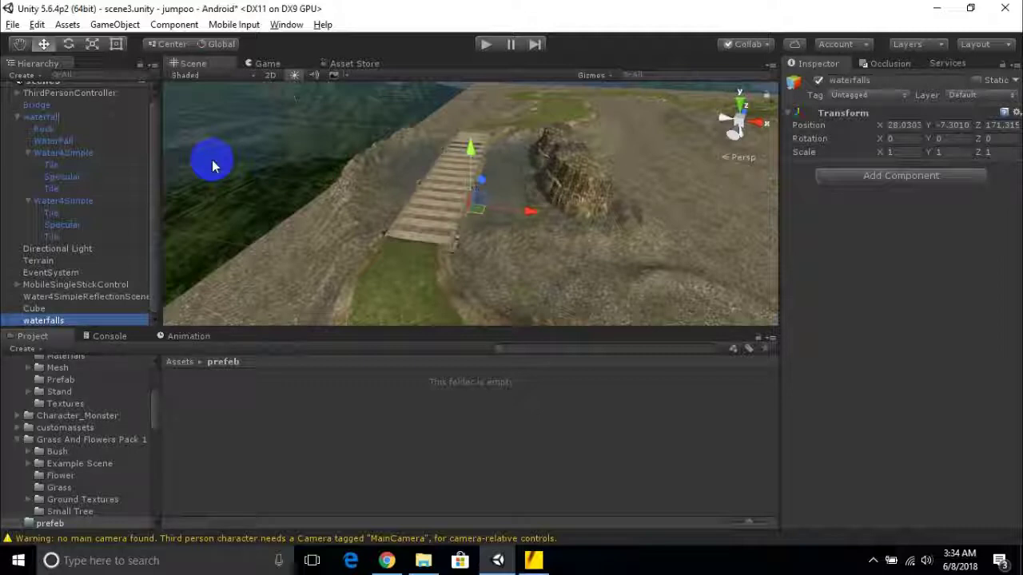
# - Collapse the waterfall object in the hierarchy and make the Cube a child of Bridge
pyautogui.scroll(1, 80, 160)
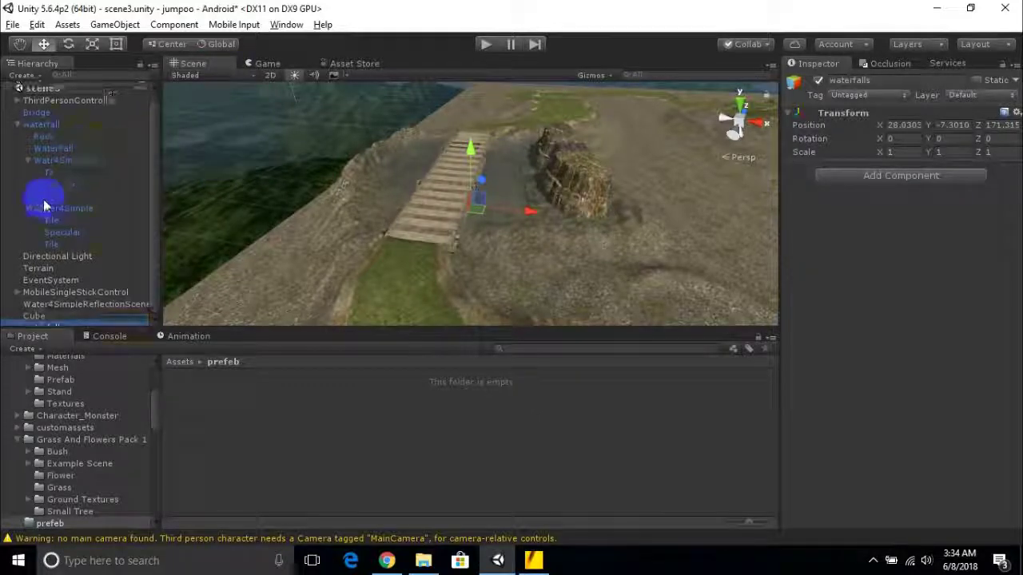
pyautogui.click(32, 124)
pyautogui.scroll(2, 455, 215)
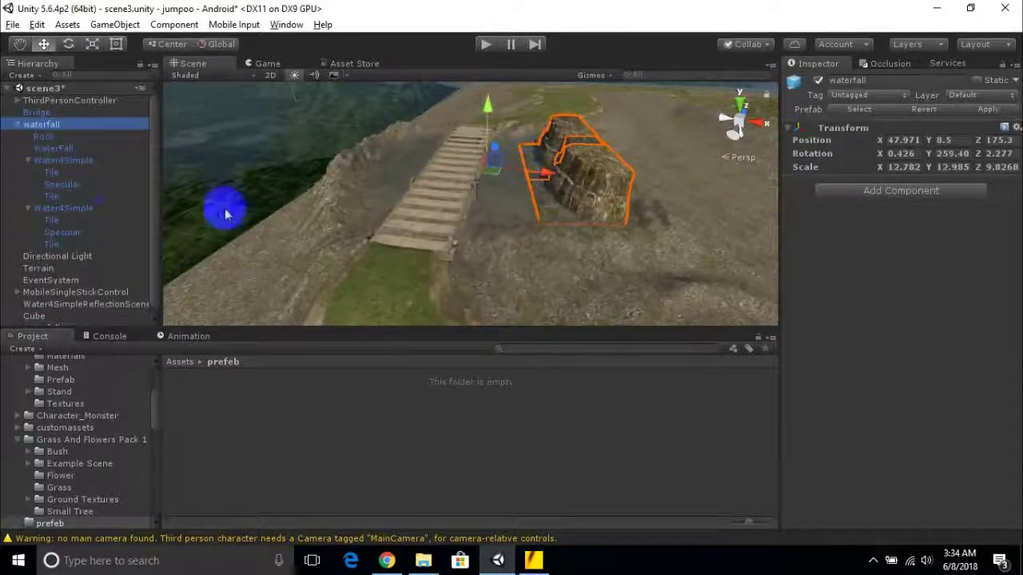
pyautogui.click(18, 126)
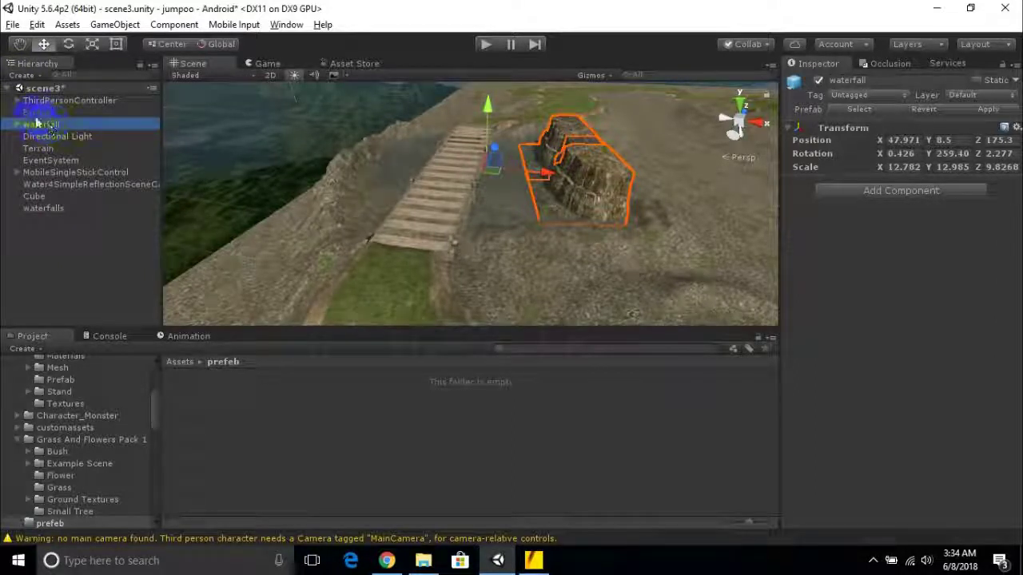
pyautogui.click(35, 197)
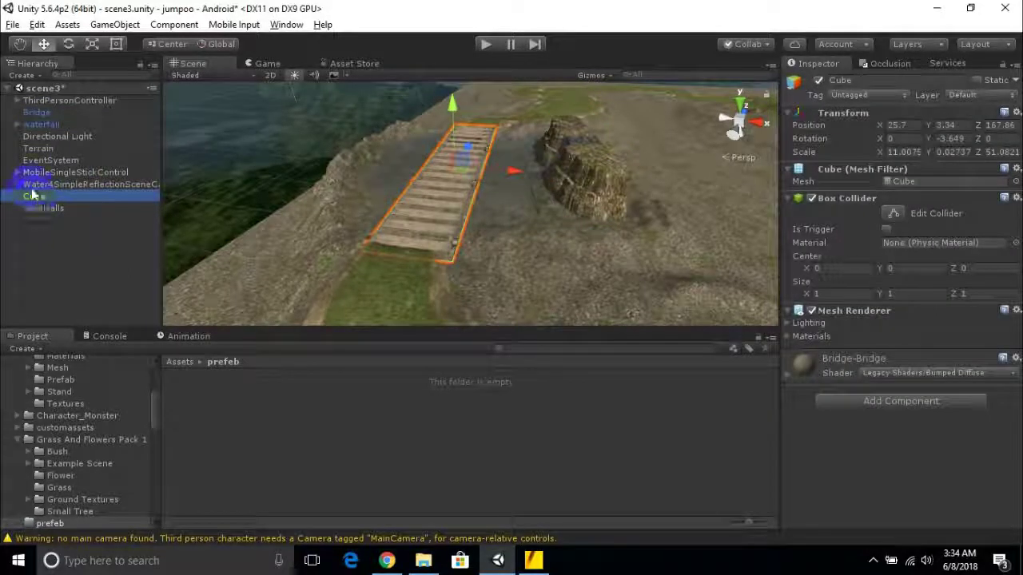
pyautogui.moveTo(39, 199); pyautogui.dragTo(36, 113)
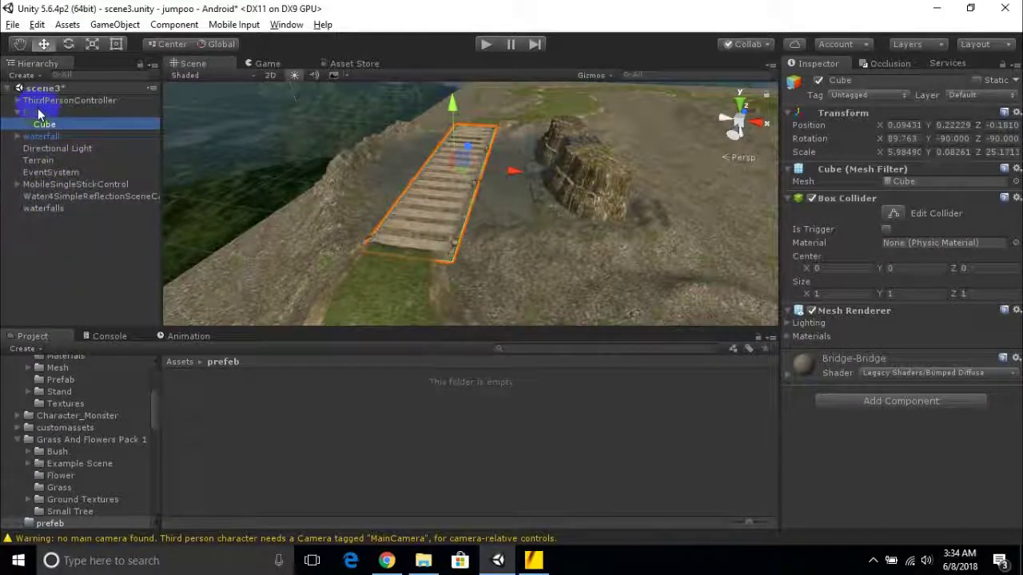
# - Make the Bridge, together with its Cube, a child of the waterfall object
pyautogui.click(37, 113)
pyautogui.moveTo(37, 118)
pyautogui.mouseDown()
pyautogui.moveTo(64, 128)
pyautogui.moveTo(44, 136)
pyautogui.mouseUp()
pyautogui.click(18, 113)
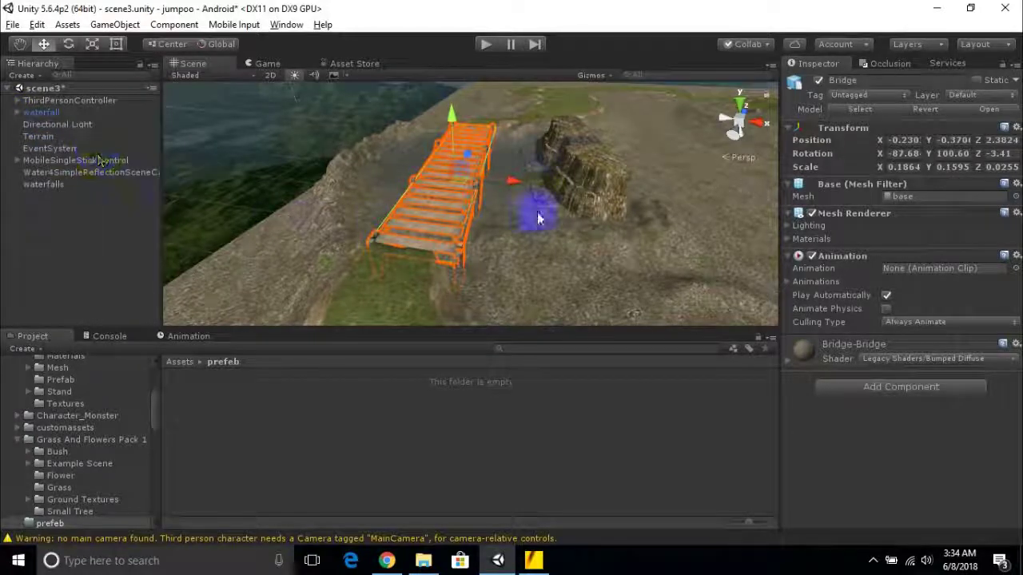
# - Try moving the waterfall group with the bridge along the X axis to 45, and undo the move
pyautogui.click(53, 113)
pyautogui.moveTo(546, 171); pyautogui.dragTo(520, 302)
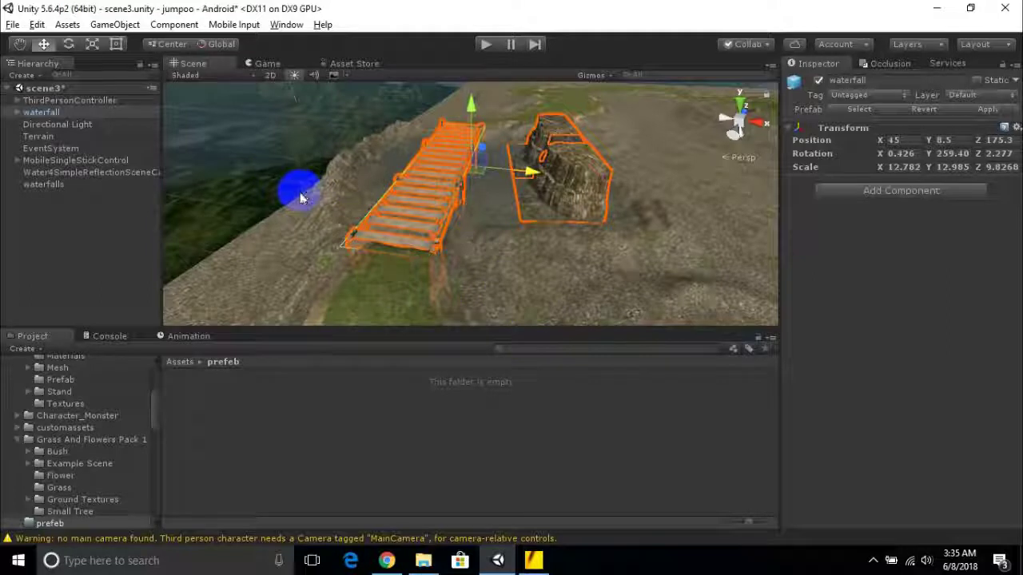
pyautogui.hotkey('ctrl', 'z')
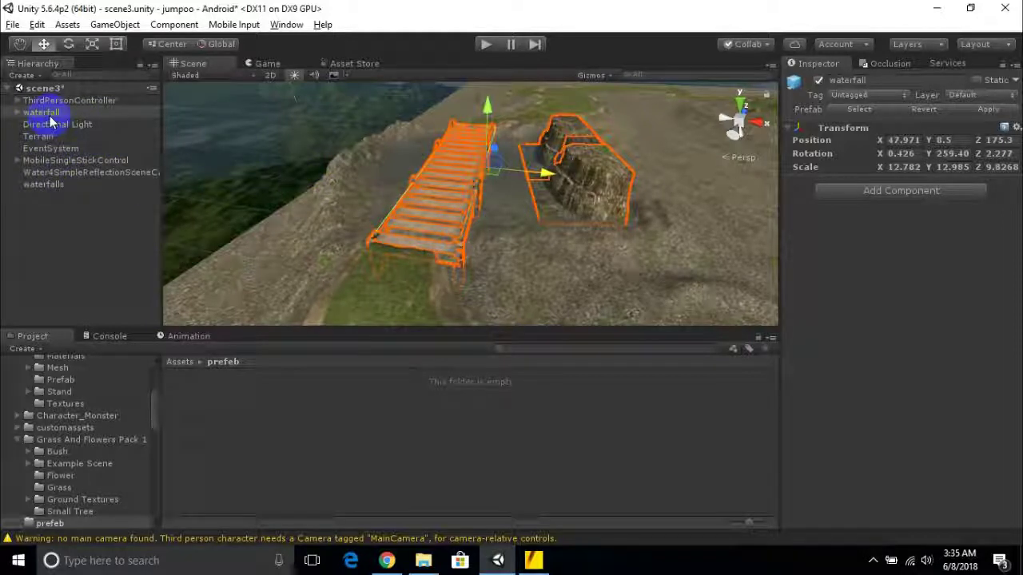
# - Enable the Occluder Static flag for the waterfall group and all of its child objects
pyautogui.click(988, 87)
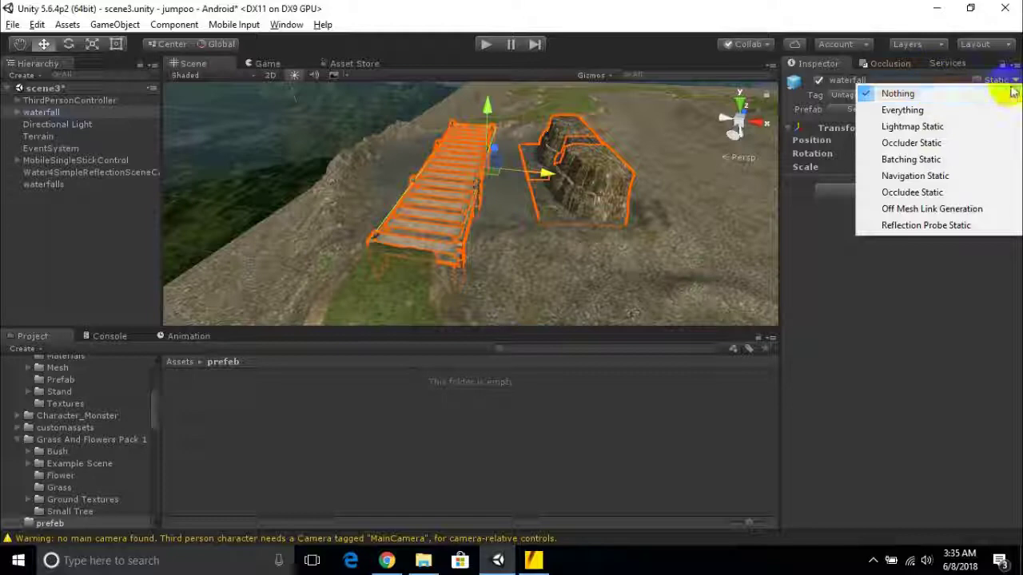
pyautogui.click(915, 143)
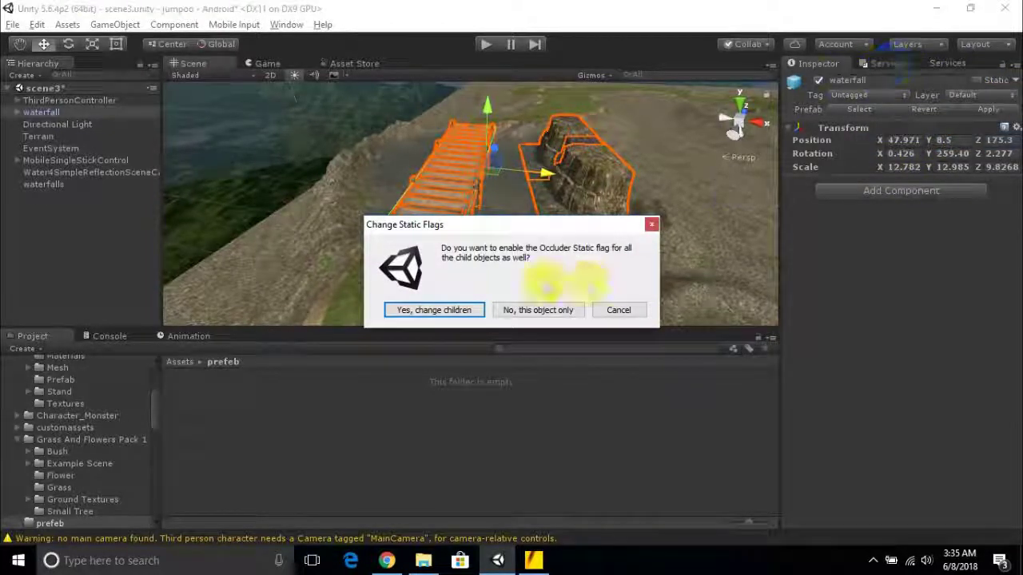
pyautogui.click(475, 310)
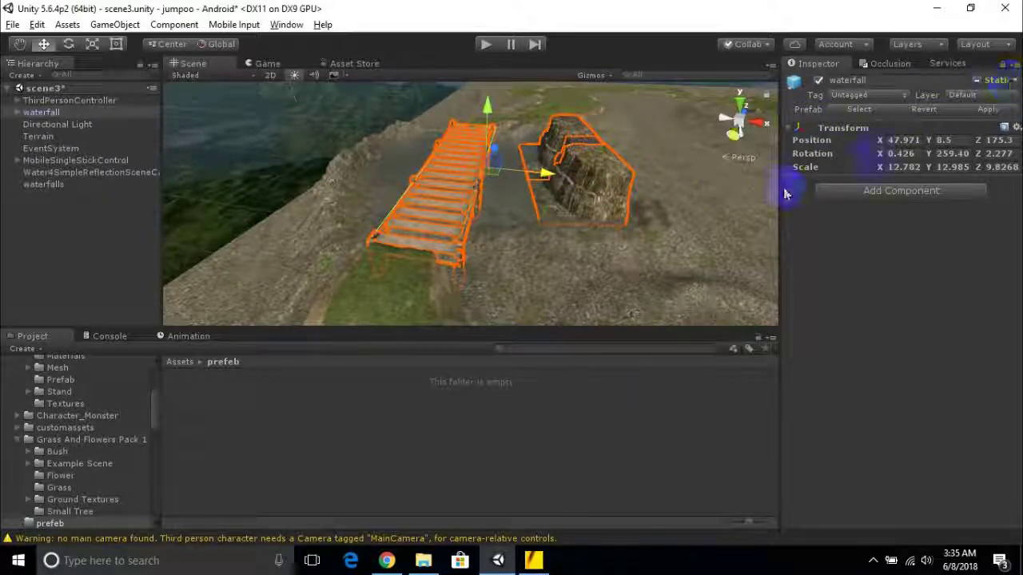
pyautogui.click(1013, 81)
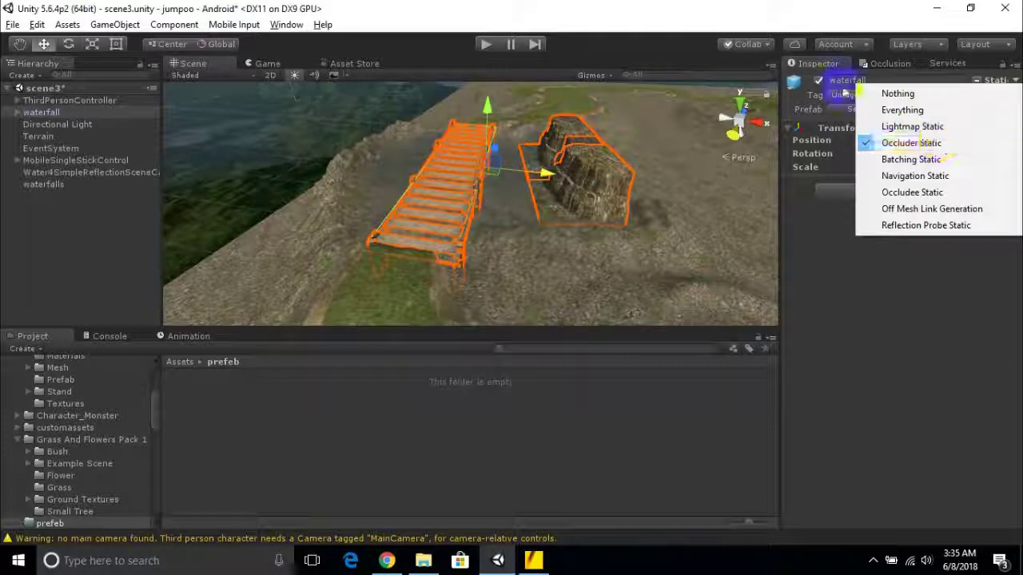
pyautogui.click(679, 16)
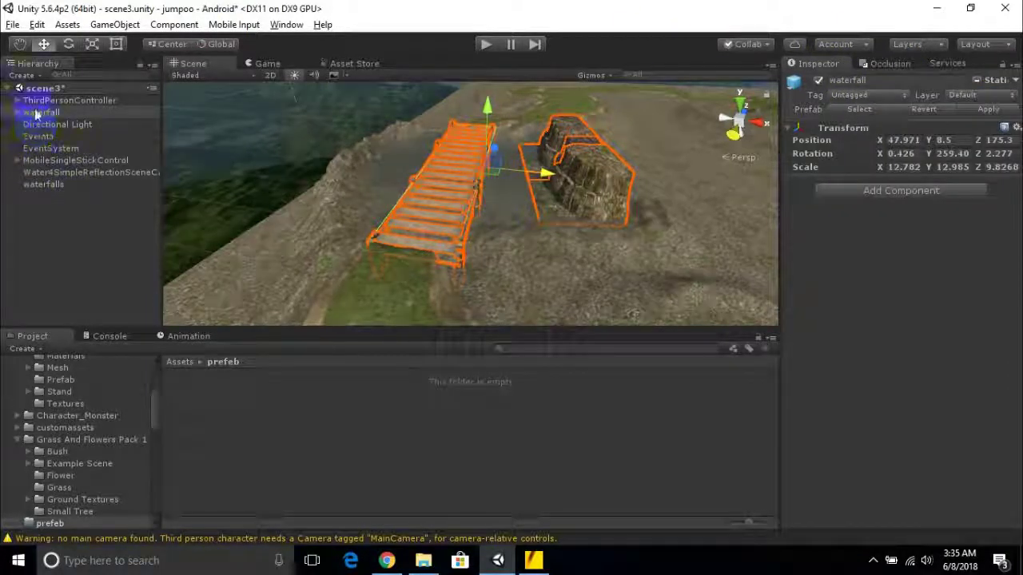
# - Save the waterfall group as a prefab in the prefeb folder and delete the original from the scene
pyautogui.moveTo(37, 118); pyautogui.dragTo(361, 412)
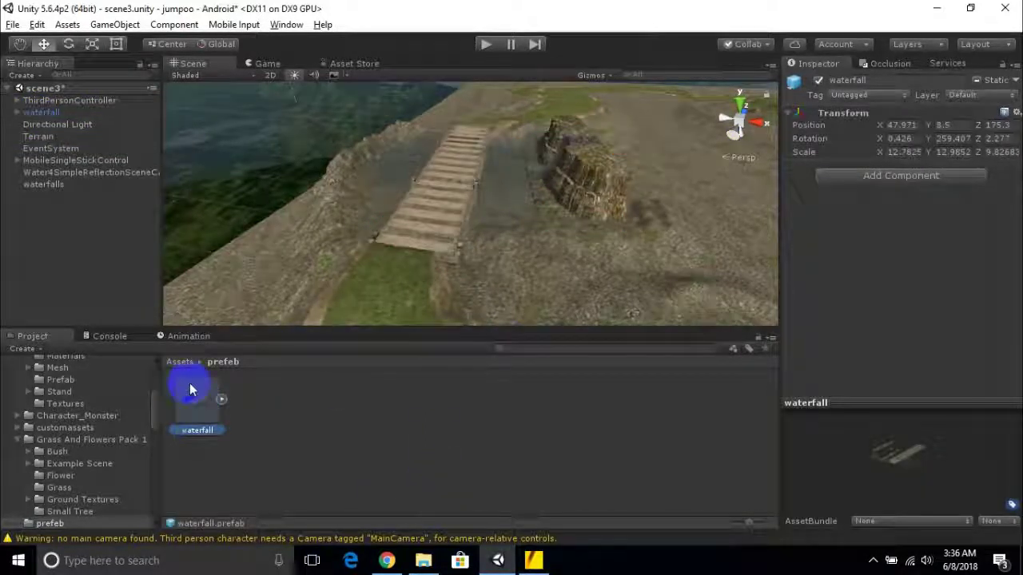
pyautogui.doubleClick(41, 112)
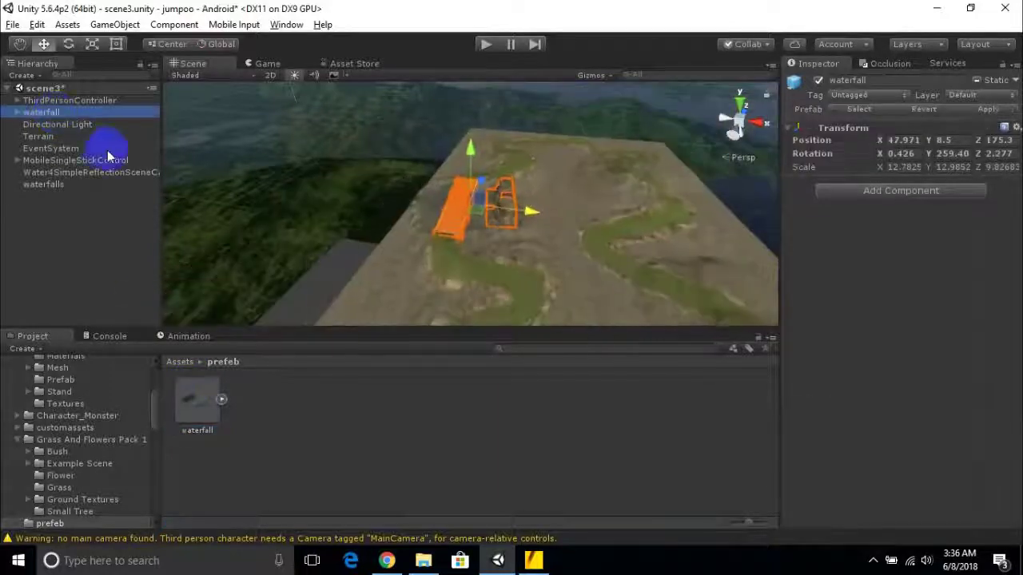
pyautogui.press('Delete')
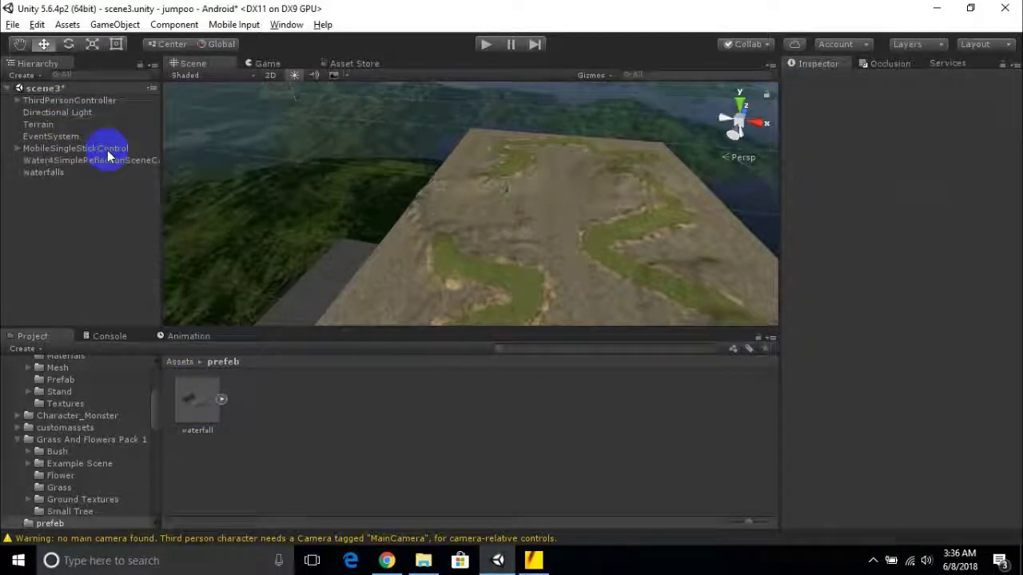
# - Place an instance of the waterfall prefab onto the terrain at the gap between the grass paths
pyautogui.moveTo(107, 151); pyautogui.dragTo(275, 138)
pyautogui.scroll(8, 525, 209)
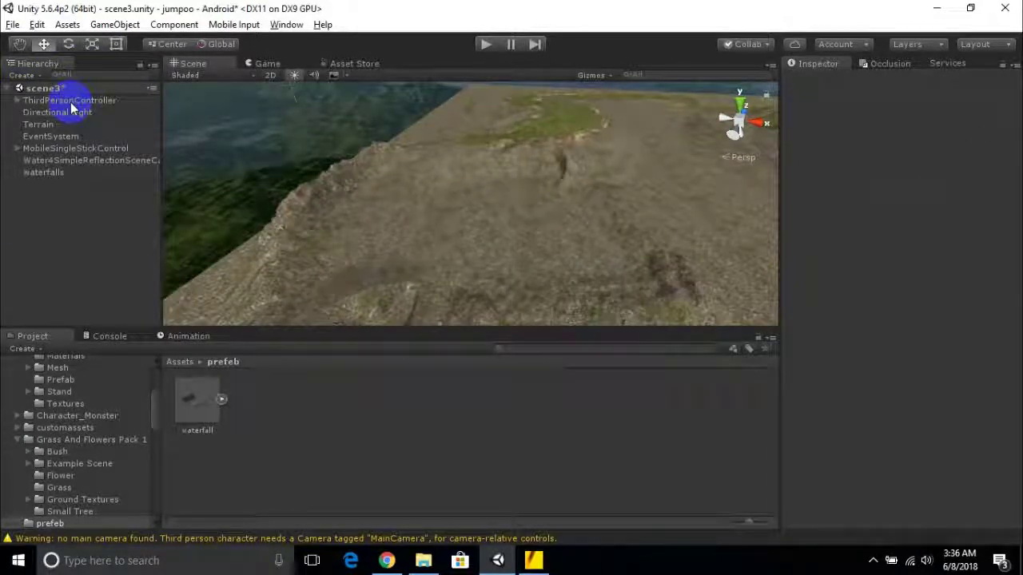
pyautogui.scroll(-3, 357, 210)
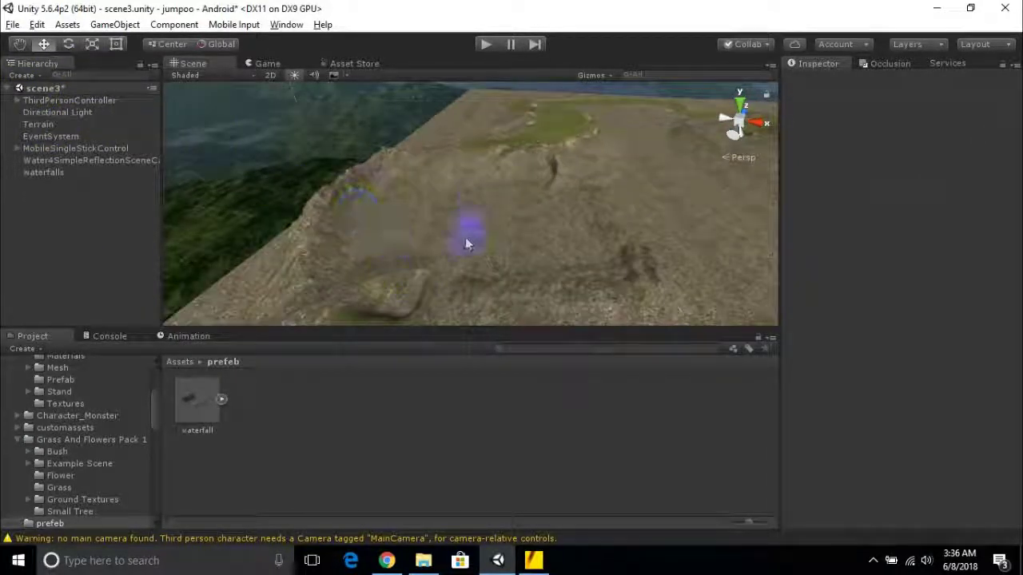
pyautogui.scroll(-2, 542, 219)
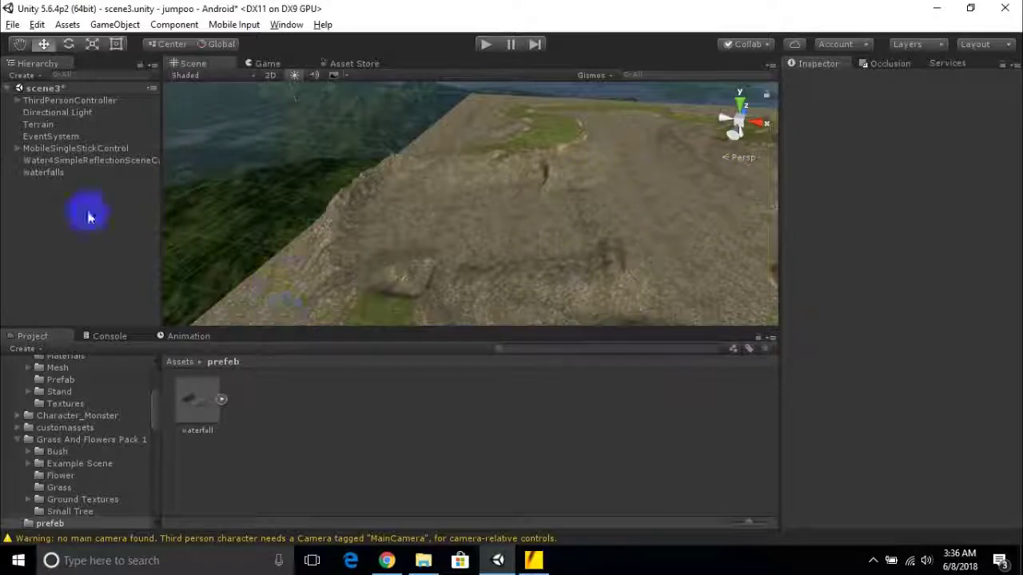
pyautogui.click(184, 404)
pyautogui.moveTo(184, 404); pyautogui.dragTo(556, 192)
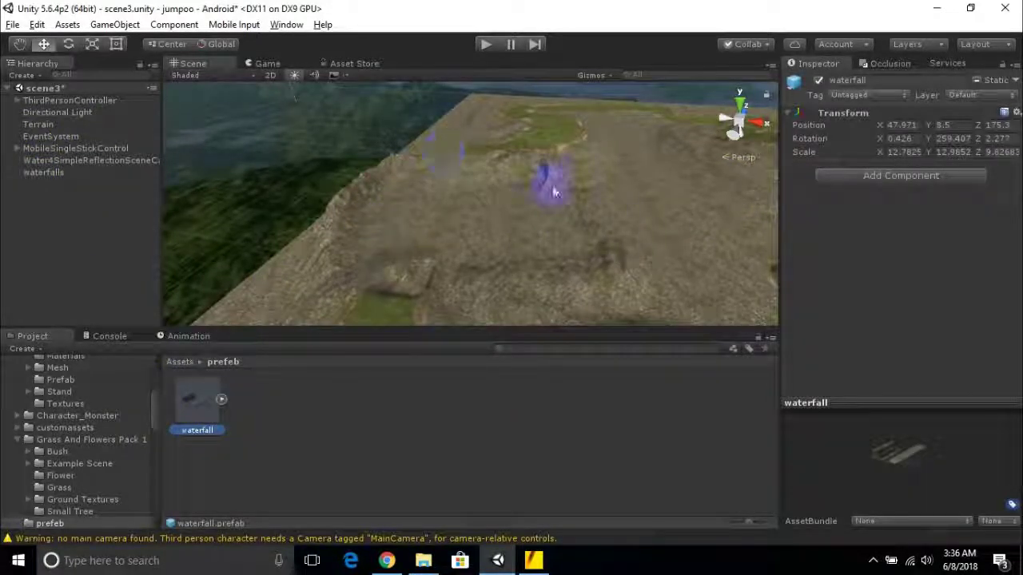
pyautogui.scroll(-2, 577, 242)
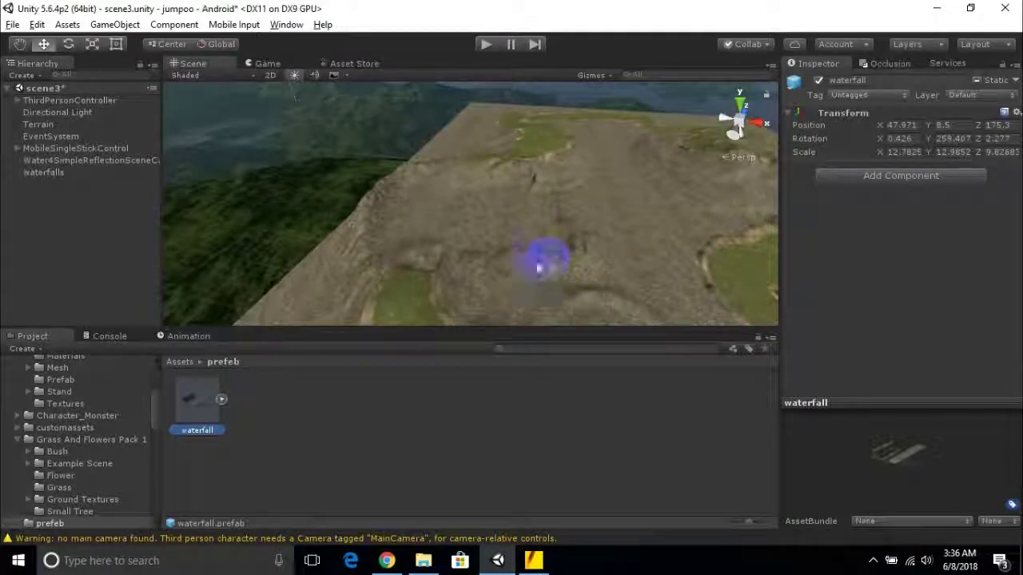
pyautogui.scroll(2, 267, 291)
pyautogui.moveTo(210, 398); pyautogui.dragTo(410, 216)
pyautogui.moveTo(348, 300); pyautogui.dragTo(574, 212)
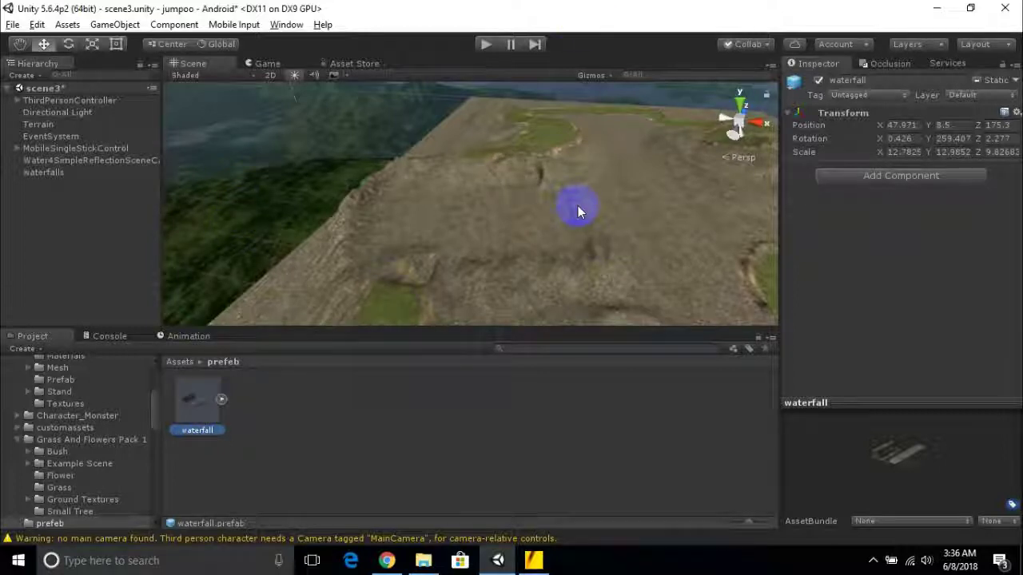
pyautogui.moveTo(578, 210); pyautogui.dragTo(204, 408)
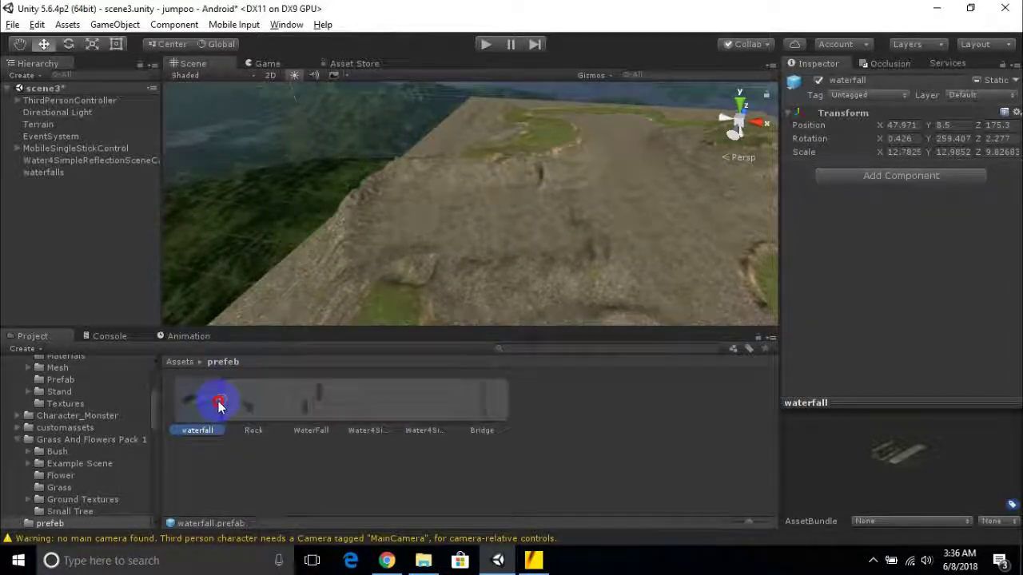
pyautogui.click(222, 400)
pyautogui.moveTo(192, 409); pyautogui.dragTo(499, 250)
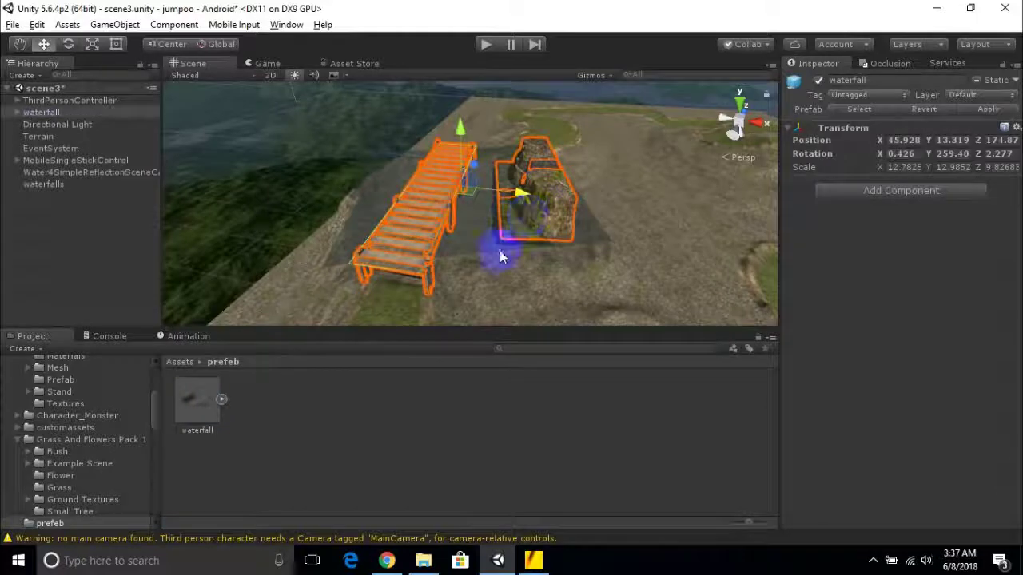
# - Reposition the whole waterfall group to Y 8.4 and Z 176.6 so the bridge sits on the terrain
pyautogui.press('f')
pyautogui.moveTo(363, 236); pyautogui.dragTo(424, 179, button='middle')
pyautogui.click(507, 147)
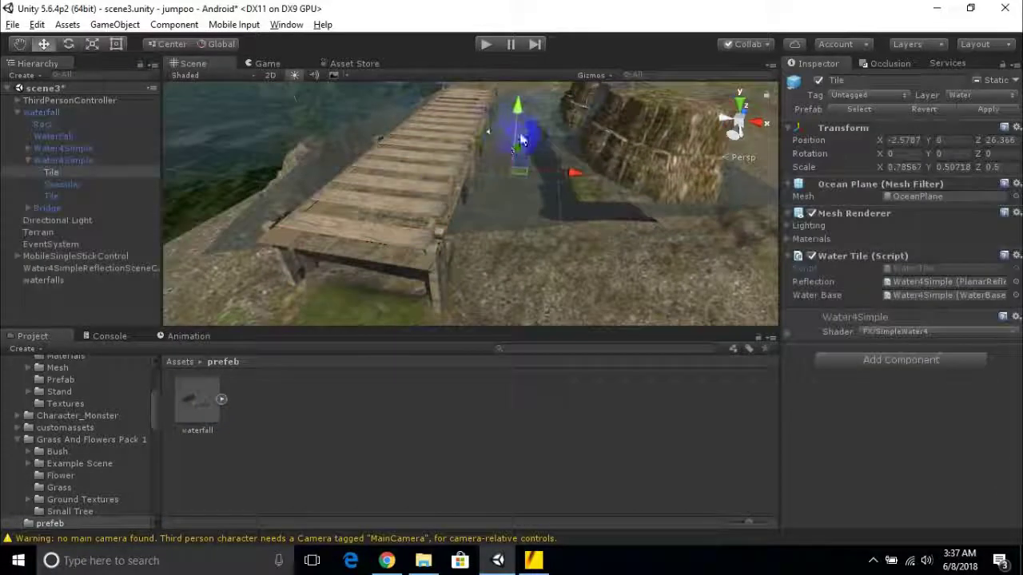
pyautogui.click(519, 118)
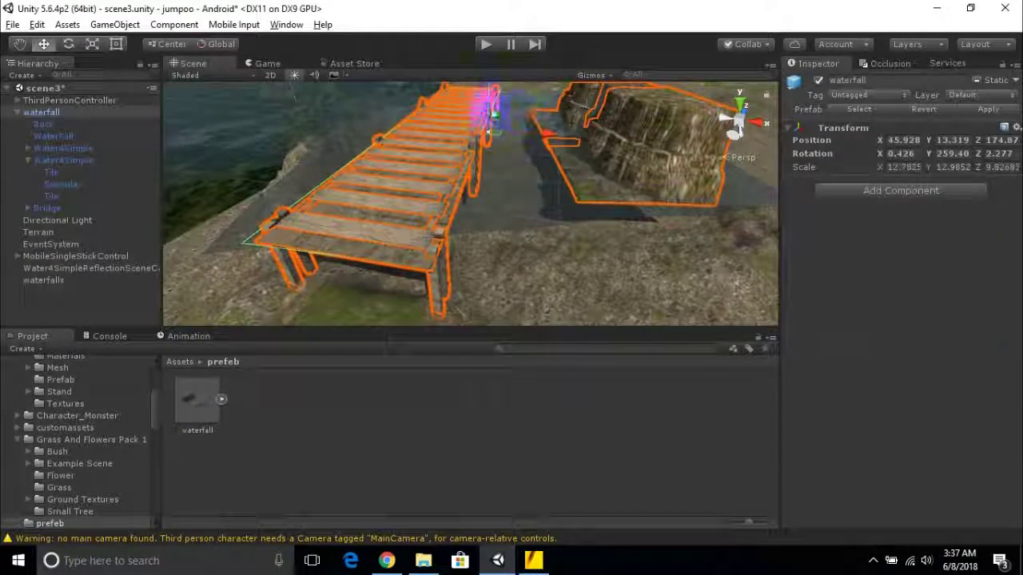
pyautogui.moveTo(493, 100); pyautogui.dragTo(479, 233)
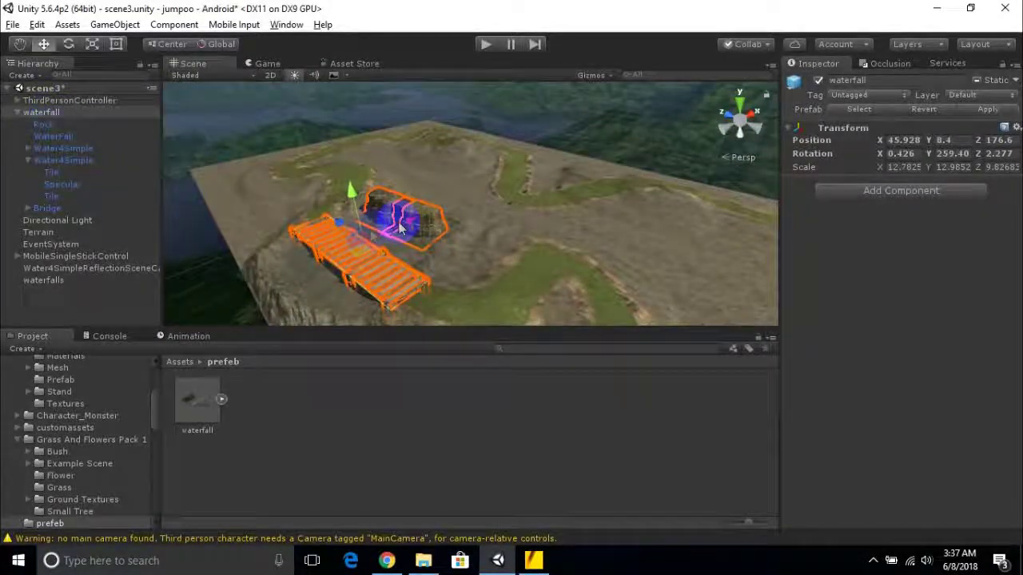
# - Make the waterfall group a child of the waterfalls object and duplicate it
pyautogui.scroll(2, 410, 216)
pyautogui.moveTo(42, 112); pyautogui.dragTo(62, 286)
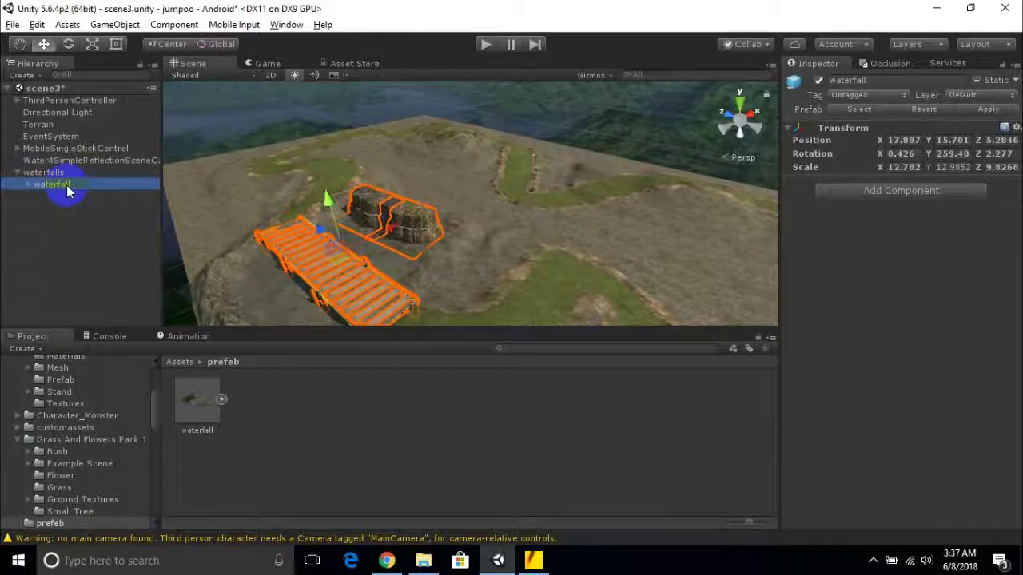
pyautogui.rightClick(66, 185)
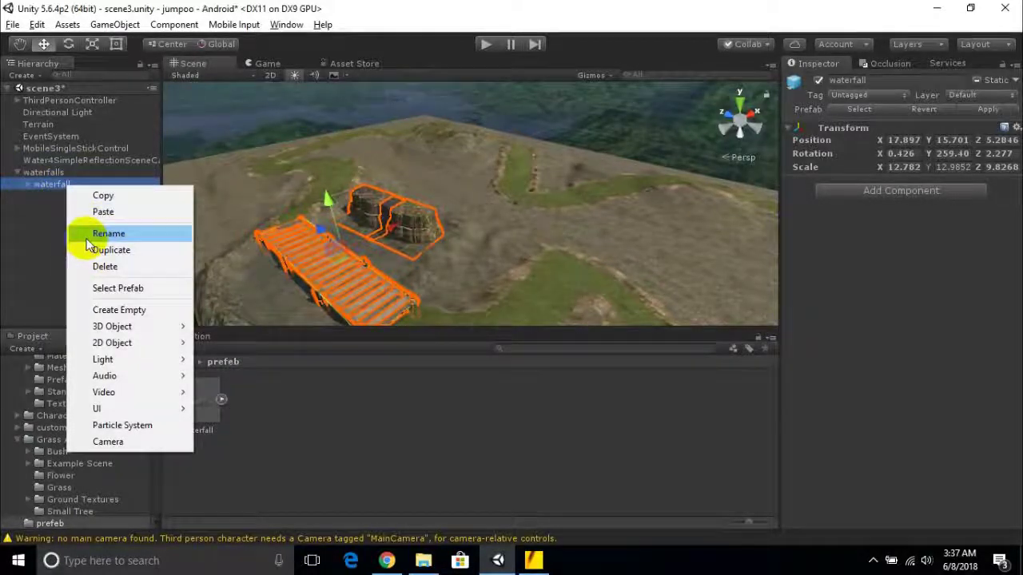
pyautogui.click(35, 191)
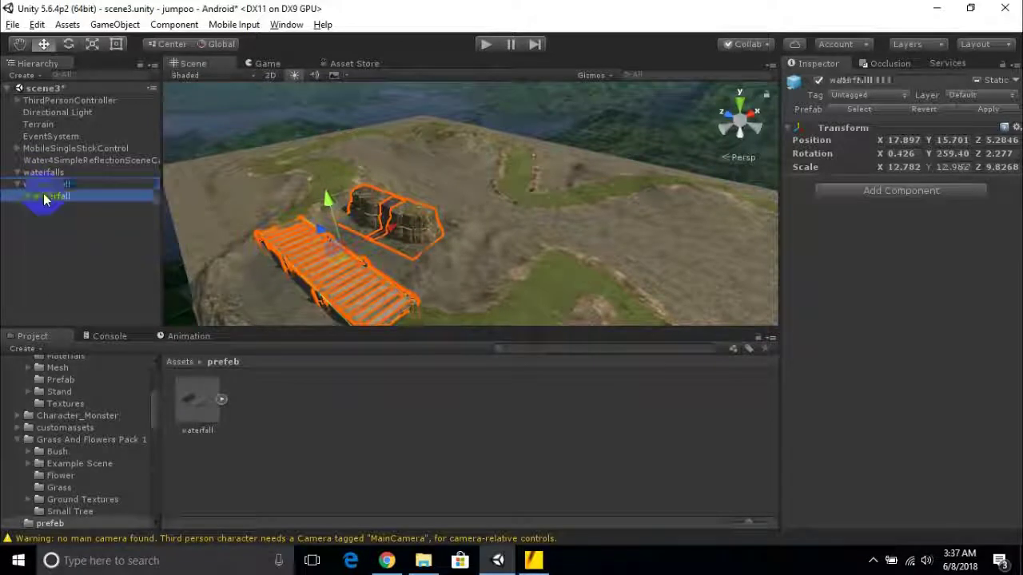
# - Rename the duplicated waterfall group as waterfall2
pyautogui.rightClick(90, 200)
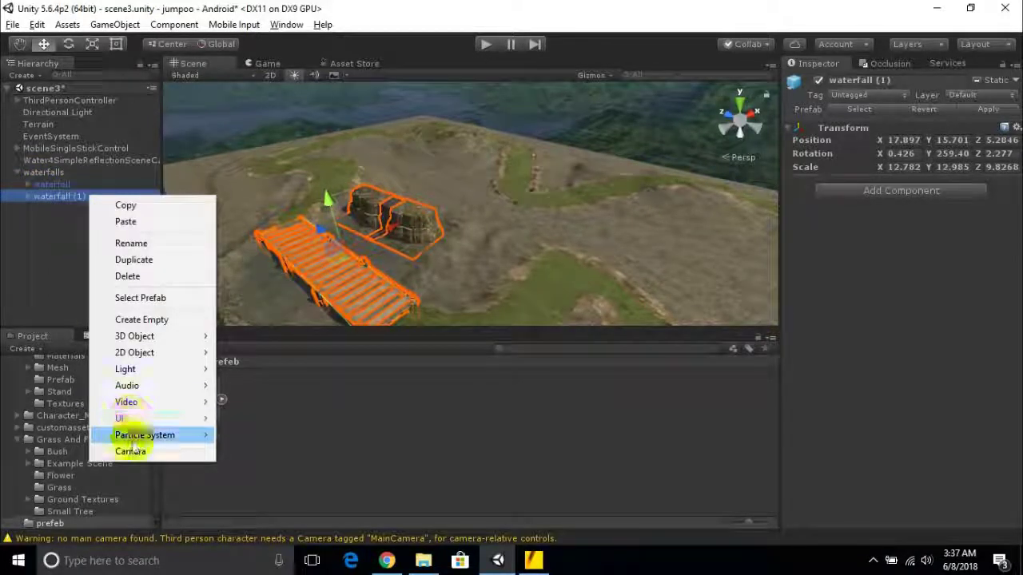
pyautogui.click(134, 245)
pyautogui.click(136, 254)
pyautogui.rightClick(89, 200)
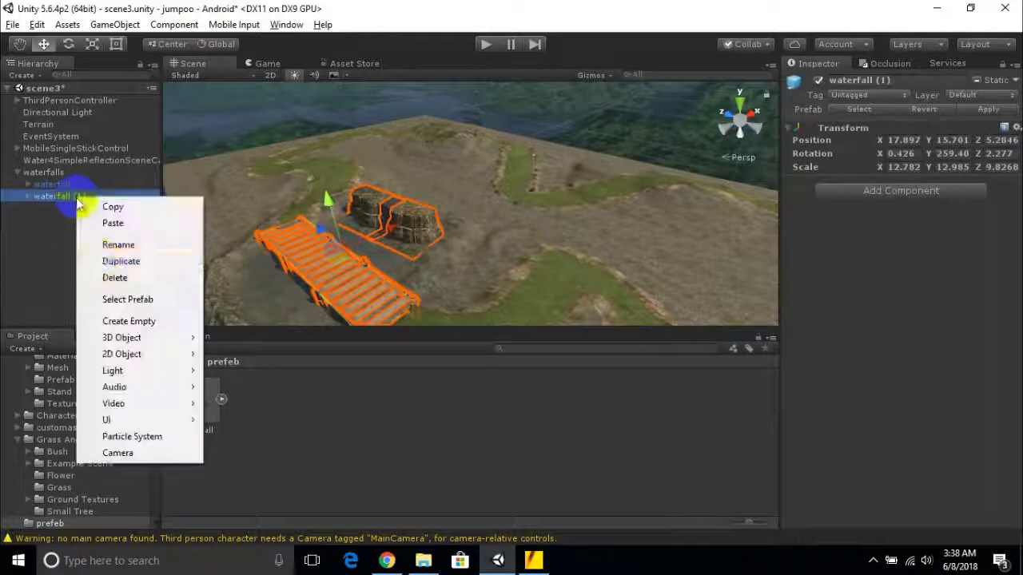
pyautogui.click(112, 243)
pyautogui.press('BackSpace')
pyautogui.press('BackSpace')
pyautogui.press('BackSpace')
pyautogui.press('BackSpace')
pyautogui.write('2')
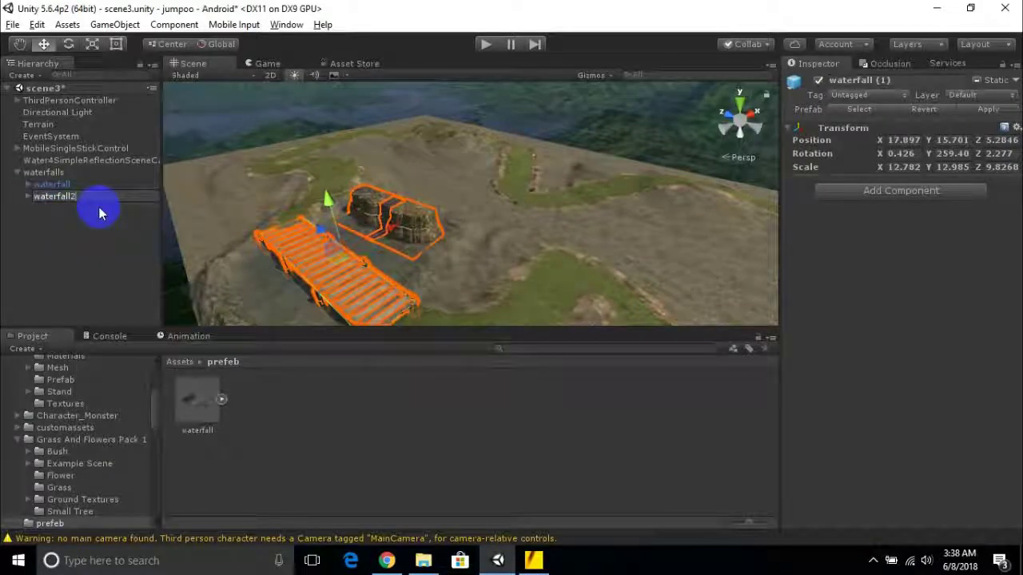
pyautogui.press('Return')
# - Move waterfall2 away from the original onto the open terrain and turn it to a Y rotation of about 310.7
pyautogui.keyDown('alt'); pyautogui.moveTo(275, 255); pyautogui.dragTo(402, 253); pyautogui.keyUp('alt')
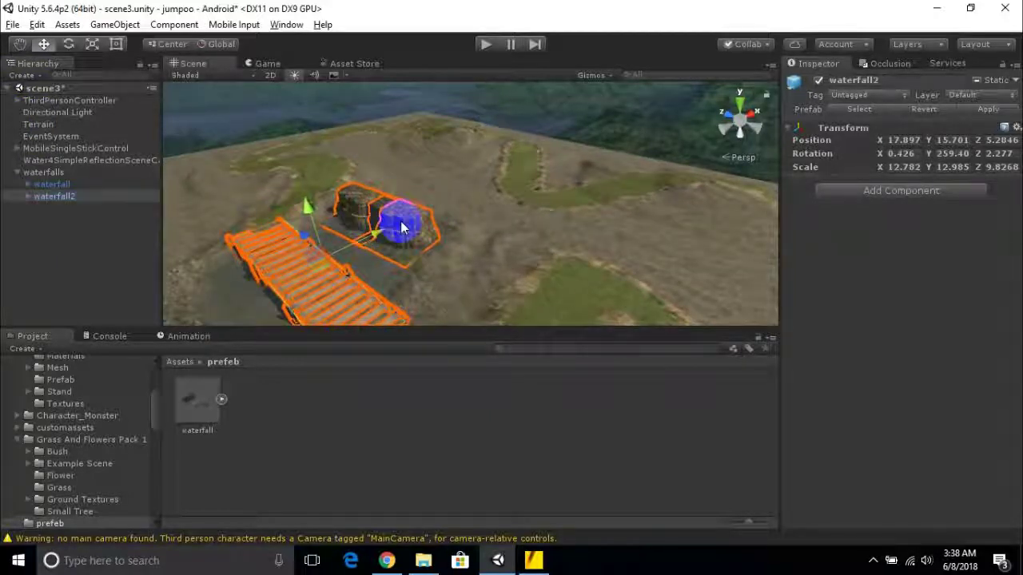
pyautogui.click(392, 254)
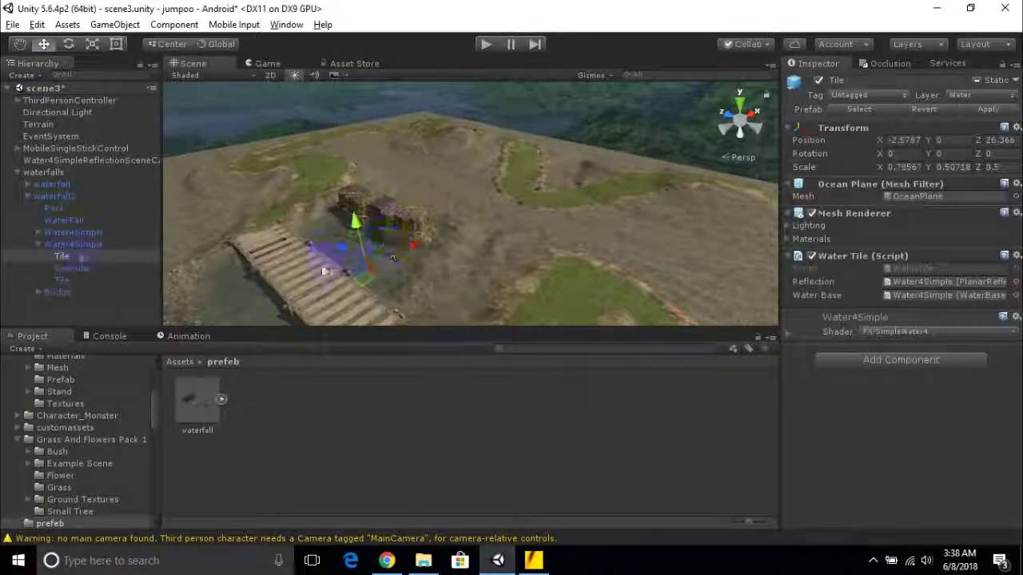
pyautogui.click(394, 248)
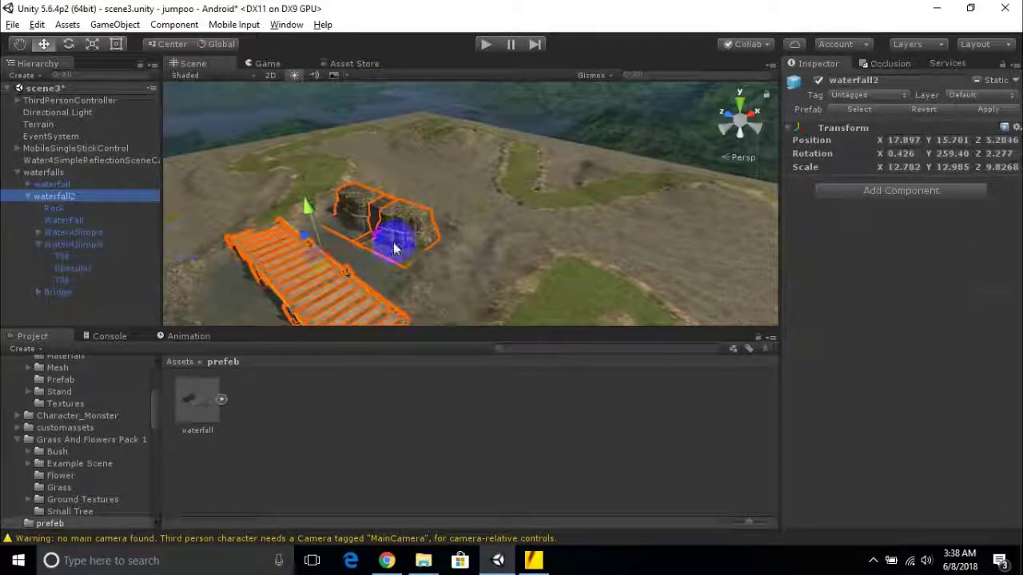
pyautogui.keyDown('alt'); pyautogui.moveTo(372, 243); pyautogui.dragTo(532, 165); pyautogui.keyUp('alt')
pyautogui.click(520, 205)
pyautogui.keyDown('alt'); pyautogui.moveTo(520, 206); pyautogui.dragTo(110, 159); pyautogui.keyUp('alt')
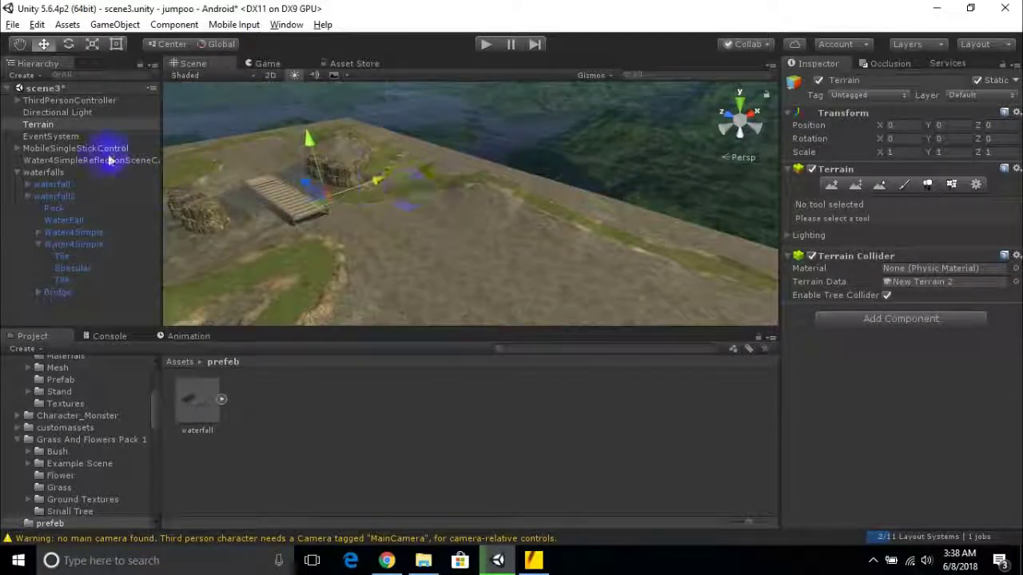
pyautogui.click(59, 233)
pyautogui.click(53, 200)
pyautogui.keyDown('alt'); pyautogui.moveTo(526, 184); pyautogui.dragTo(424, 220); pyautogui.keyUp('alt')
pyautogui.moveTo(317, 183); pyautogui.dragTo(460, 189)
pyautogui.press('e')
pyautogui.moveTo(405, 282); pyautogui.dragTo(281, 284)
pyautogui.click(121, 299)
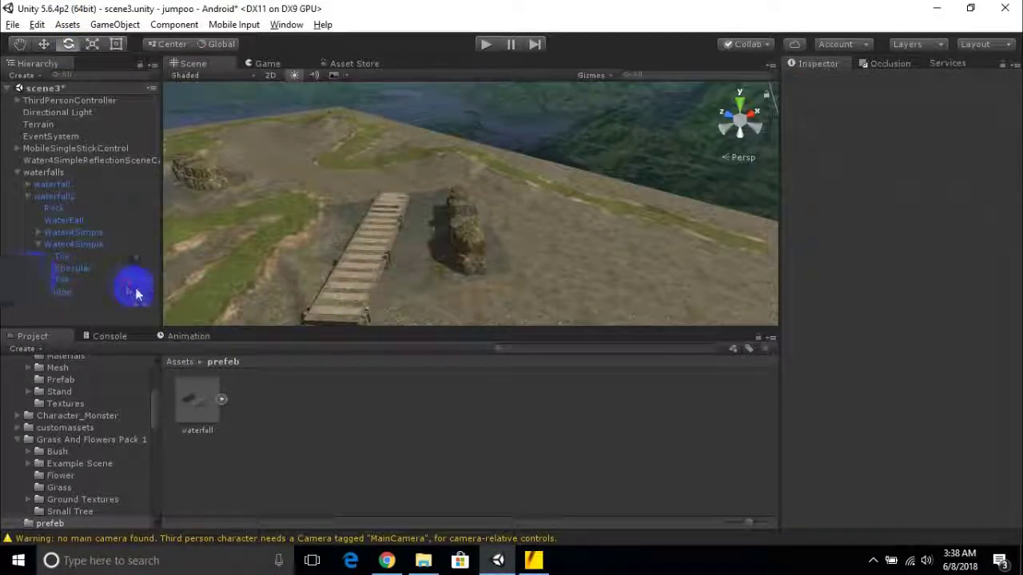
# - Rotate waterfall2 further around its vertical axis to a Y rotation of about 453
pyautogui.click(397, 281)
pyautogui.keyDown('alt'); pyautogui.moveTo(390, 219); pyautogui.dragTo(460, 248); pyautogui.keyUp('alt')
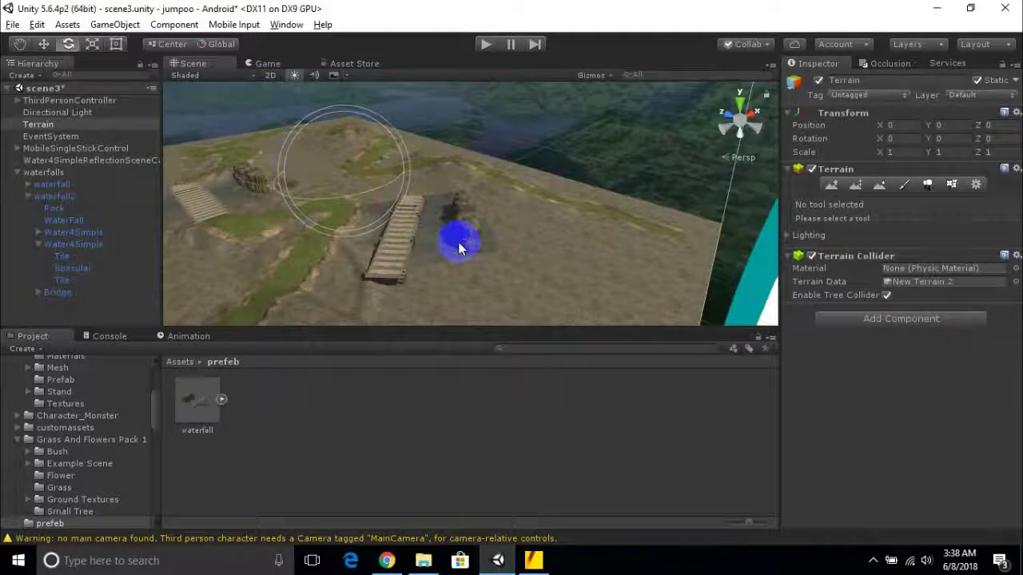
pyautogui.click(458, 244)
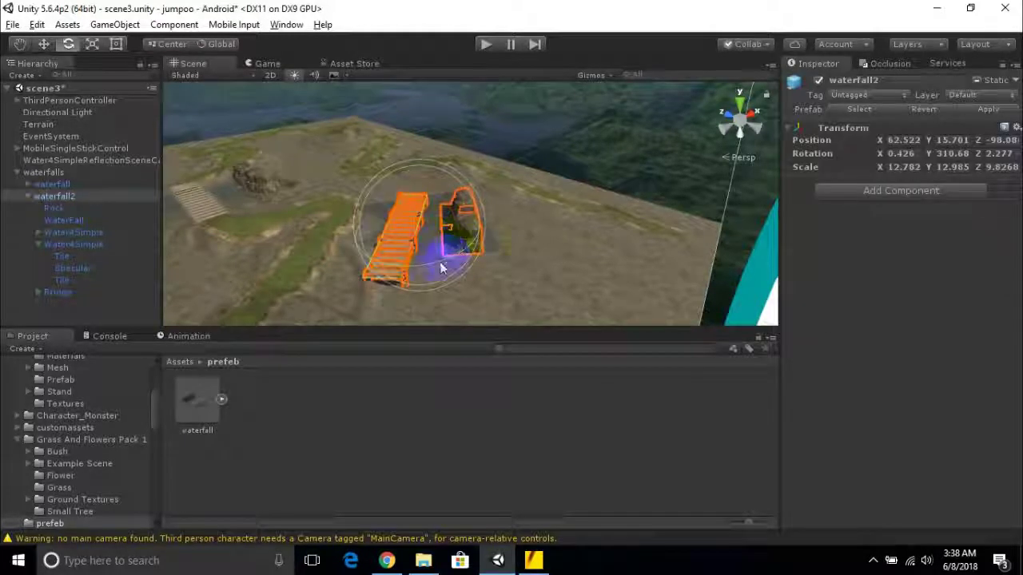
pyautogui.moveTo(442, 257); pyautogui.dragTo(30, 297)
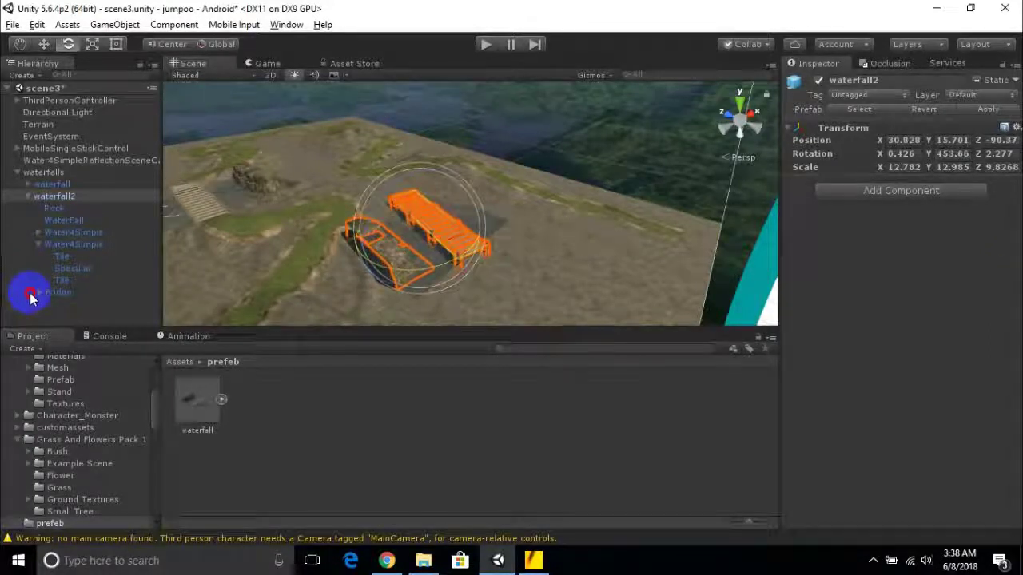
# - Move waterfall2 across the terrain toward the grass path that runs along the terrain's edge
pyautogui.click(49, 48)
pyautogui.scroll(2, 461, 294)
pyautogui.moveTo(349, 271); pyautogui.dragTo(469, 242)
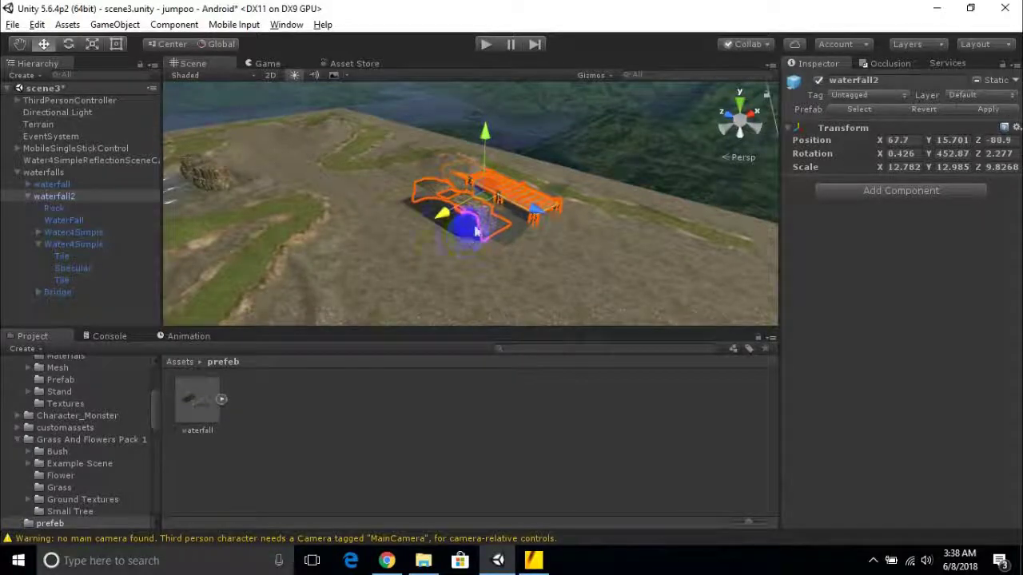
pyautogui.scroll(4, 484, 231)
pyautogui.moveTo(484, 232); pyautogui.dragTo(335, 243, button='middle')
pyautogui.moveTo(358, 207); pyautogui.dragTo(310, 184)
# - Position waterfall2 at about X 81.9 and Z -83.8 so its bridge lies over the grass path
pyautogui.moveTo(300, 241); pyautogui.dragTo(445, 297, button='middle')
pyautogui.keyDown('alt'); pyautogui.moveTo(445, 297); pyautogui.dragTo(526, 285); pyautogui.keyUp('alt')
pyautogui.moveTo(526, 286); pyautogui.dragTo(505, 298, button='middle')
pyautogui.click(475, 239)
pyautogui.keyDown('alt'); pyautogui.moveTo(483, 223); pyautogui.dragTo(548, 256); pyautogui.keyUp('alt')
pyautogui.click(548, 255)
pyautogui.moveTo(440, 210); pyautogui.dragTo(504, 263)
pyautogui.moveTo(482, 254); pyautogui.dragTo(346, 234, button='middle')
pyautogui.moveTo(440, 239); pyautogui.dragTo(531, 226)
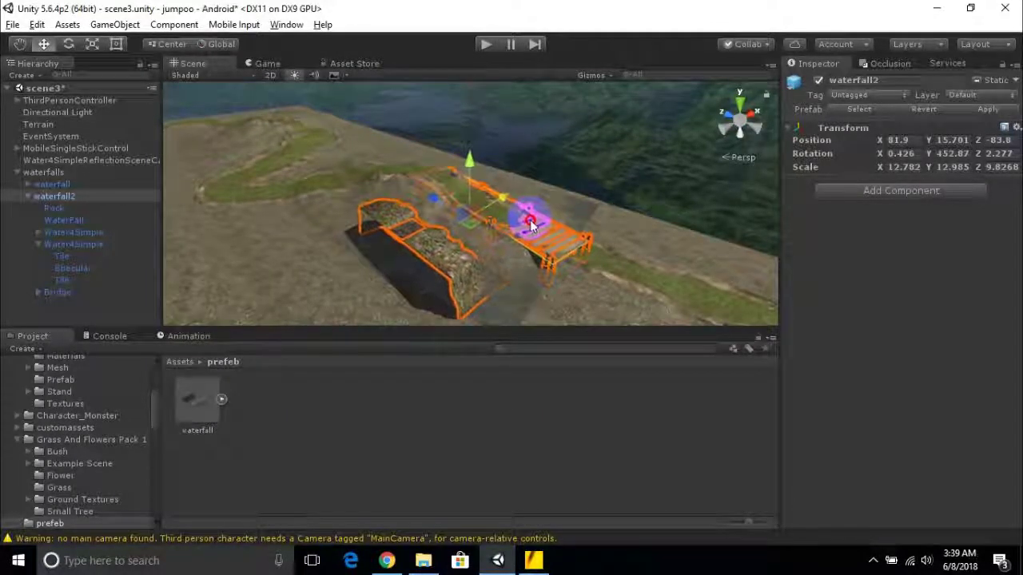
# - Rotate waterfall2 to a Y rotation of about 443.6 to line its bridge up with the grass path
pyautogui.scroll(5, 519, 279)
pyautogui.keyDown('alt'); pyautogui.moveTo(519, 280); pyautogui.dragTo(319, 196); pyautogui.keyUp('alt')
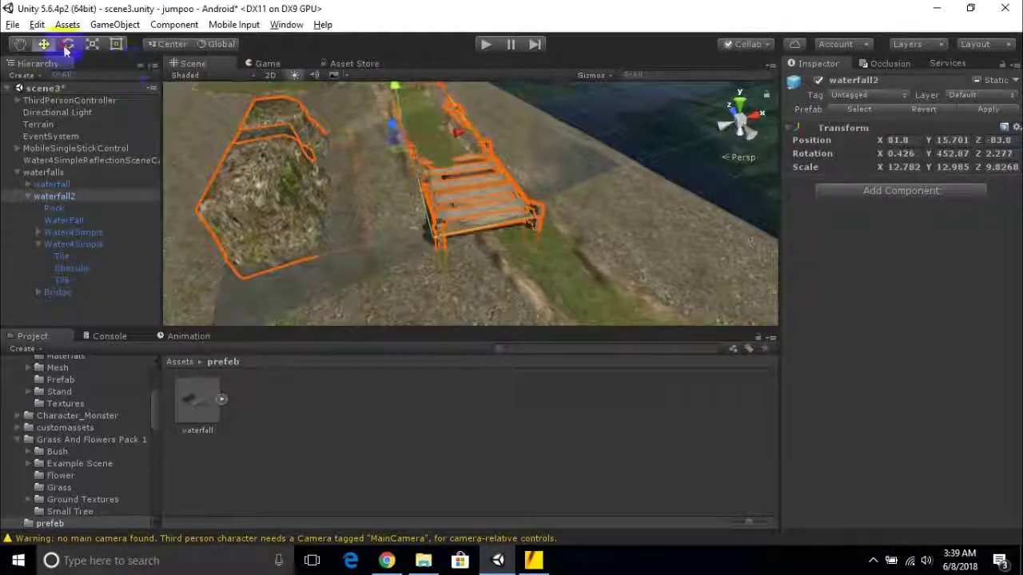
pyautogui.moveTo(421, 229); pyautogui.dragTo(426, 256)
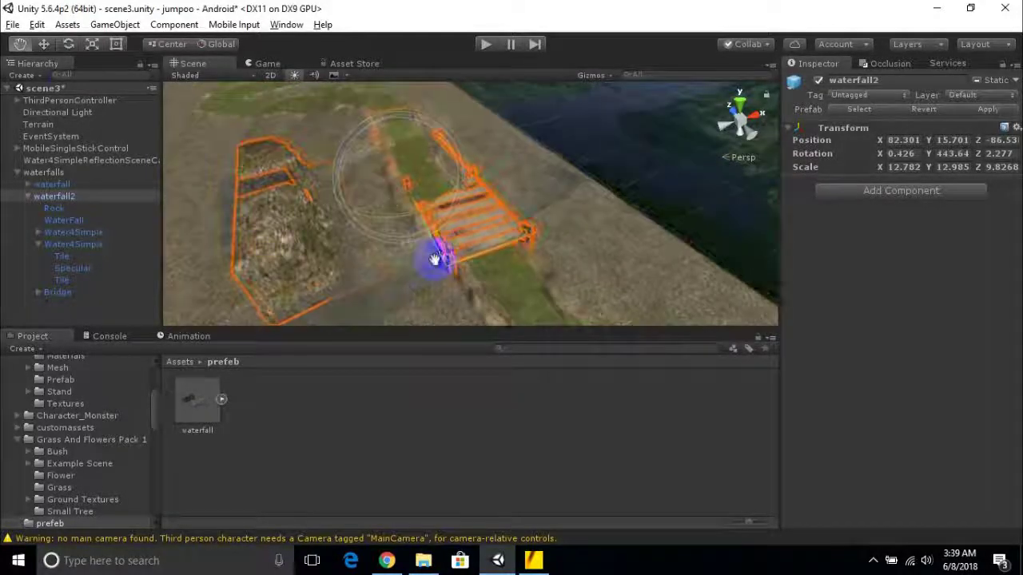
pyautogui.keyDown('alt'); pyautogui.moveTo(480, 208); pyautogui.dragTo(519, 117); pyautogui.keyUp('alt')
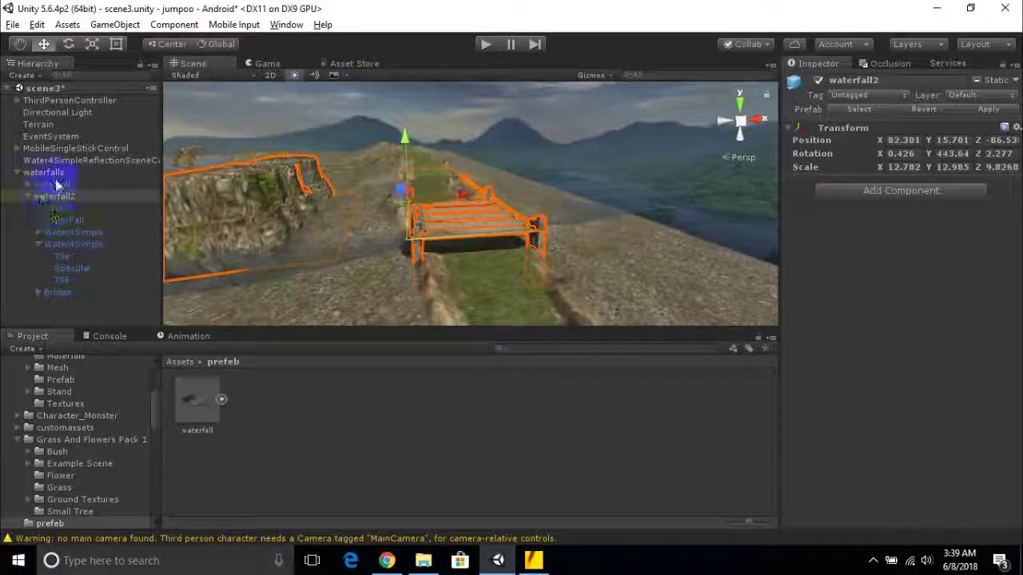
# - Lower waterfall2 to Y 13.5 so its bridge sits at the level of the grass path
pyautogui.doubleClick(50, 173)
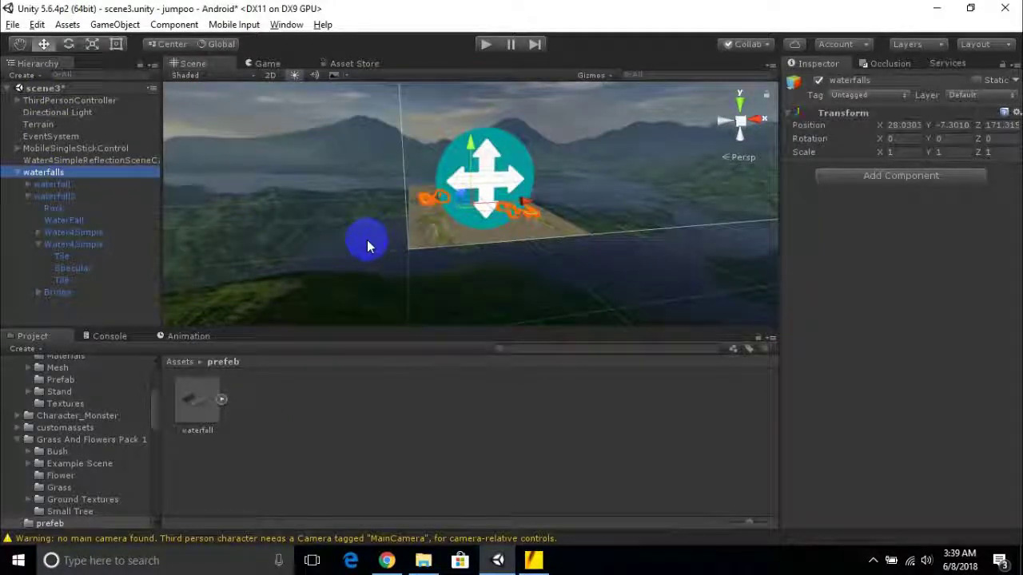
pyautogui.click(50, 195)
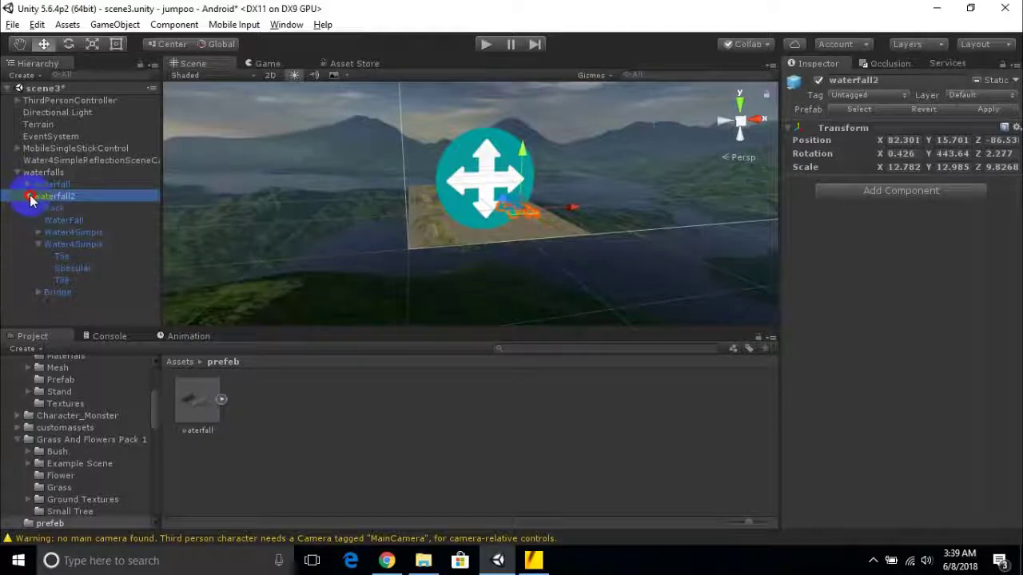
pyautogui.scroll(3, 455, 265)
pyautogui.keyDown('alt'); pyautogui.moveTo(461, 194); pyautogui.dragTo(520, 133); pyautogui.keyUp('alt')
pyautogui.keyDown('alt'); pyautogui.scroll(3, 263, 239); pyautogui.keyUp('alt')
pyautogui.scroll(5, 521, 134)
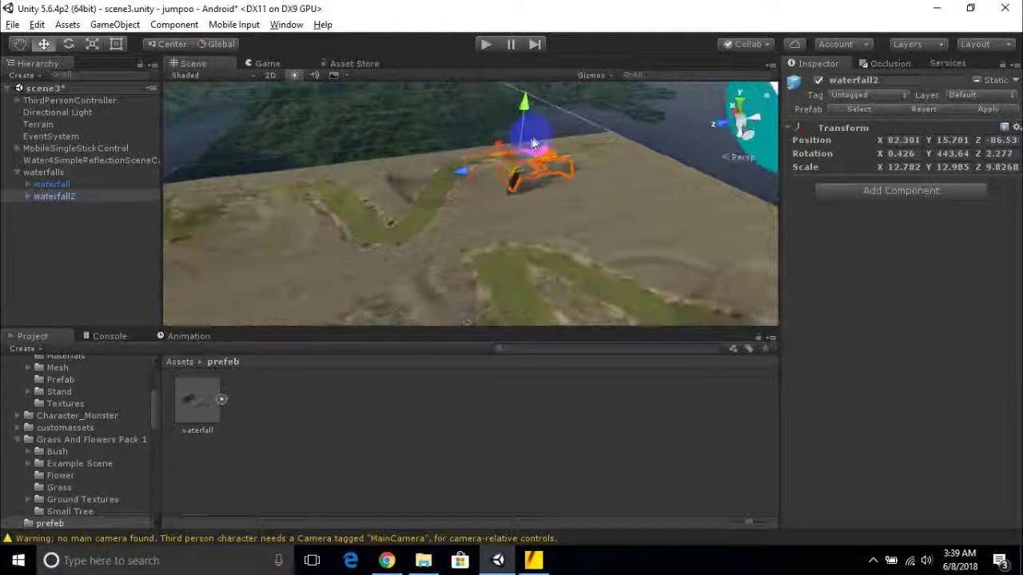
pyautogui.moveTo(536, 148); pyautogui.dragTo(387, 220, button='middle')
pyautogui.scroll(6, 472, 192)
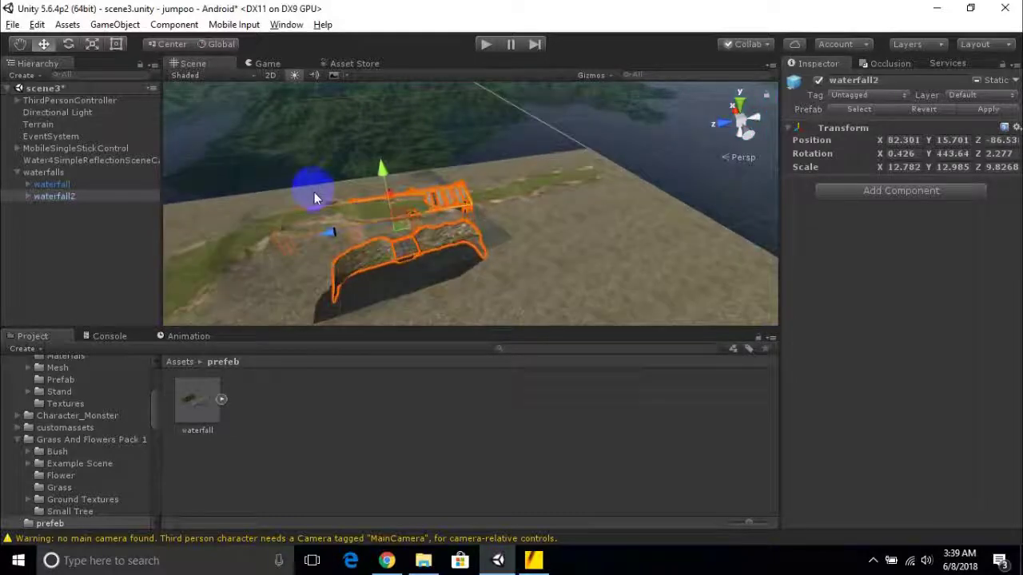
pyautogui.keyDown('alt'); pyautogui.moveTo(315, 204); pyautogui.dragTo(433, 216); pyautogui.keyUp('alt')
pyautogui.click(388, 210)
pyautogui.moveTo(389, 210); pyautogui.dragTo(420, 200, button='middle')
pyautogui.click(128, 196)
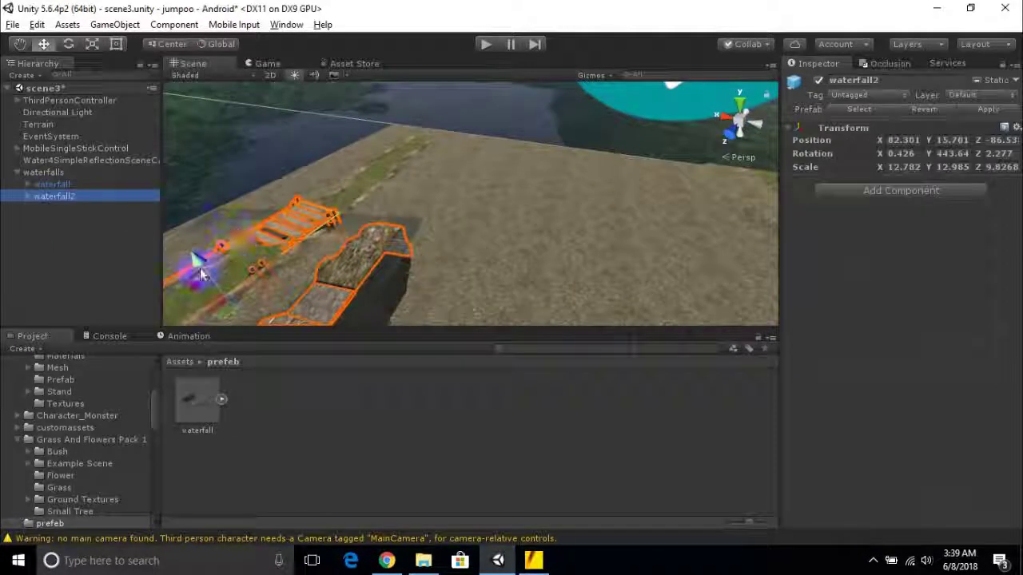
pyautogui.moveTo(199, 269); pyautogui.dragTo(200, 276)
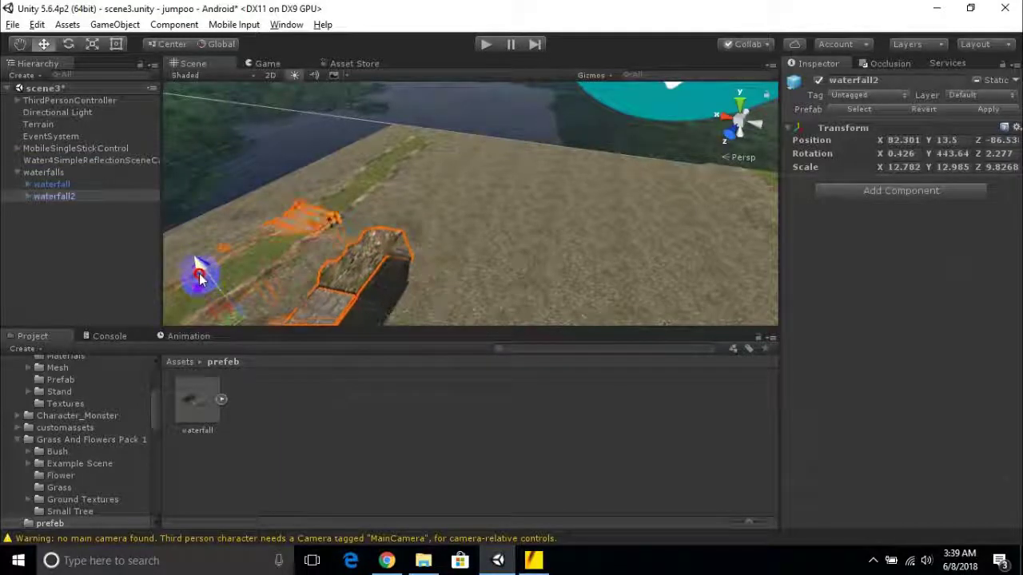
# - Lower the terrain beneath the second bridge with the Raise/Lower Terrain tool at brush size 27 and opacity 32
pyautogui.scroll(-2, 343, 269)
pyautogui.click(473, 166)
pyautogui.scroll(-1, 421, 239)
pyautogui.moveTo(421, 239); pyautogui.dragTo(279, 266, button='middle')
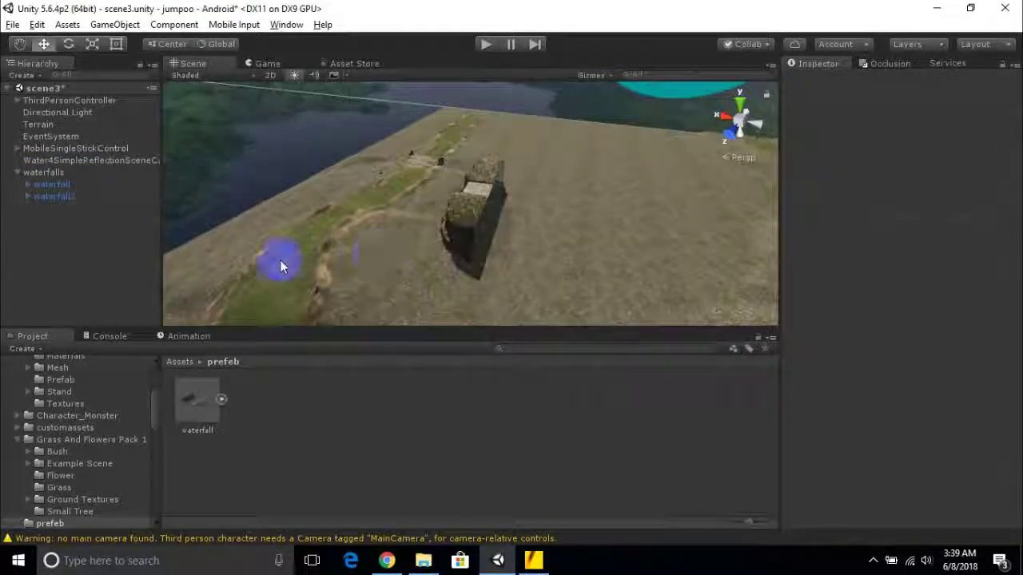
pyautogui.click(584, 254)
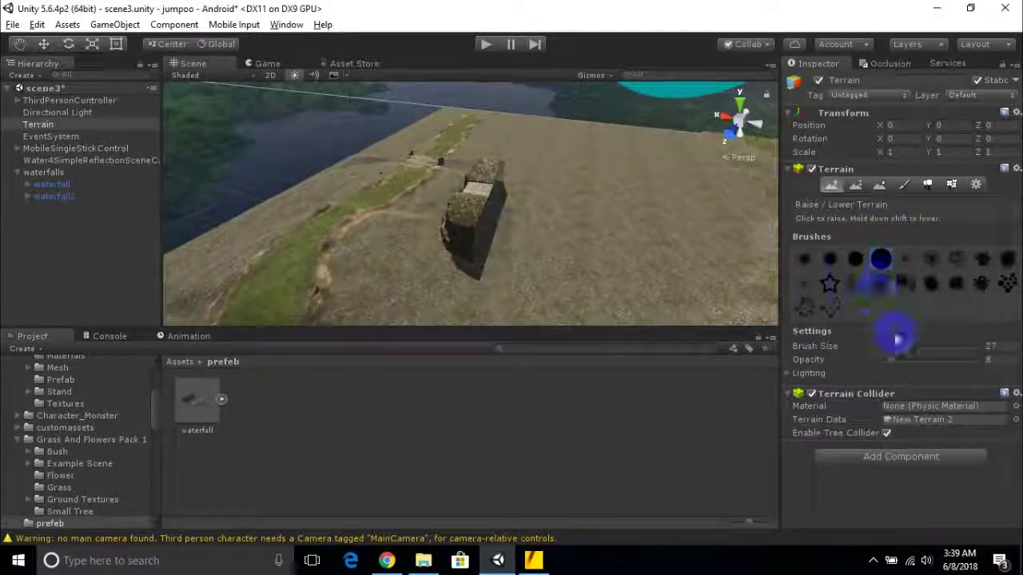
pyautogui.moveTo(890, 360); pyautogui.dragTo(914, 362)
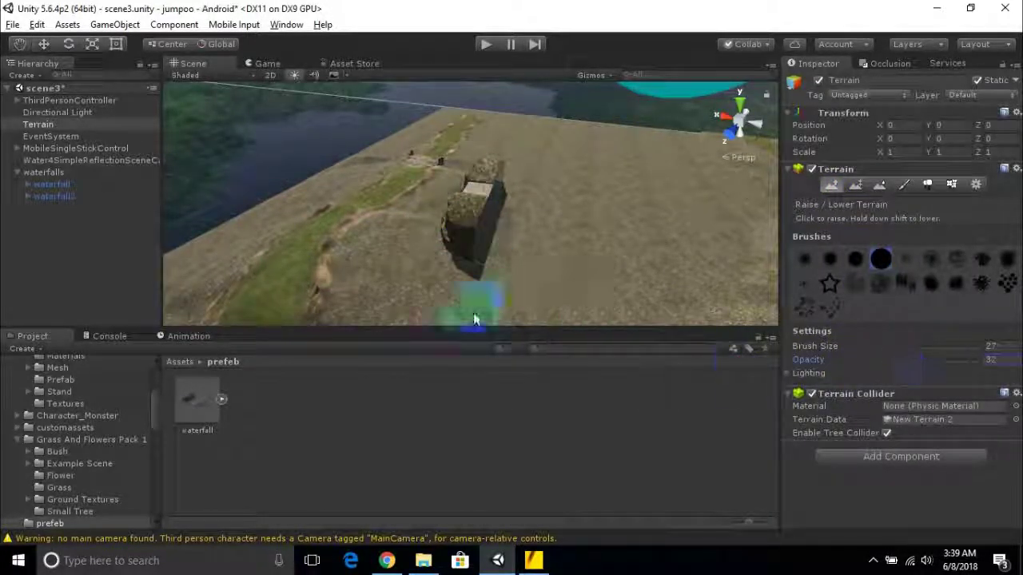
pyautogui.moveTo(429, 216)
pyautogui.mouseDown()
pyautogui.moveTo(354, 192)
pyautogui.moveTo(395, 237)
pyautogui.moveTo(331, 194)
pyautogui.mouseUp()
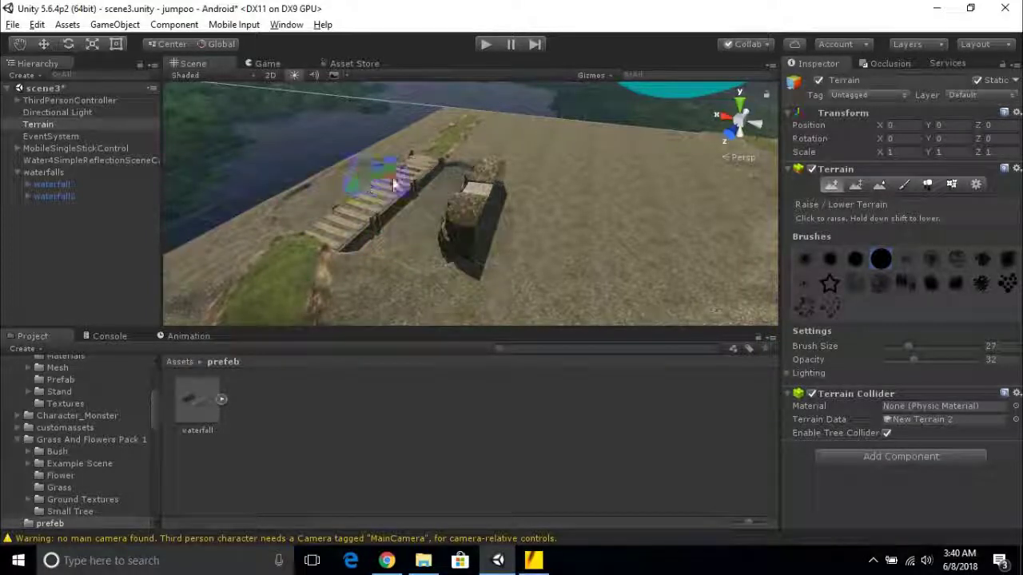
# - Paint the grey gravel texture over the terrain around the second bridge and the adjoining grass end
pyautogui.scroll(5, 342, 168)
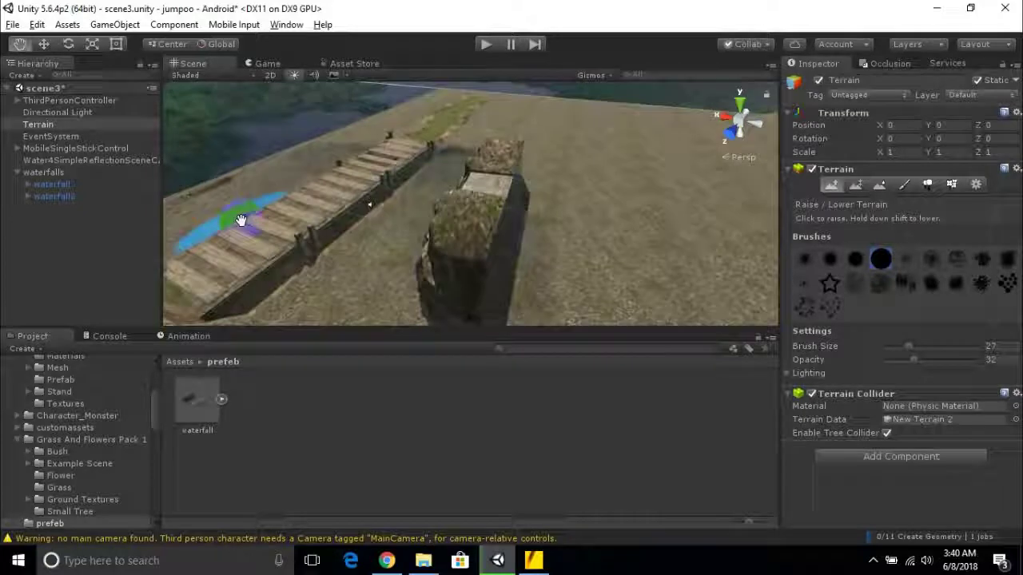
pyautogui.moveTo(329, 210); pyautogui.dragTo(438, 180, button='middle')
pyautogui.scroll(3, 313, 189)
pyautogui.moveTo(434, 216); pyautogui.dragTo(561, 173, button='middle')
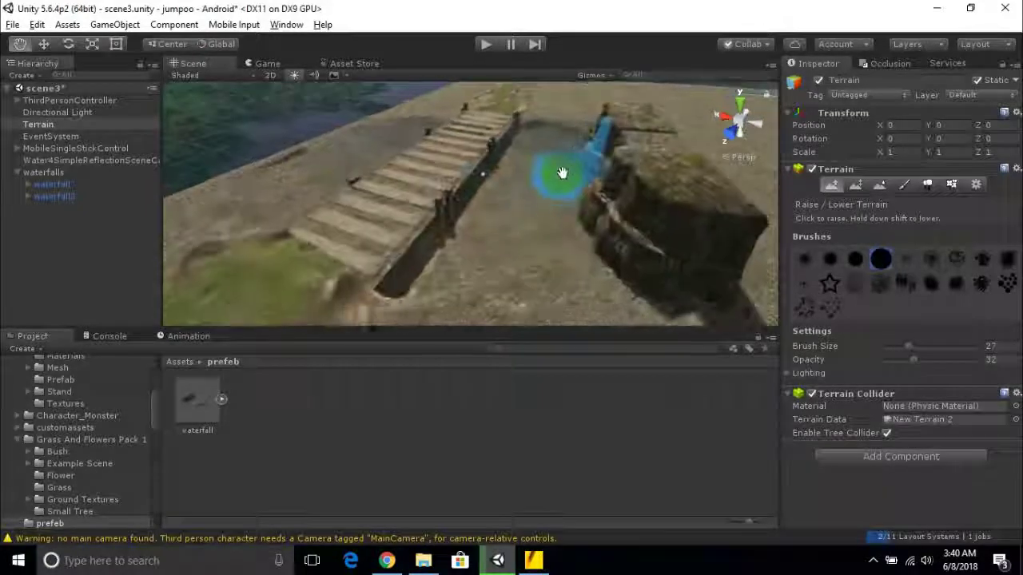
pyautogui.click(904, 184)
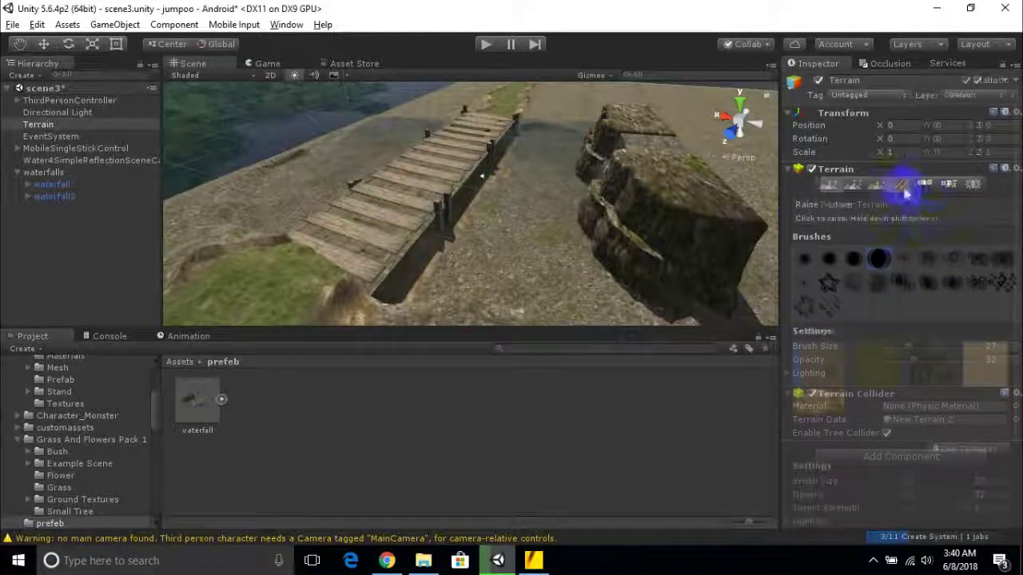
pyautogui.moveTo(420, 255)
pyautogui.mouseDown()
pyautogui.moveTo(445, 278)
pyautogui.moveTo(450, 164)
pyautogui.mouseUp()
pyautogui.moveTo(377, 227)
pyautogui.mouseDown()
pyautogui.moveTo(410, 206)
pyautogui.moveTo(375, 163)
pyautogui.mouseUp()
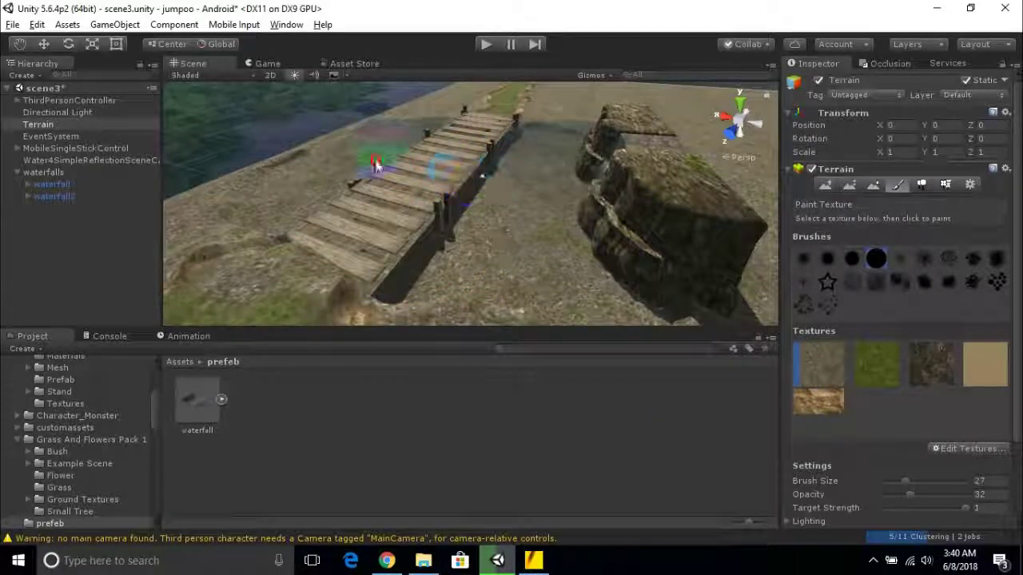
# - Raise rough rocky ridges along the water side of the second bridge and near the waterfall rocks, at brush size 27 and opacity 32
pyautogui.click(825, 187)
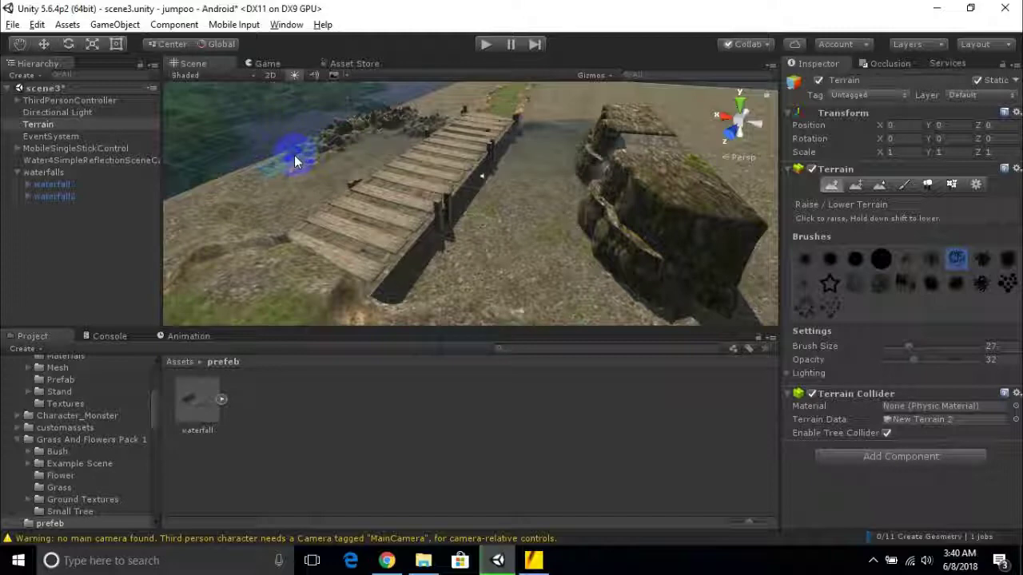
pyautogui.press('Down')
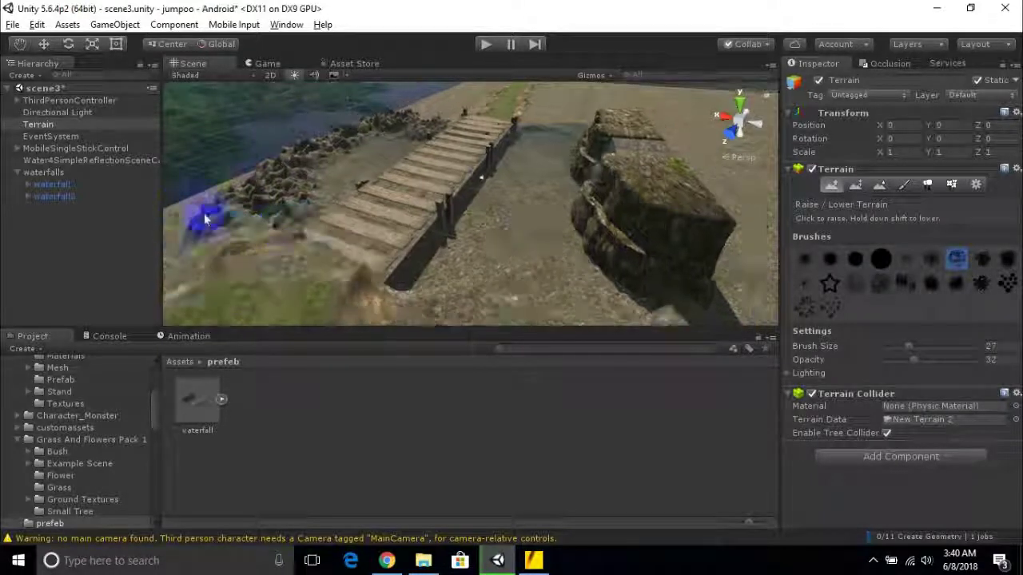
pyautogui.press('Right')
pyautogui.click(521, 292)
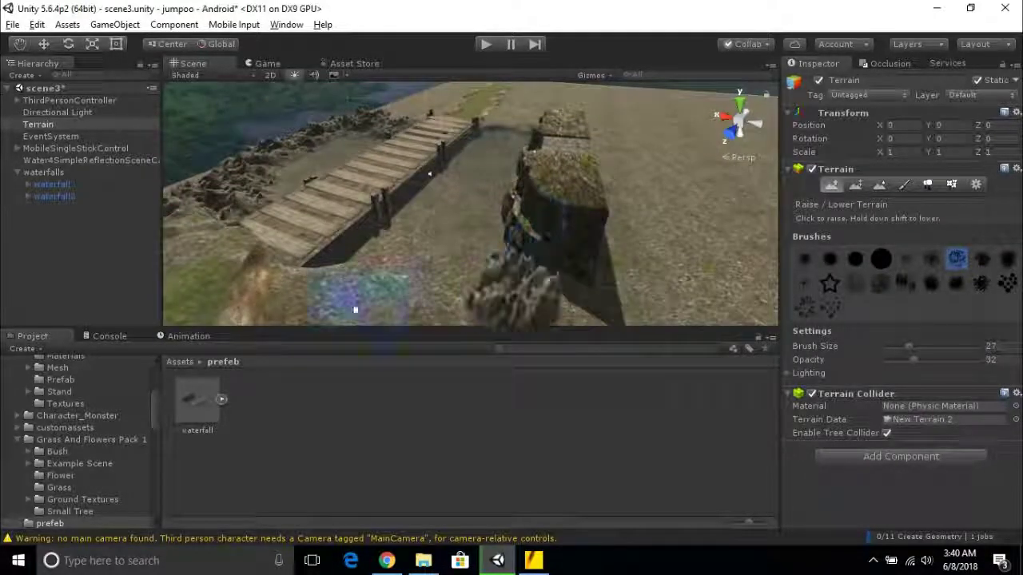
pyautogui.scroll(-3, 437, 288)
pyautogui.moveTo(469, 294); pyautogui.dragTo(659, 338, button='right')
pyautogui.moveTo(650, 329); pyautogui.dragTo(644, 325)
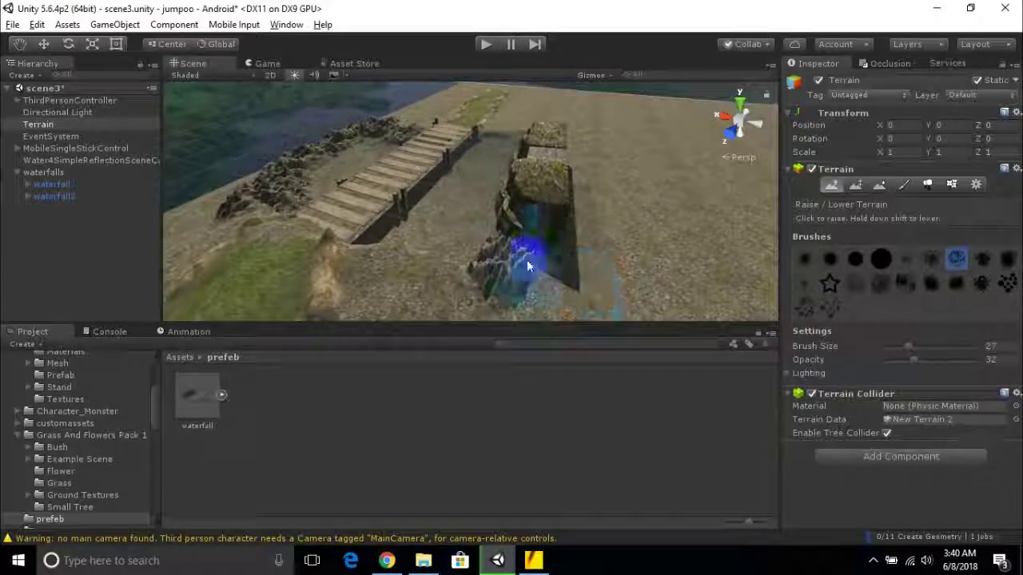
# - Extend the raised rocky ridges around the waterfall cliff and the far end of the second bridge to enclose the basin
pyautogui.keyDown('alt'); pyautogui.moveTo(359, 191); pyautogui.dragTo(409, 223); pyautogui.keyUp('alt')
pyautogui.moveTo(408, 223); pyautogui.dragTo(586, 174, button='middle')
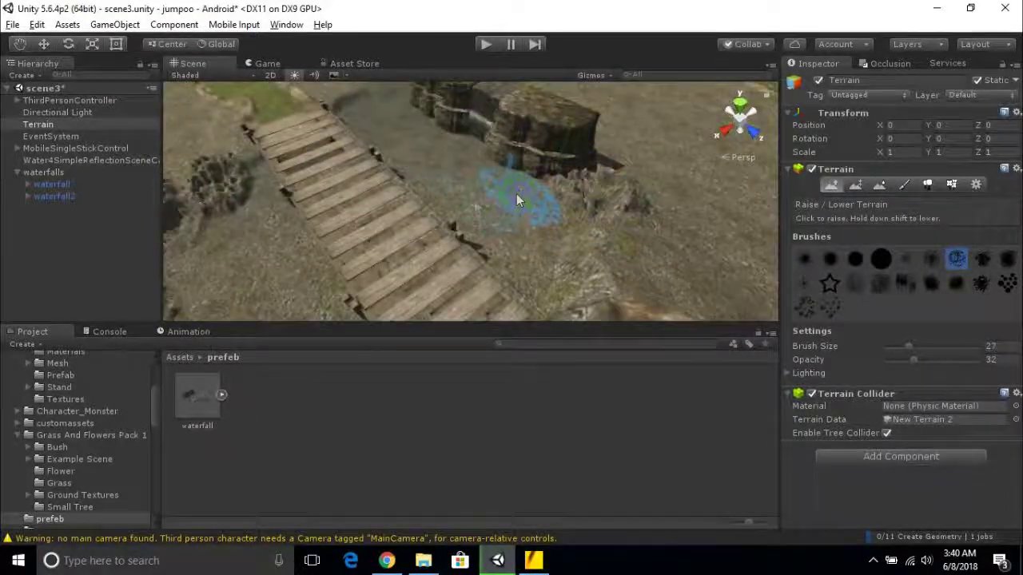
pyautogui.keyDown('alt'); pyautogui.moveTo(449, 186); pyautogui.dragTo(543, 190); pyautogui.keyUp('alt')
pyautogui.moveTo(543, 190); pyautogui.dragTo(561, 253, button='middle')
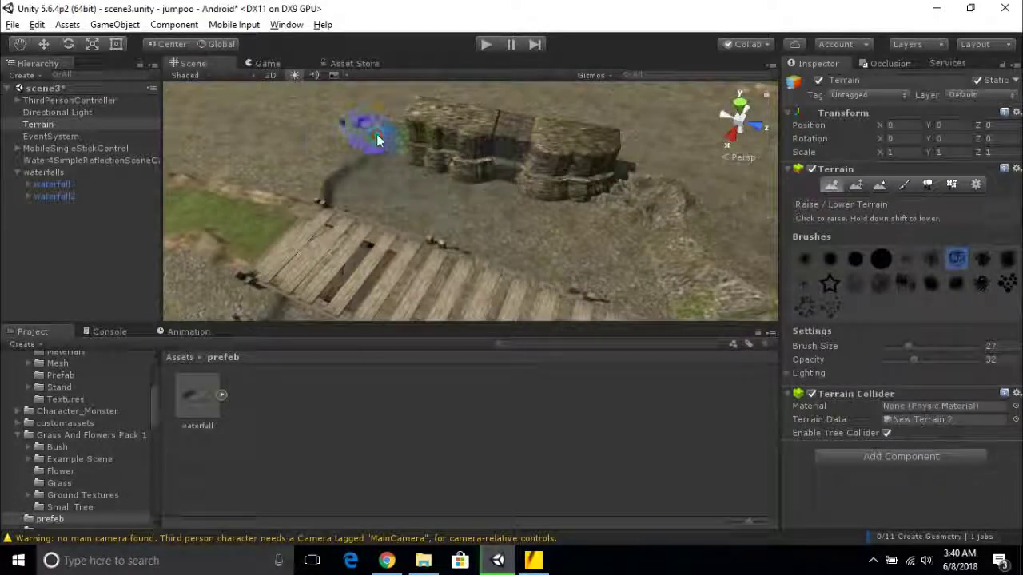
pyautogui.moveTo(298, 157)
pyautogui.keyDown('alt'); pyautogui.mouseDown()
pyautogui.moveTo(384, 221)
pyautogui.moveTo(342, 244)
pyautogui.moveTo(585, 130)
pyautogui.moveTo(536, 229)
pyautogui.moveTo(297, 213)
pyautogui.moveTo(453, 210)
pyautogui.moveTo(458, 223)
pyautogui.mouseUp(); pyautogui.keyUp('alt')
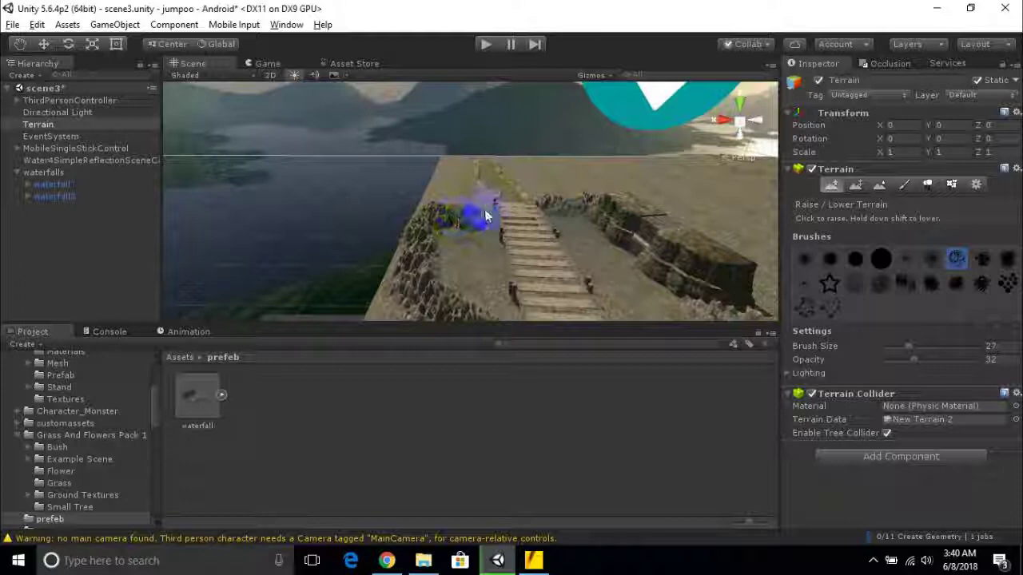
# - Move waterfall2 slightly upward with the Move tool to adjust its bridge height against the grass path
pyautogui.click(44, 45)
pyautogui.scroll(-4, 605, 254)
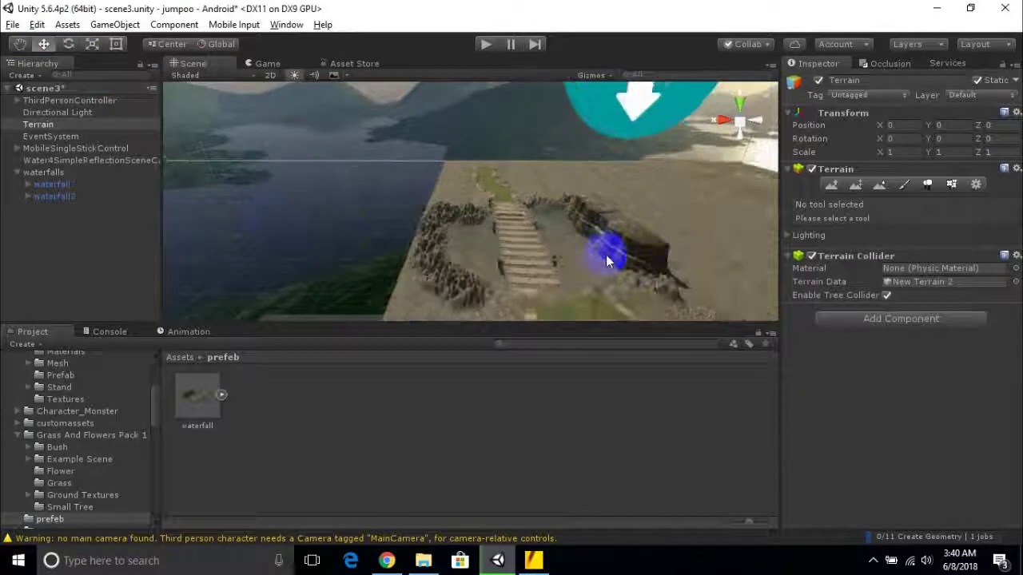
pyautogui.scroll(-5, 212, 233)
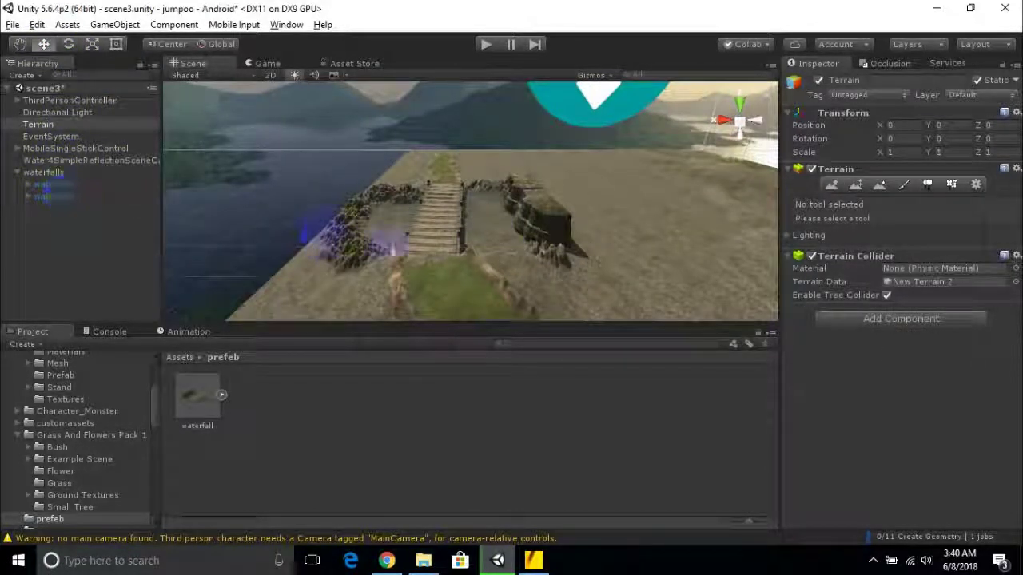
pyautogui.doubleClick(28, 198)
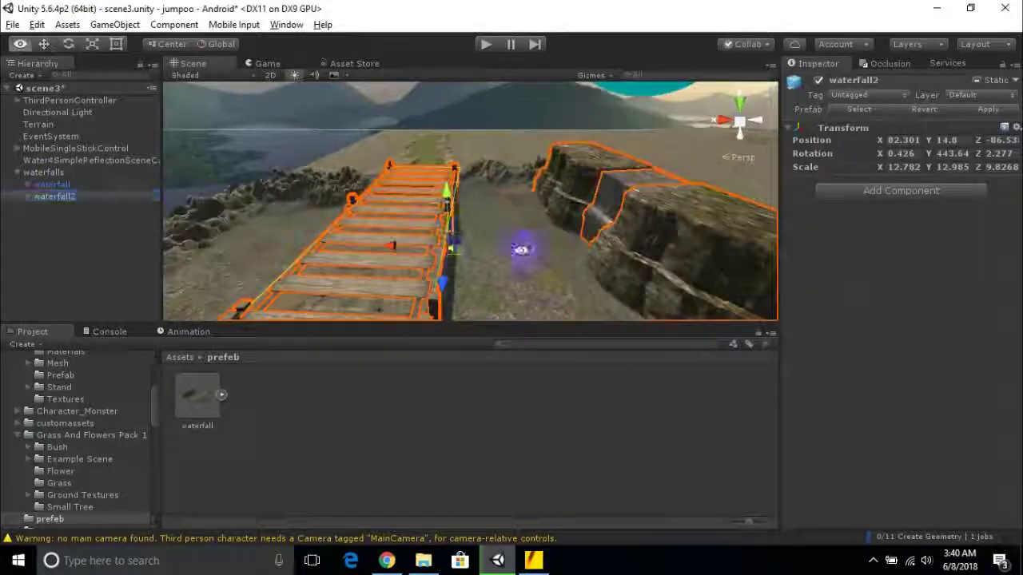
pyautogui.scroll(-5, 340, 237)
pyautogui.moveTo(484, 277); pyautogui.dragTo(461, 249, button='middle')
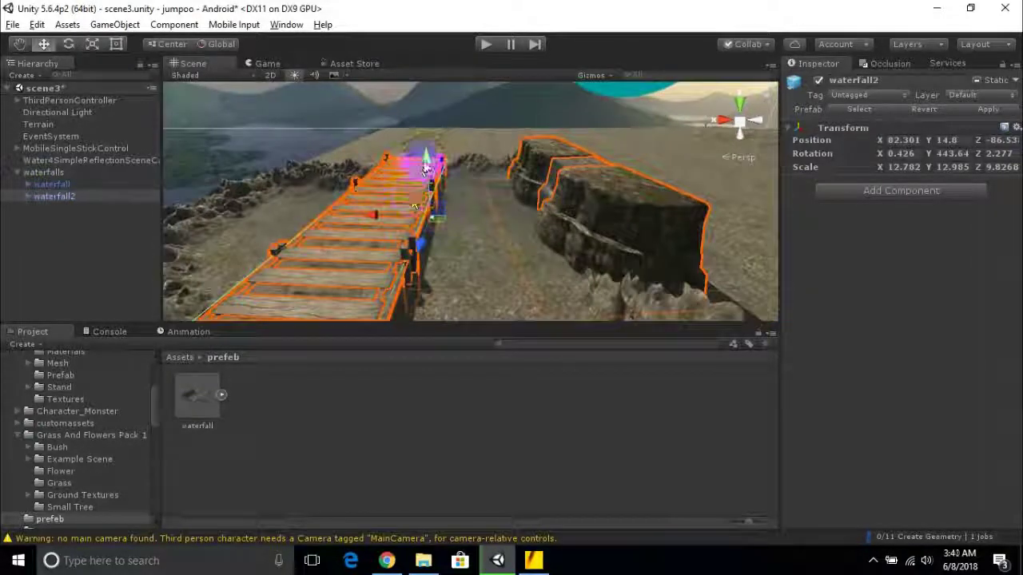
pyautogui.moveTo(426, 169); pyautogui.dragTo(427, 165)
pyautogui.keyDown('alt'); pyautogui.moveTo(509, 226); pyautogui.dragTo(522, 160); pyautogui.keyUp('alt')
# - Smooth the terrain beside the second bridge's end with the Smooth Height tool and solid round brush at size 27 and opacity 32
pyautogui.click(638, 142)
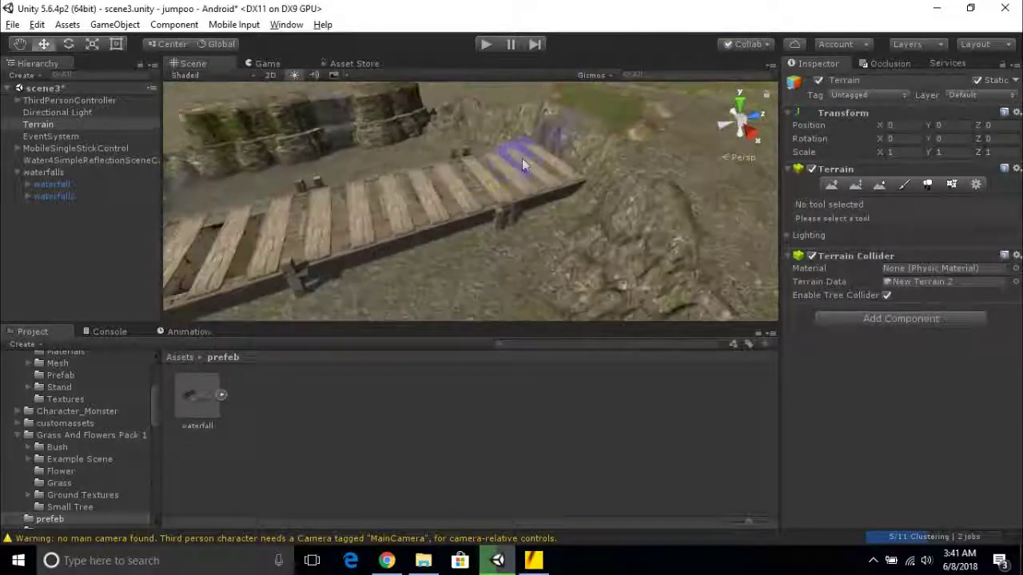
pyautogui.click(832, 186)
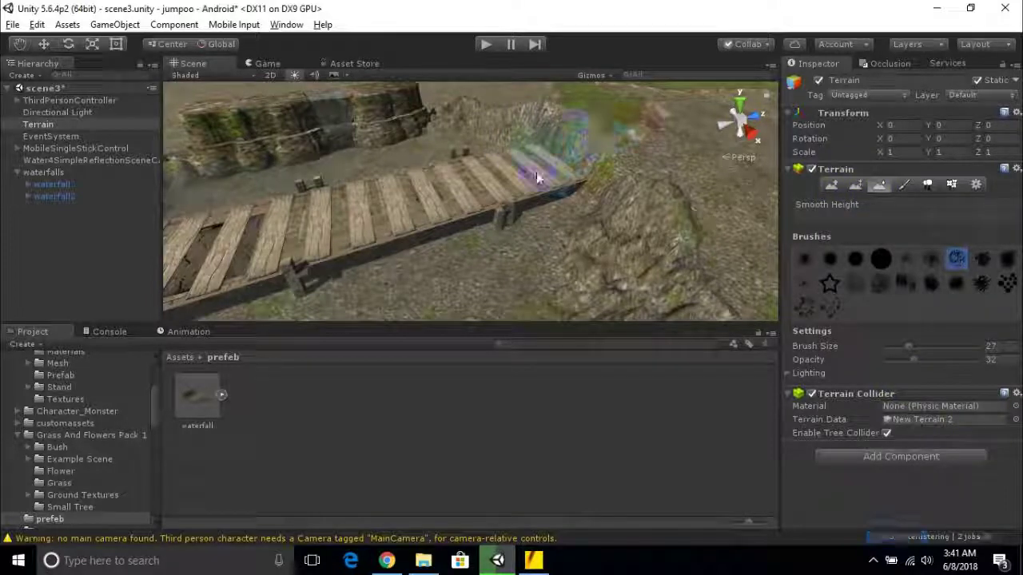
pyautogui.moveTo(727, 240)
pyautogui.keyDown('alt'); pyautogui.mouseDown()
pyautogui.moveTo(684, 216)
pyautogui.moveTo(533, 274)
pyautogui.mouseUp(); pyautogui.keyUp('alt')
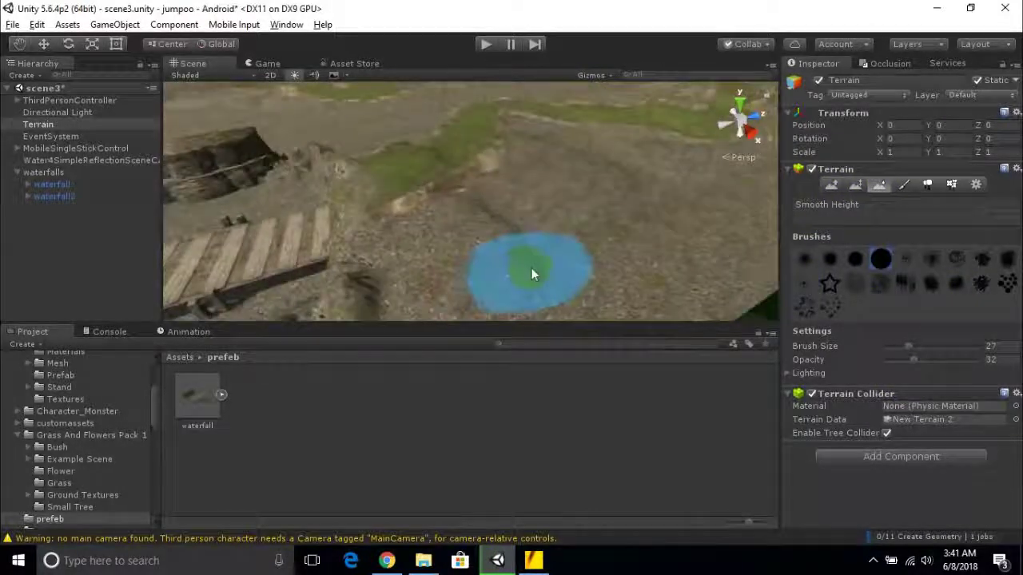
pyautogui.moveTo(361, 195)
pyautogui.mouseDown()
pyautogui.moveTo(358, 217)
pyautogui.moveTo(416, 189)
pyautogui.moveTo(361, 231)
pyautogui.moveTo(400, 216)
pyautogui.moveTo(410, 160)
pyautogui.moveTo(372, 232)
pyautogui.moveTo(461, 258)
pyautogui.moveTo(646, 221)
pyautogui.moveTo(621, 207)
pyautogui.moveTo(589, 213)
pyautogui.mouseUp()
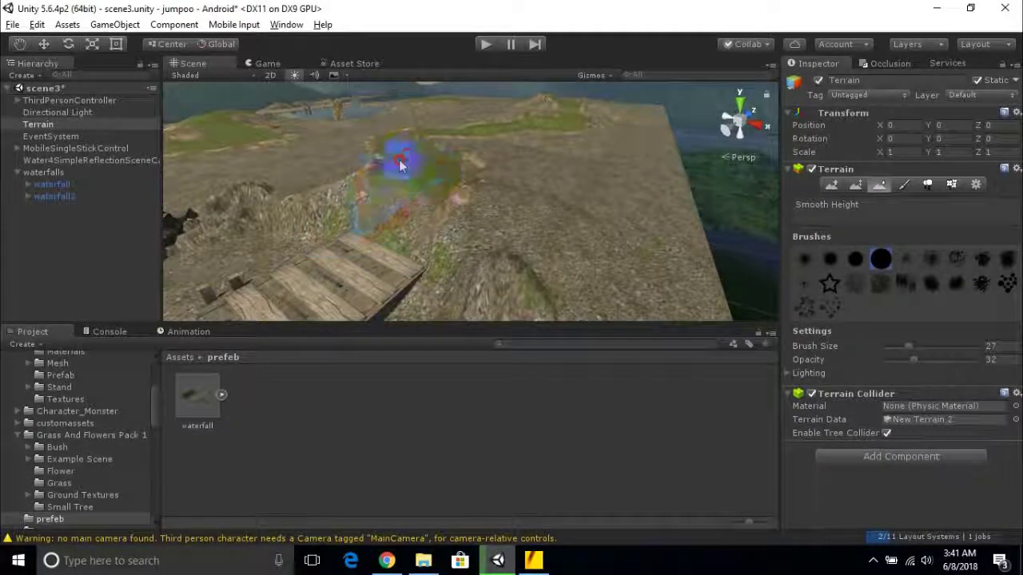
pyautogui.click(854, 185)
pyautogui.click(407, 199)
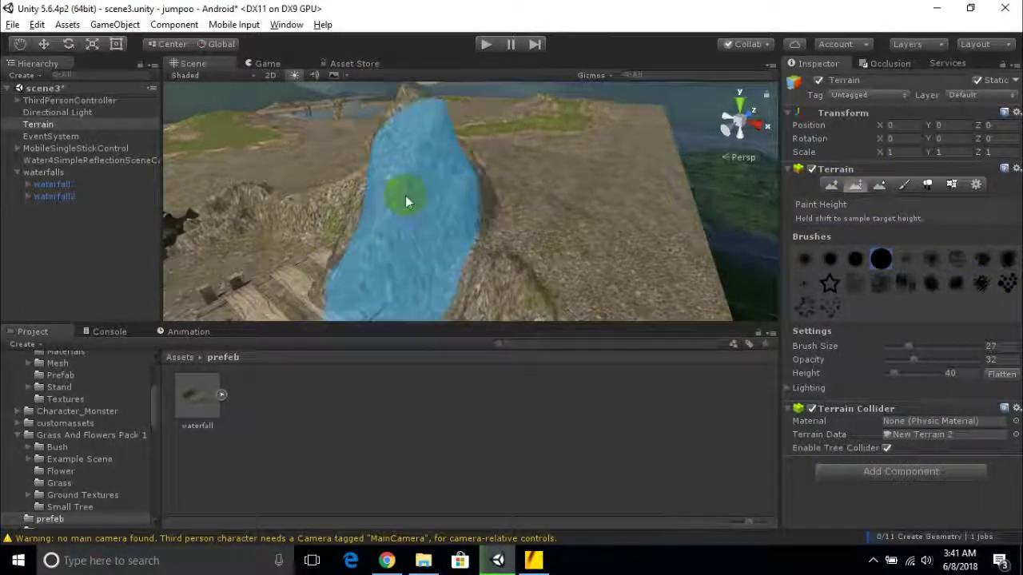
pyautogui.hotkey('ctrl', 'z')
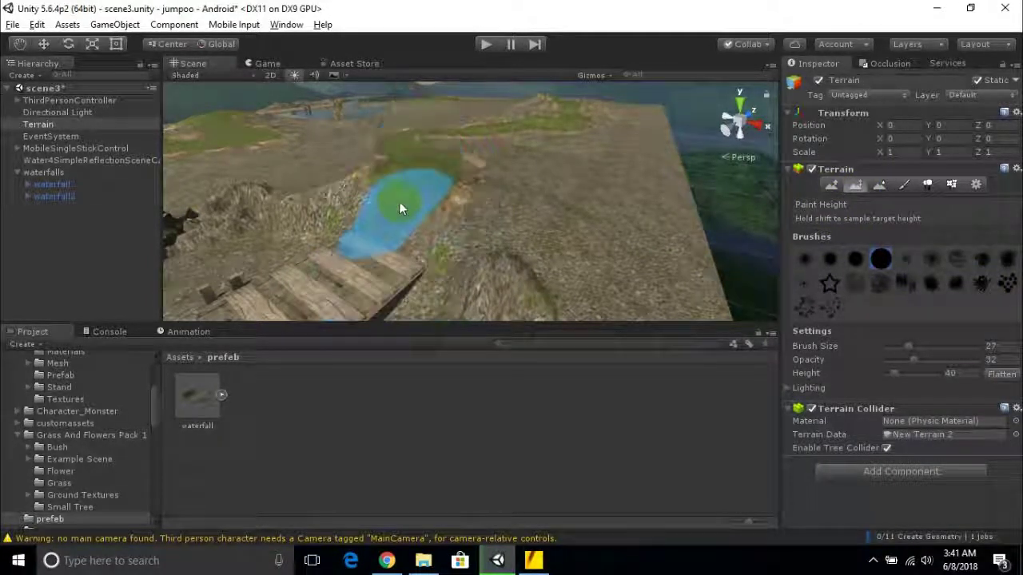
# - Raise the grass path where it meets the end of the second bridge and smooth the join, at brush size 27 and opacity 32
pyautogui.click(831, 184)
pyautogui.moveTo(414, 174)
pyautogui.mouseDown()
pyautogui.moveTo(421, 149)
pyautogui.moveTo(417, 185)
pyautogui.mouseUp()
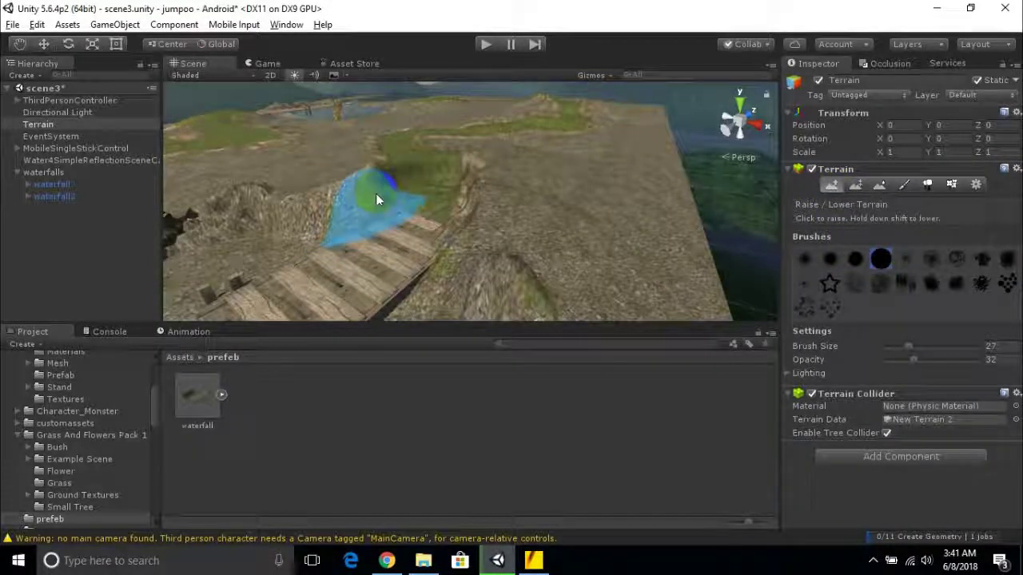
pyautogui.moveTo(569, 261); pyautogui.dragTo(503, 280, button='middle')
pyautogui.click(878, 184)
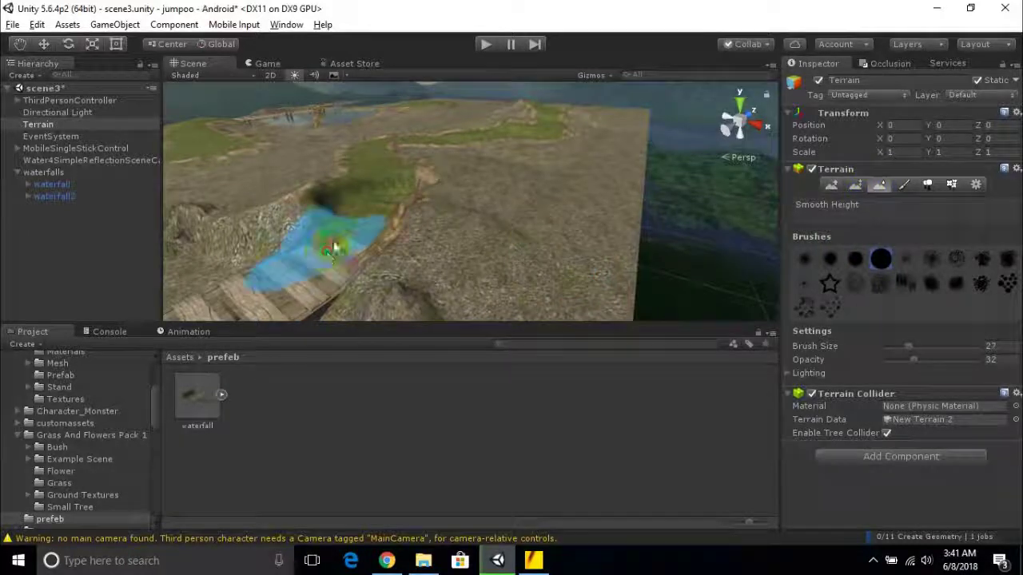
pyautogui.moveTo(393, 183)
pyautogui.mouseDown()
pyautogui.moveTo(373, 235)
pyautogui.moveTo(307, 243)
pyautogui.mouseUp()
pyautogui.moveTo(341, 191)
pyautogui.mouseDown()
pyautogui.moveTo(387, 208)
pyautogui.moveTo(352, 232)
pyautogui.moveTo(374, 194)
pyautogui.moveTo(342, 275)
pyautogui.moveTo(367, 196)
pyautogui.mouseUp()
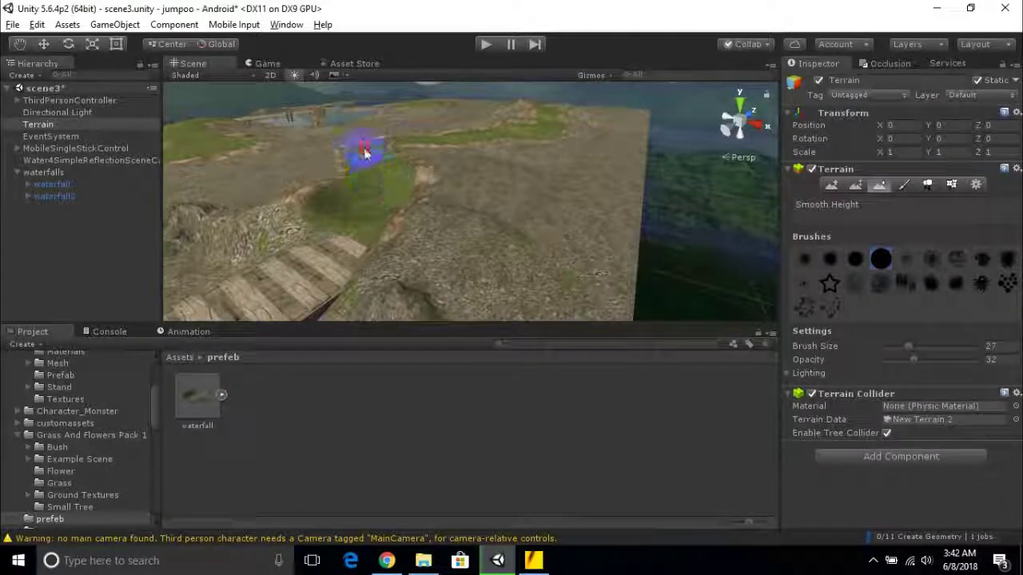
# - Smooth the grass path at the opposite end of the second bridge with the Smooth Height tool
pyautogui.keyDown('alt'); pyautogui.moveTo(381, 176); pyautogui.dragTo(533, 186); pyautogui.keyUp('alt')
pyautogui.moveTo(532, 185)
pyautogui.mouseDown(button='middle')
pyautogui.moveTo(308, 240)
pyautogui.moveTo(285, 217)
pyautogui.moveTo(221, 222)
pyautogui.moveTo(336, 273)
pyautogui.moveTo(423, 268)
pyautogui.mouseUp(button='middle')
pyautogui.moveTo(326, 274)
pyautogui.mouseDown()
pyautogui.moveTo(363, 254)
pyautogui.moveTo(396, 254)
pyautogui.moveTo(268, 272)
pyautogui.moveTo(391, 274)
pyautogui.mouseUp()
pyautogui.moveTo(410, 264); pyautogui.dragTo(479, 234, button='middle')
pyautogui.scroll(-6, 479, 234)
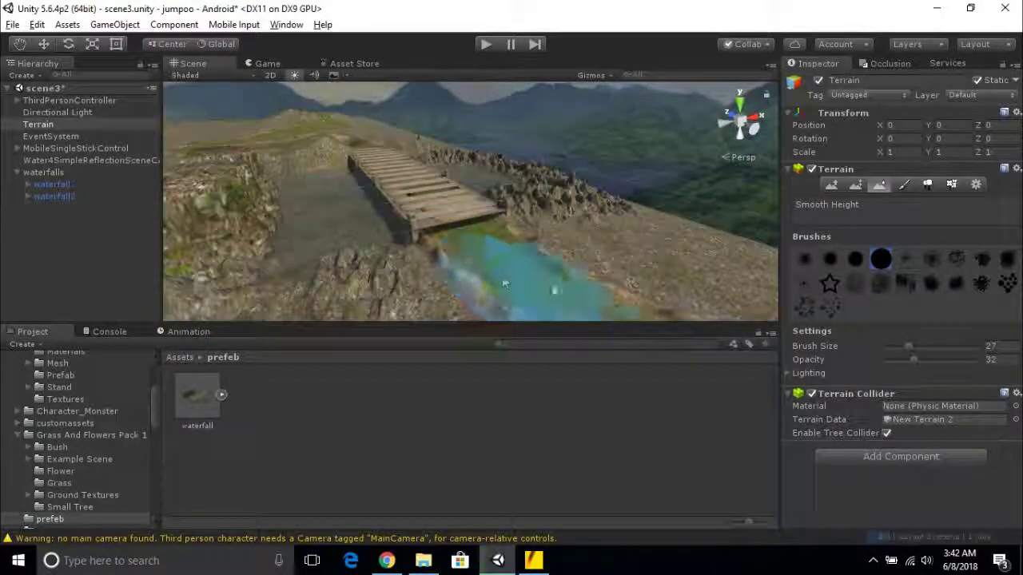
pyautogui.moveTo(521, 268)
pyautogui.mouseDown()
pyautogui.moveTo(411, 238)
pyautogui.moveTo(415, 252)
pyautogui.mouseUp()
# - Raise the terrain at that opposite bridge end to meet the planks, and smooth the adjoining grass path
pyautogui.click(831, 185)
pyautogui.moveTo(479, 235)
pyautogui.mouseDown()
pyautogui.moveTo(440, 232)
pyautogui.moveTo(520, 262)
pyautogui.moveTo(476, 212)
pyautogui.moveTo(435, 223)
pyautogui.mouseUp()
pyautogui.click(878, 185)
pyautogui.moveTo(574, 217)
pyautogui.mouseDown()
pyautogui.moveTo(469, 221)
pyautogui.moveTo(485, 229)
pyautogui.moveTo(455, 210)
pyautogui.moveTo(456, 229)
pyautogui.moveTo(497, 231)
pyautogui.moveTo(552, 296)
pyautogui.mouseUp()
pyautogui.moveTo(552, 296)
pyautogui.mouseDown(button='middle')
pyautogui.moveTo(386, 222)
pyautogui.moveTo(393, 196)
pyautogui.mouseUp(button='middle')
pyautogui.scroll(3, 393, 197)
pyautogui.keyDown('alt'); pyautogui.moveTo(393, 197); pyautogui.dragTo(546, 218); pyautogui.keyUp('alt')
pyautogui.scroll(3, 550, 221)
pyautogui.click(880, 564)
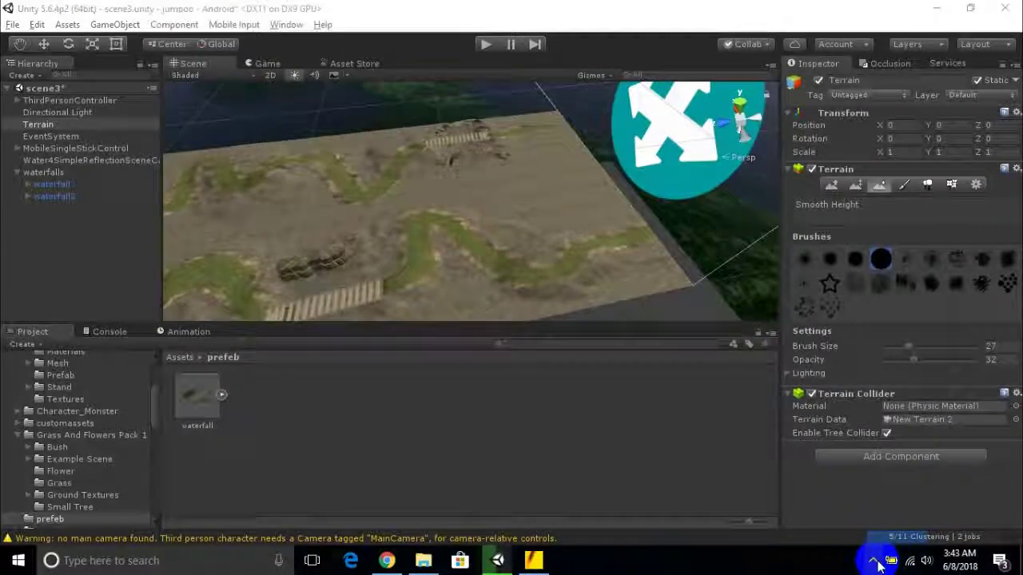